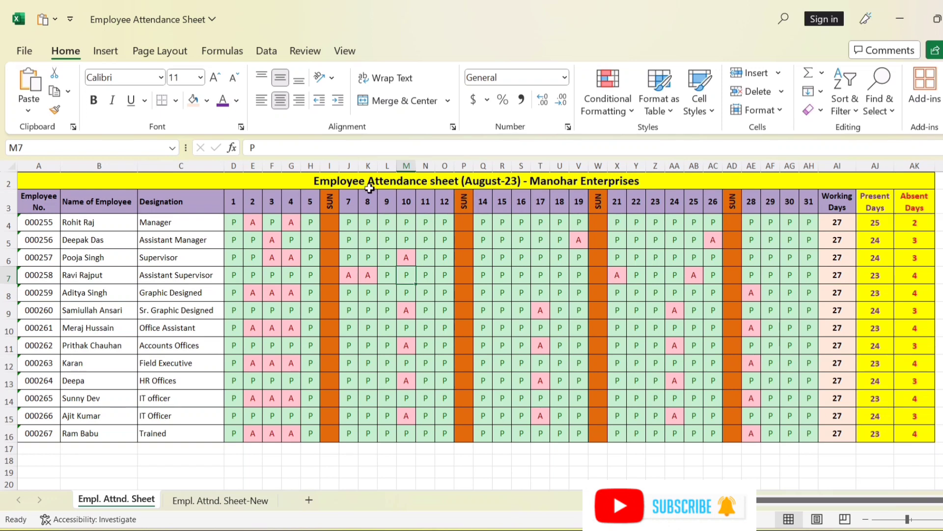
- Review the finished August-23 table's day headings and the Working, Present and Absent Days columns
{"action": "left_click_drag", "start_coordinate": [288, 181], "coordinate": [316, 432]}
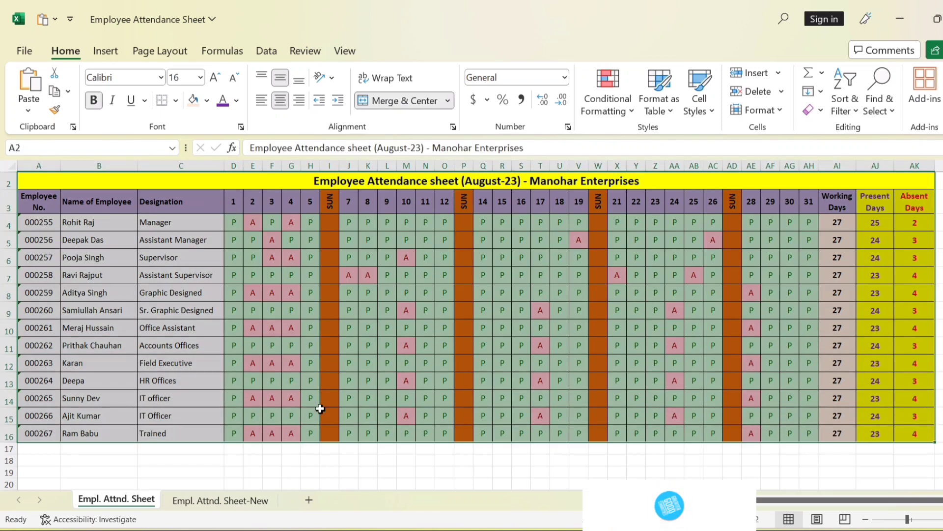
{"action": "left_click", "coordinate": [413, 217]}
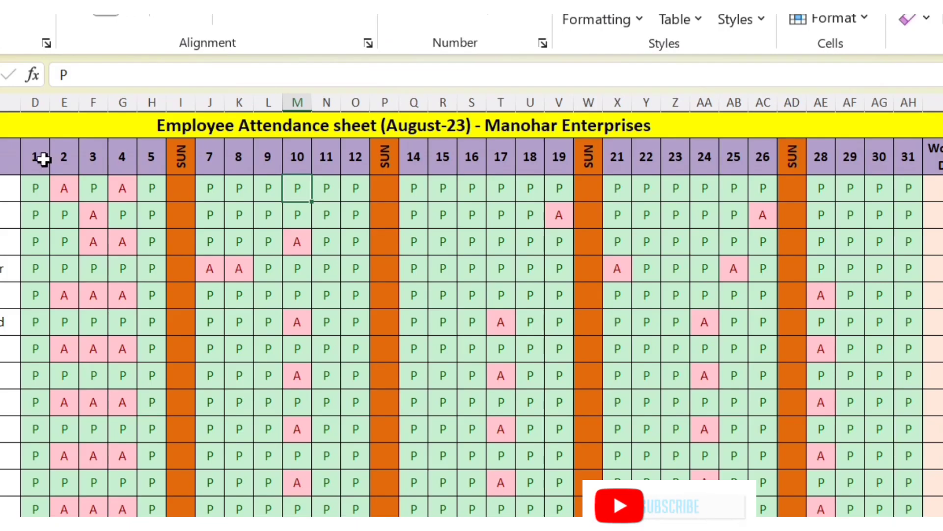
{"action": "left_click_drag", "start_coordinate": [40, 158], "coordinate": [901, 159]}
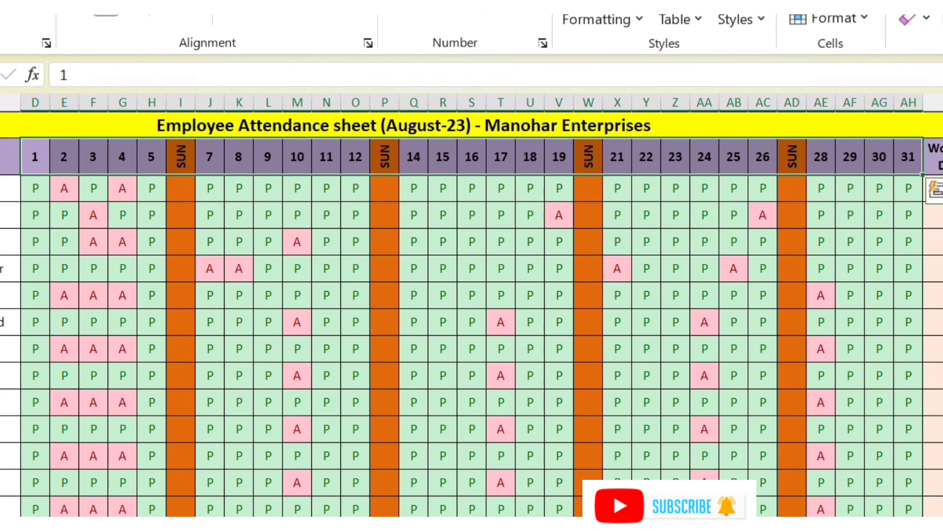
{"action": "left_click", "coordinate": [934, 160]}
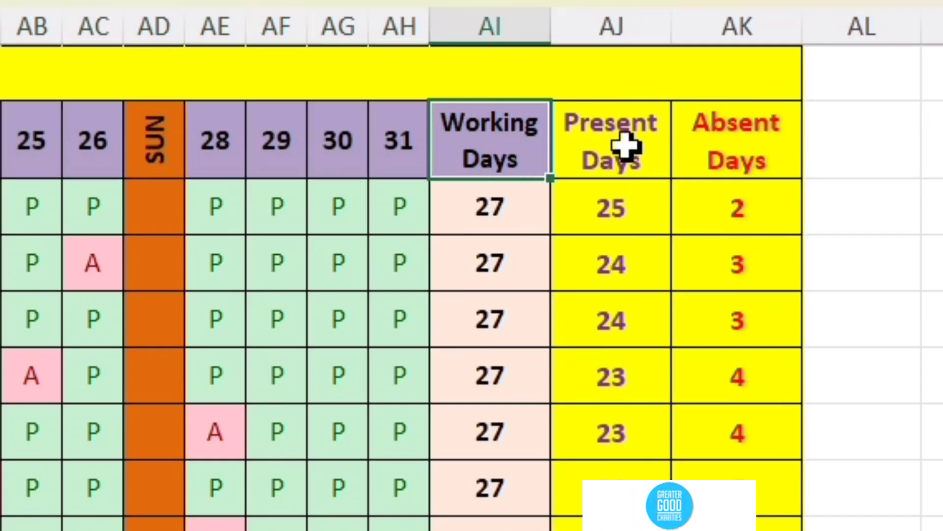
{"action": "left_click", "coordinate": [626, 146]}
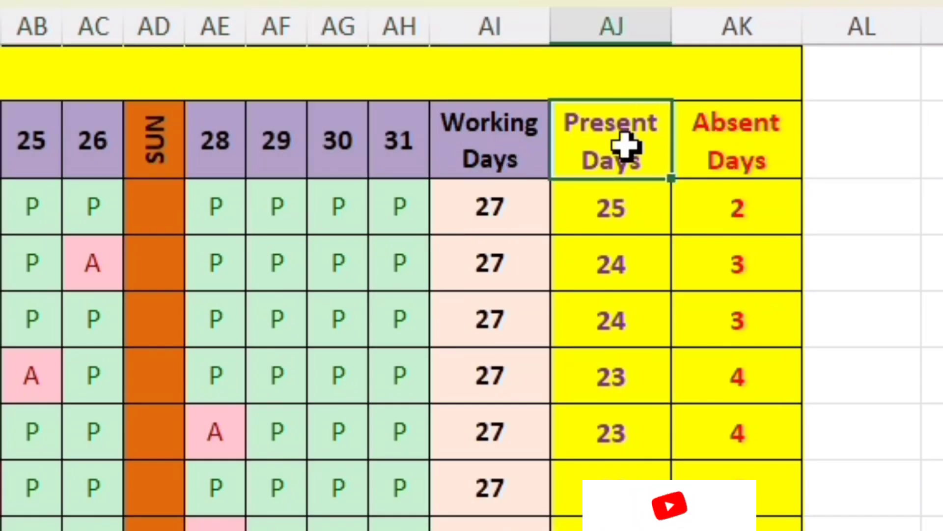
{"action": "left_click", "coordinate": [740, 150]}
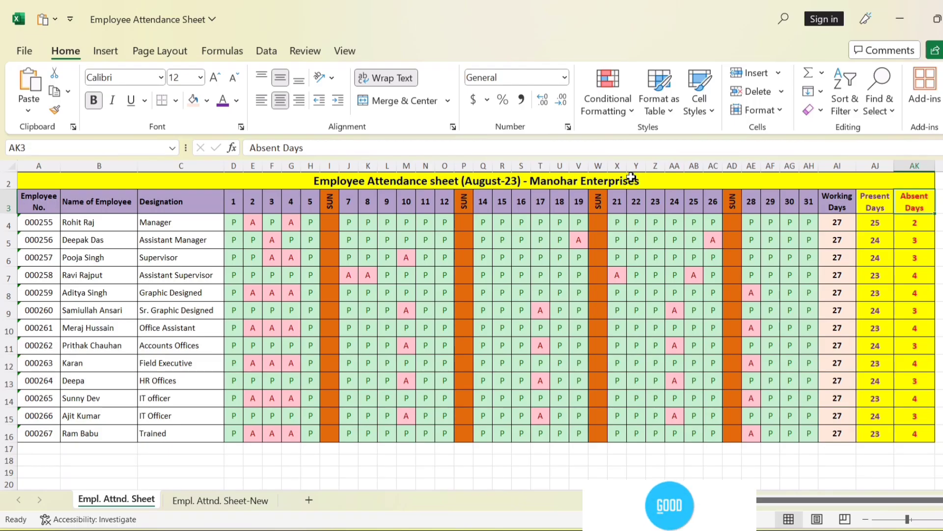
{"action": "left_click_drag", "start_coordinate": [631, 181], "coordinate": [632, 434]}
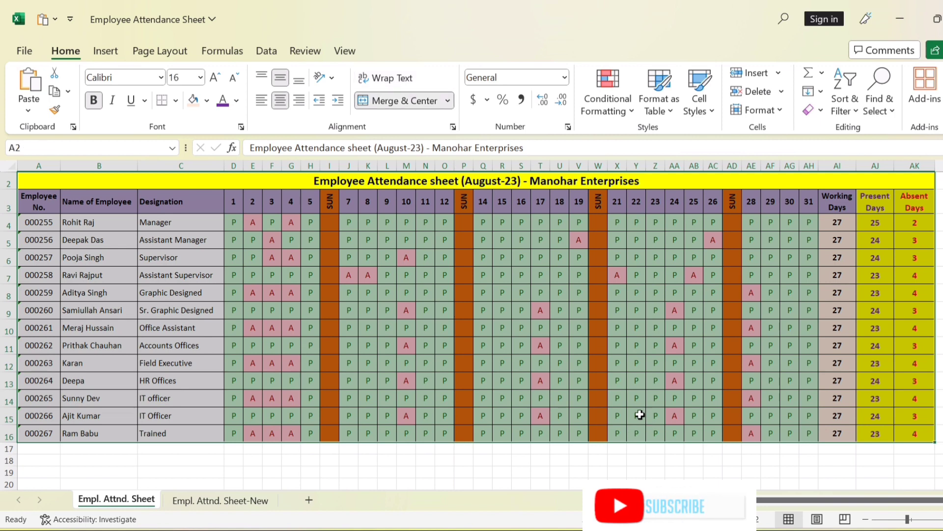
- On the Empl. Attnd. Sheet-New sheet, enter the title in A2 and merge-centre it across A2:AK2
{"action": "left_click", "coordinate": [243, 499]}
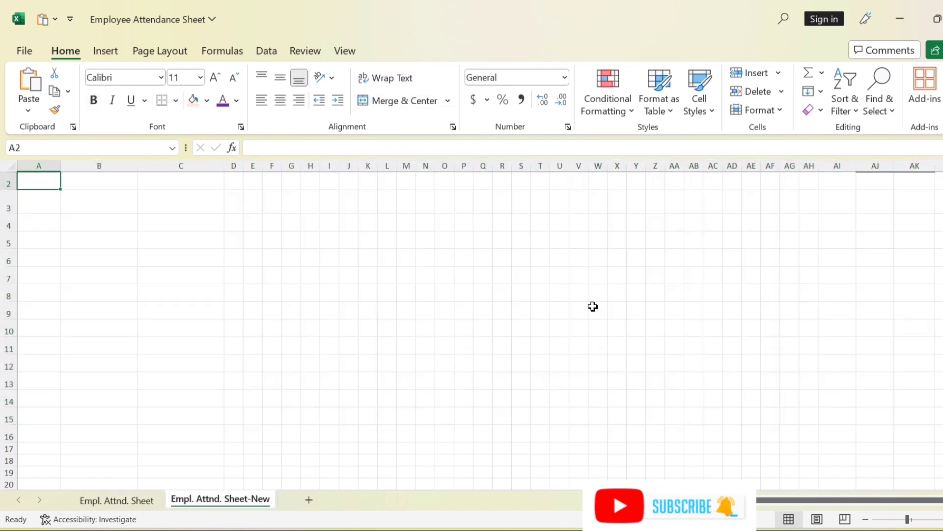
{"action": "left_click", "coordinate": [290, 266]}
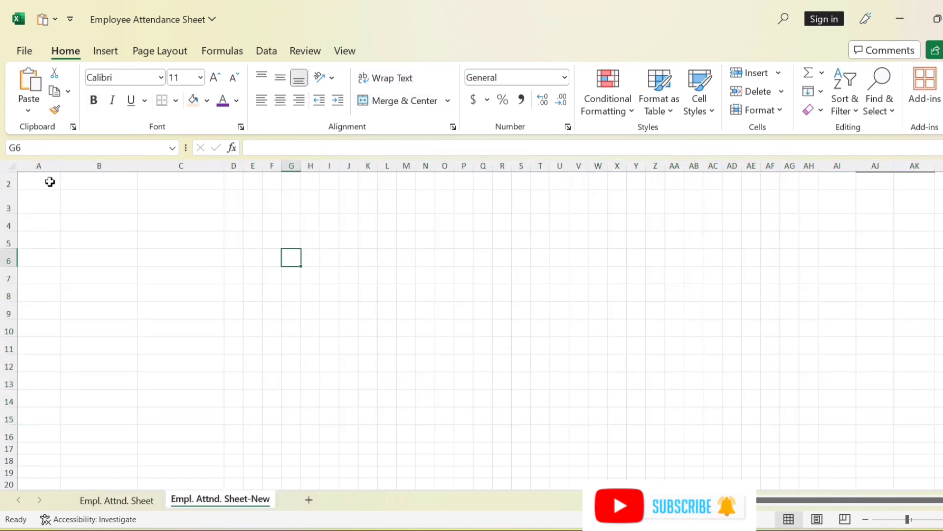
{"action": "left_click", "coordinate": [47, 179]}
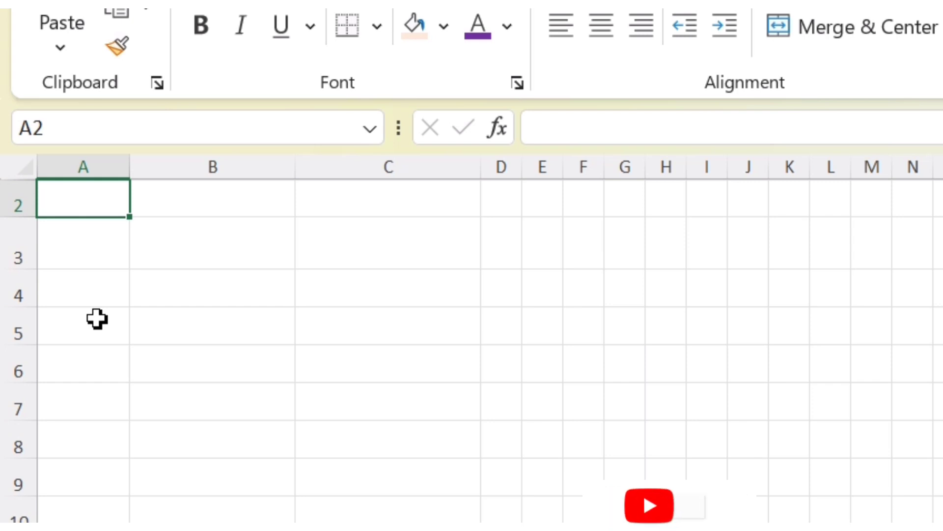
{"action": "type", "text": "Empl"}
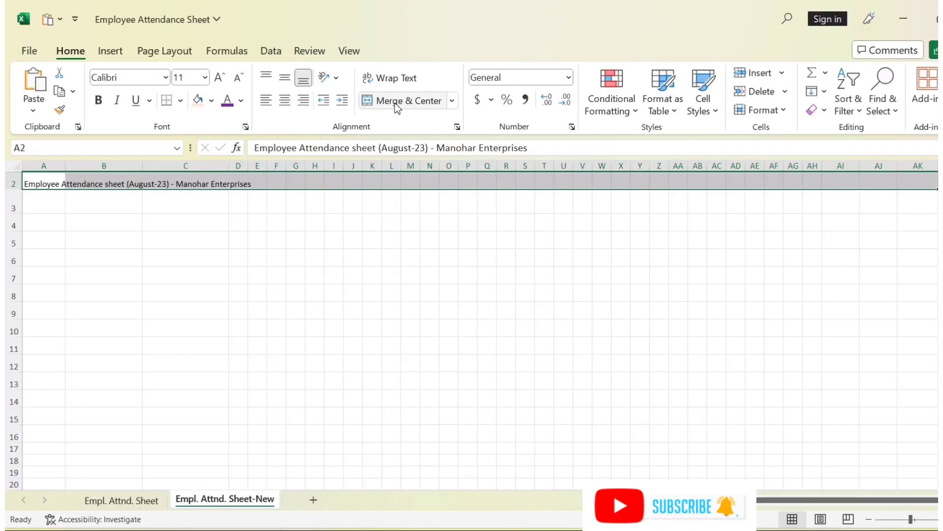
{"action": "left_click", "coordinate": [394, 102]}
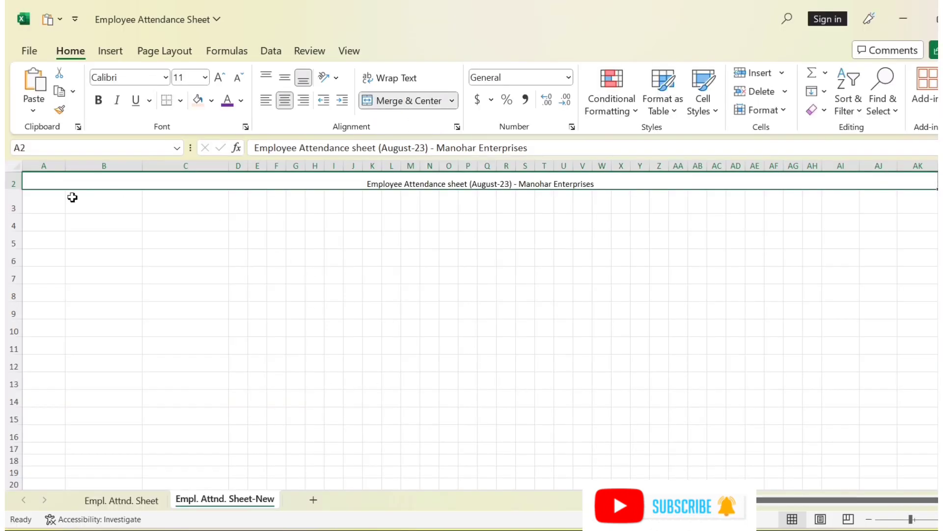
{"action": "left_click", "coordinate": [52, 202]}
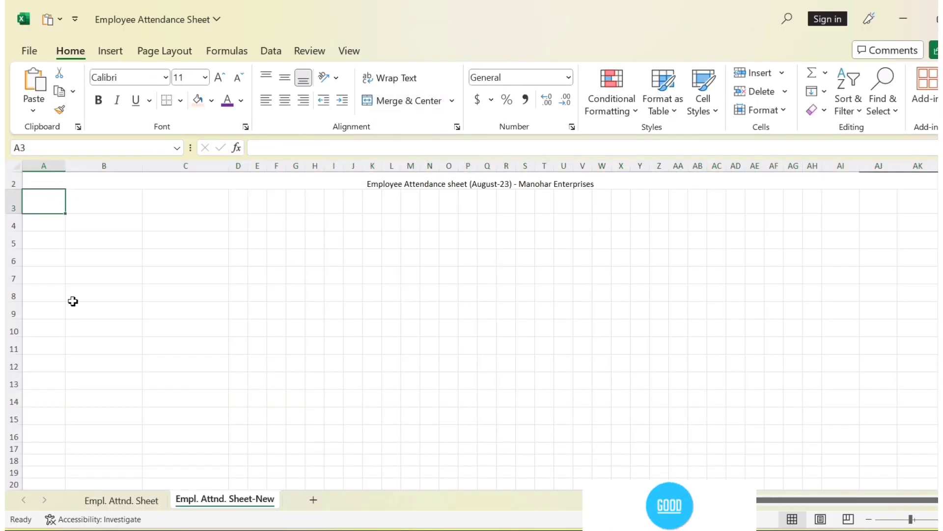
- Enter headings Emplyee No., Name of Employee and Designation in A3:C3, widening column A
{"action": "type", "text": "Emplyee No."}
{"action": "left_click", "coordinate": [199, 317]}
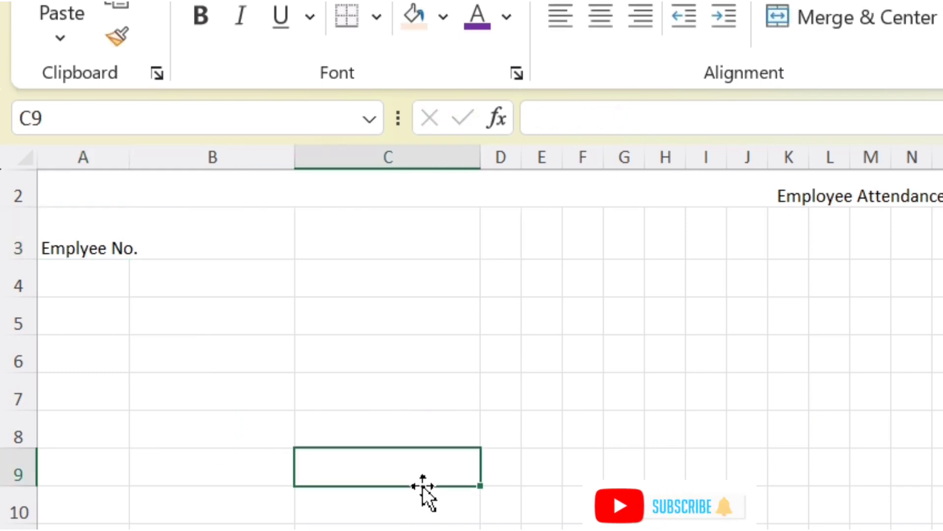
{"action": "left_click_drag", "start_coordinate": [130, 156], "coordinate": [143, 156]}
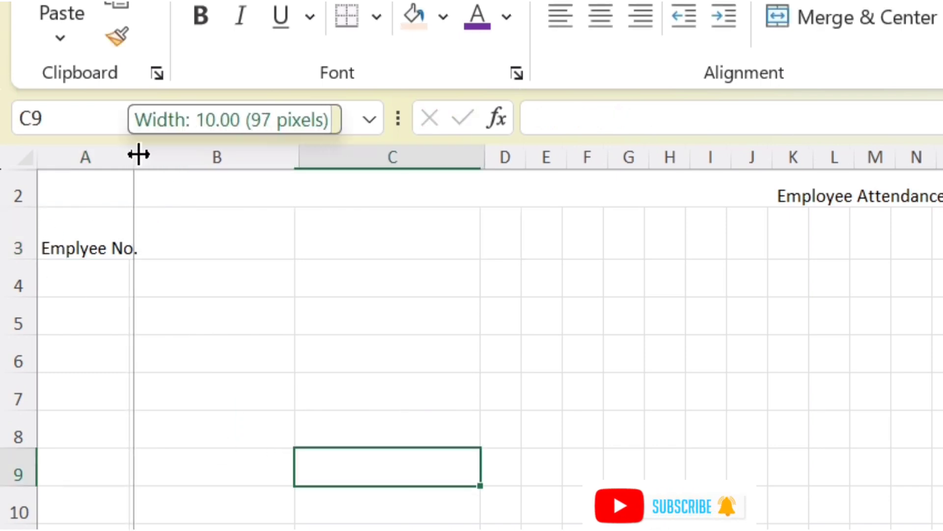
{"action": "left_click", "coordinate": [216, 238]}
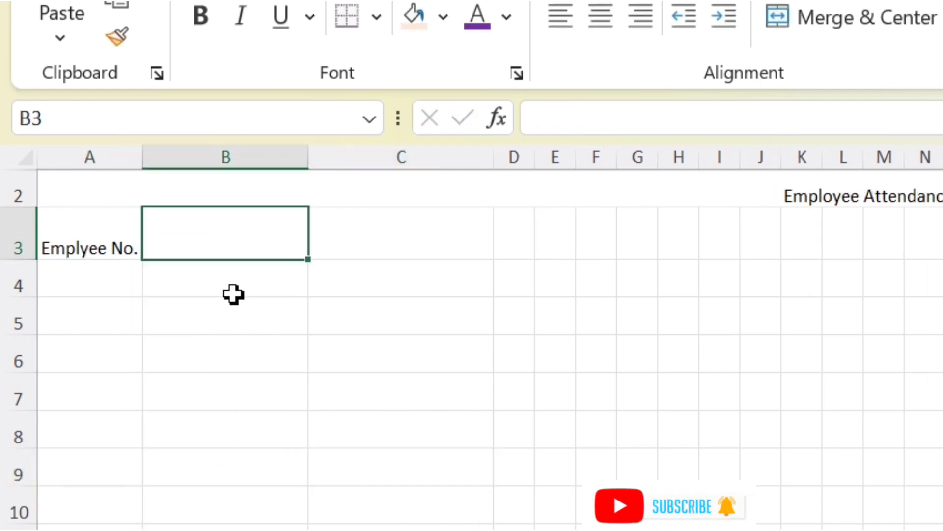
{"action": "type", "text": "Name of"}
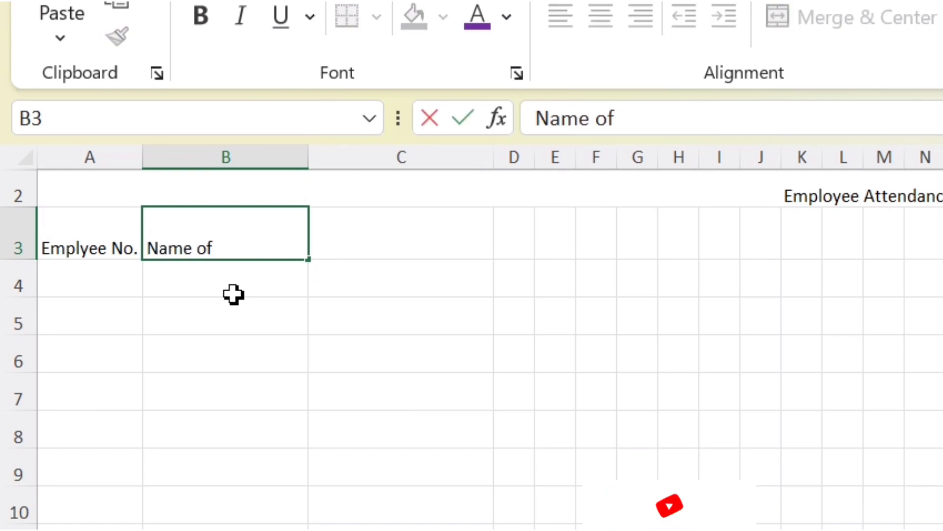
{"action": "type", "text": " Employee"}
{"action": "key", "text": "Tab"}
{"action": "type", "text": "D"}
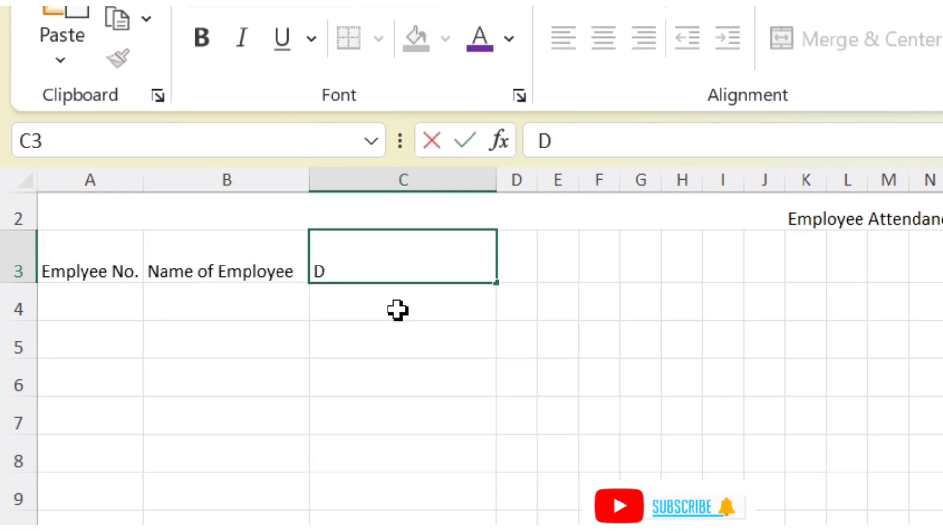
{"action": "type", "text": "esignation"}
{"action": "left_click", "coordinate": [647, 358]}
- Fill day numbers 1 to 31 across row 3 from D3 to AH3
{"action": "left_click", "coordinate": [528, 221]}
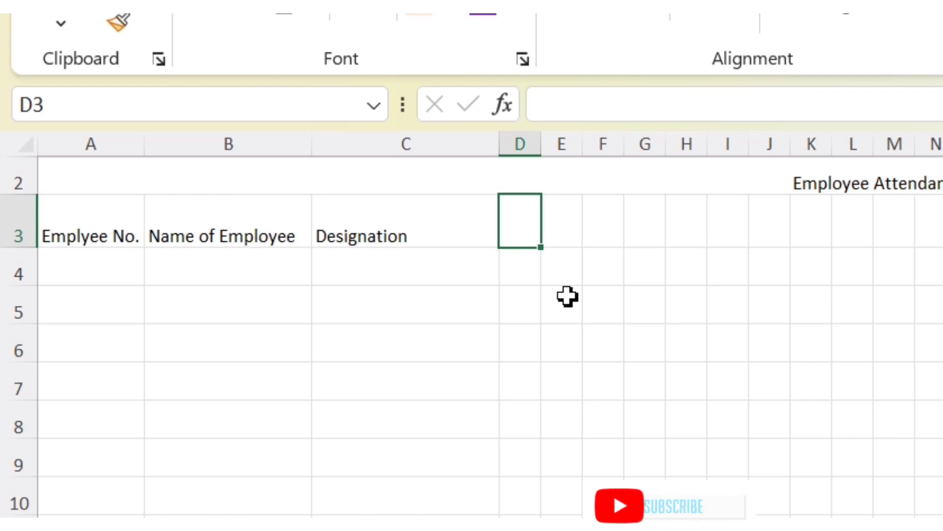
{"action": "type", "text": "1"}
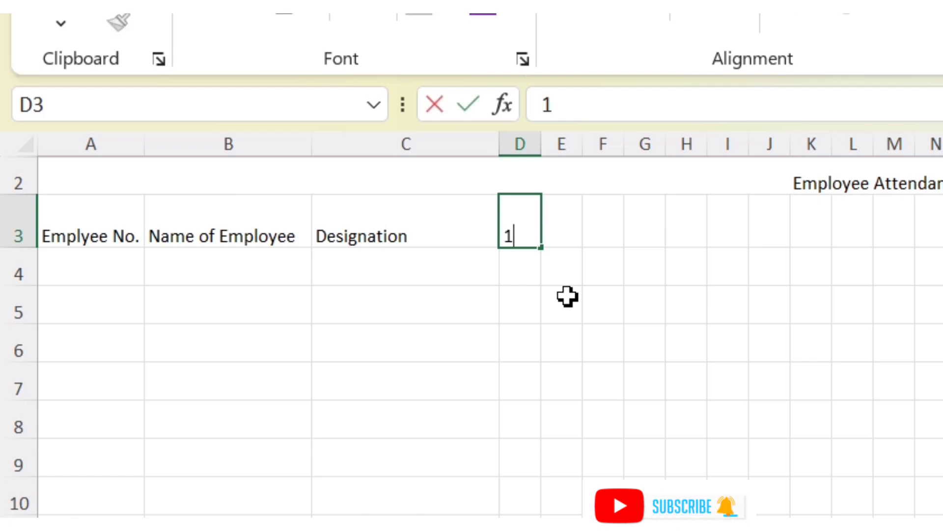
{"action": "key", "text": "Tab"}
{"action": "type", "text": "2"}
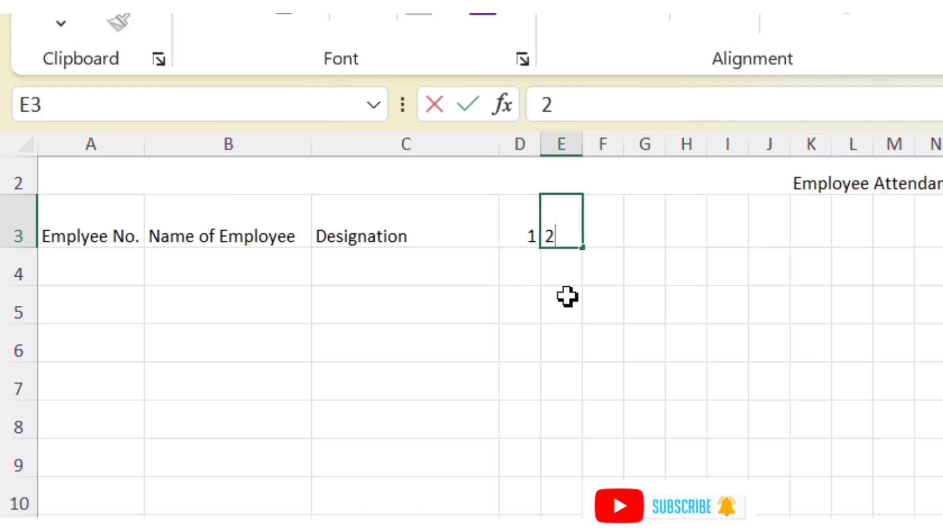
{"action": "left_click", "coordinate": [634, 302]}
{"action": "left_click", "coordinate": [522, 217]}
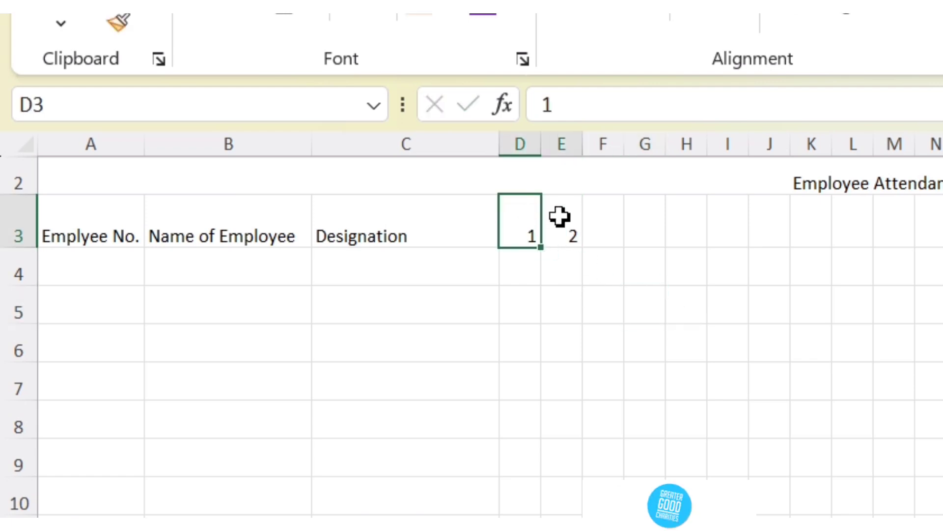
{"action": "left_click_drag", "start_coordinate": [560, 216], "coordinate": [562, 222]}
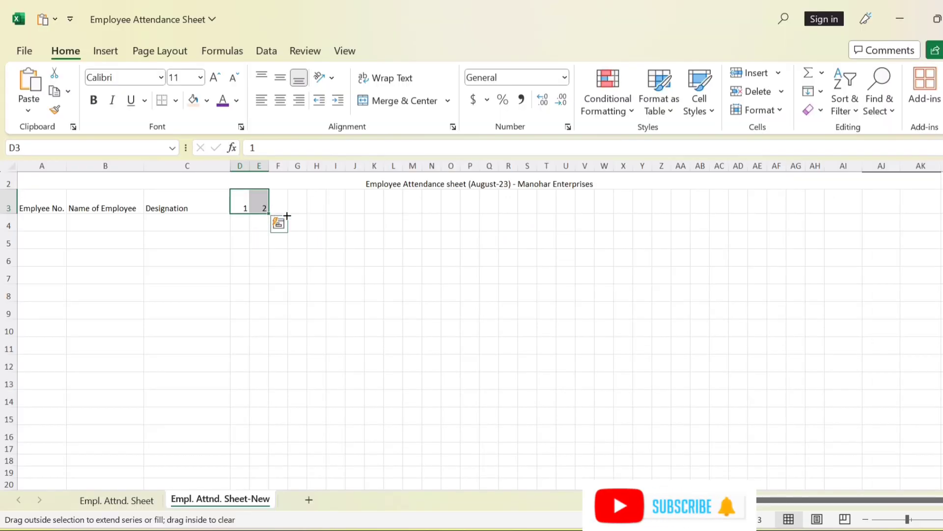
{"action": "left_click_drag", "start_coordinate": [287, 215], "coordinate": [825, 206]}
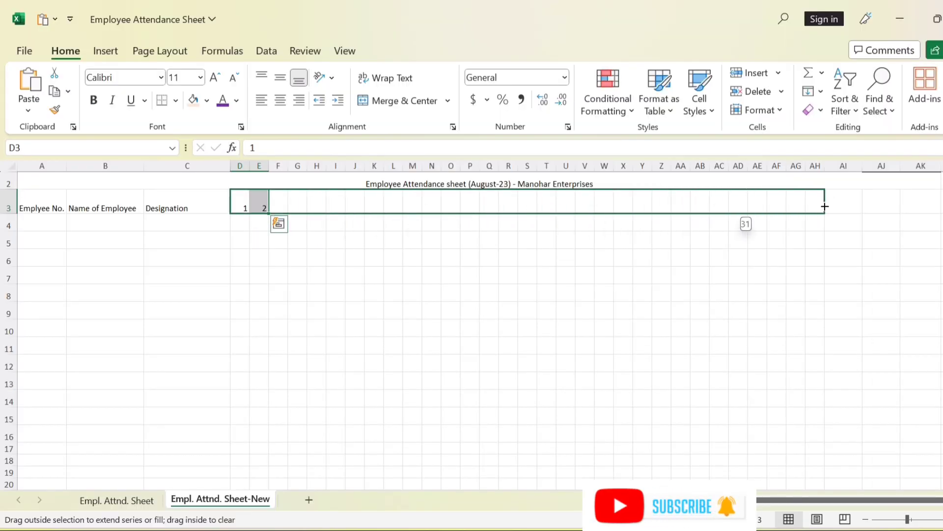
{"action": "left_click_drag", "start_coordinate": [825, 207], "coordinate": [820, 205]}
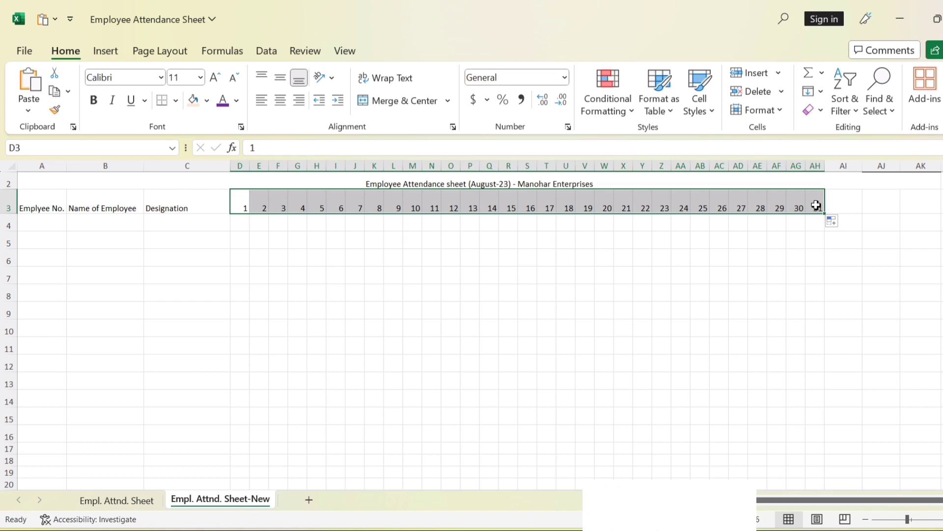
- Add the Working Days, Present Days and Absent Days headings in AI3:AK3
{"action": "left_click", "coordinate": [845, 204]}
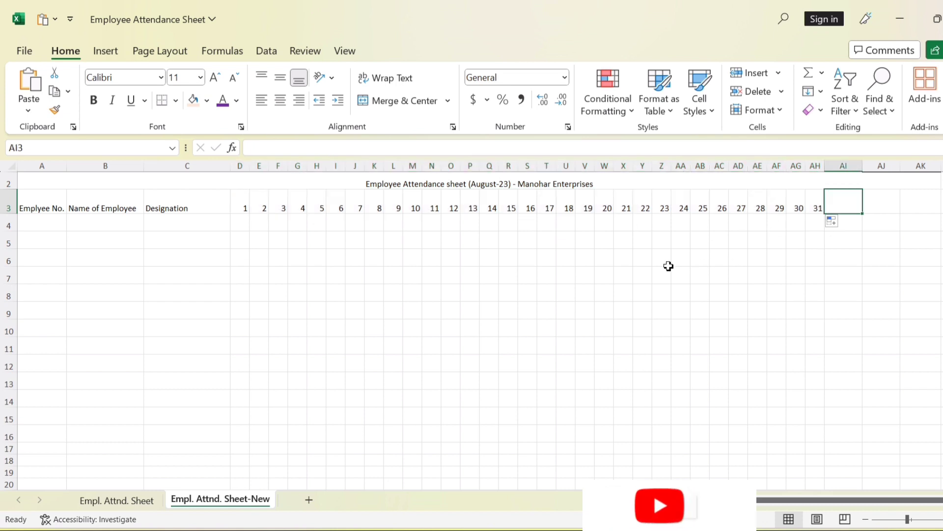
{"action": "type", "text": "Wor"}
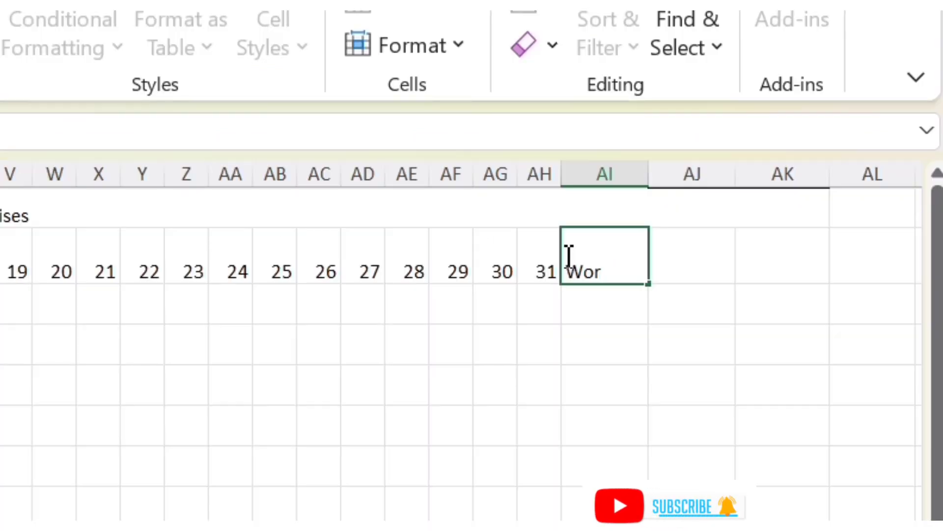
{"action": "type", "text": "dng Days"}
{"action": "left_click", "coordinate": [668, 275]}
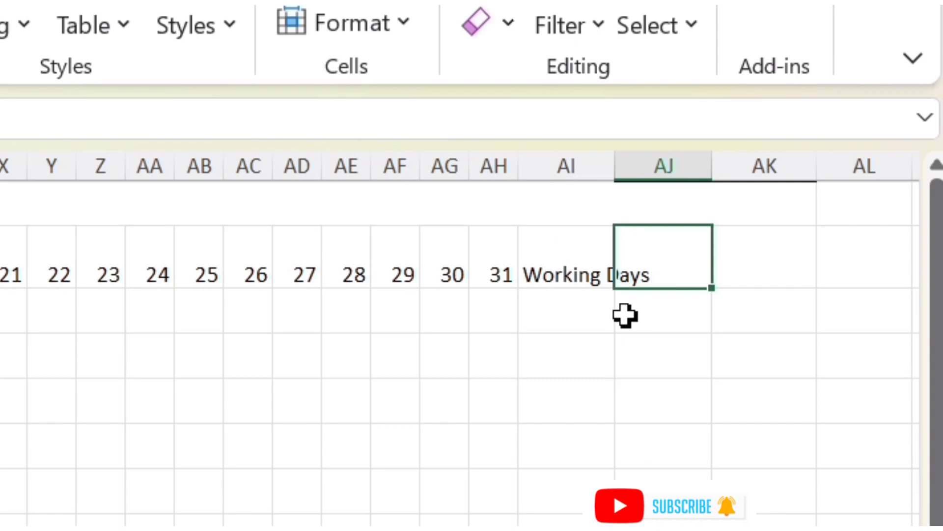
{"action": "type", "text": "Prese"}
{"action": "type", "text": "nt"}
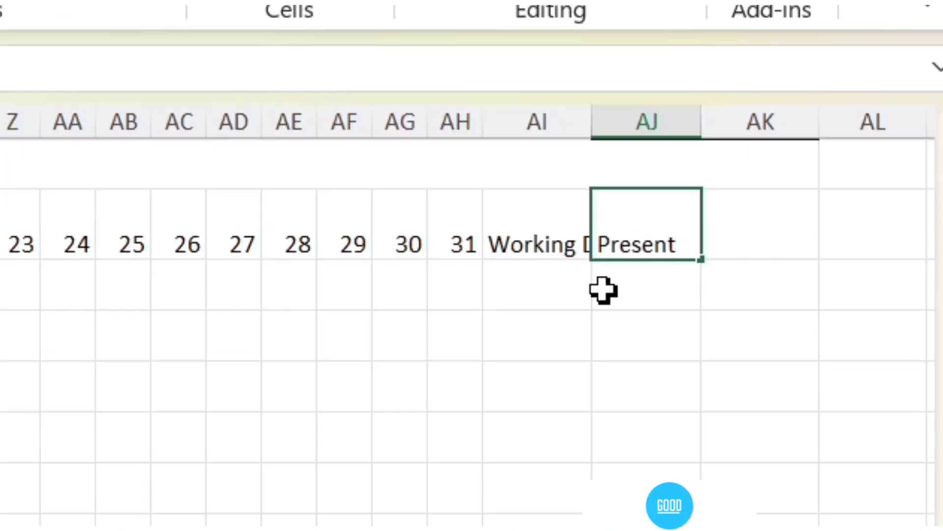
{"action": "type", "text": " Days"}
{"action": "left_click", "coordinate": [723, 352]}
{"action": "left_click", "coordinate": [759, 236]}
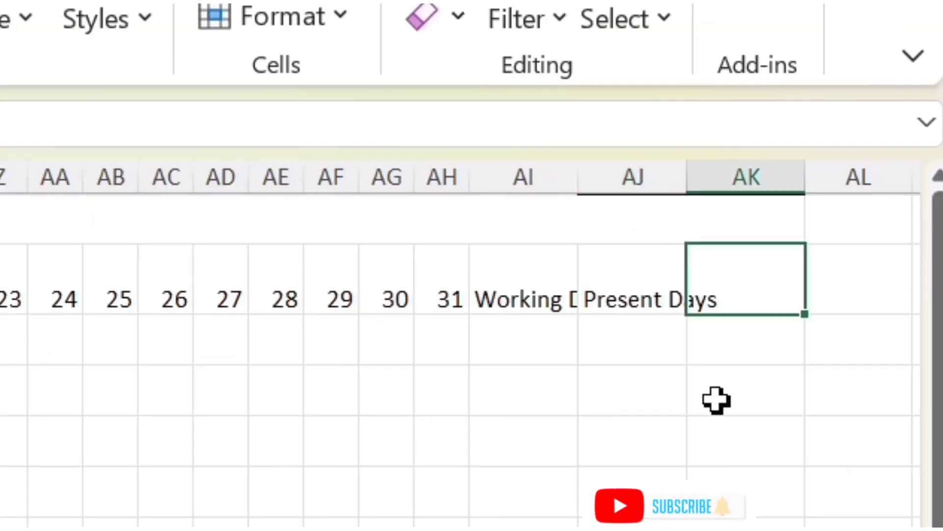
{"action": "type", "text": "Absent"}
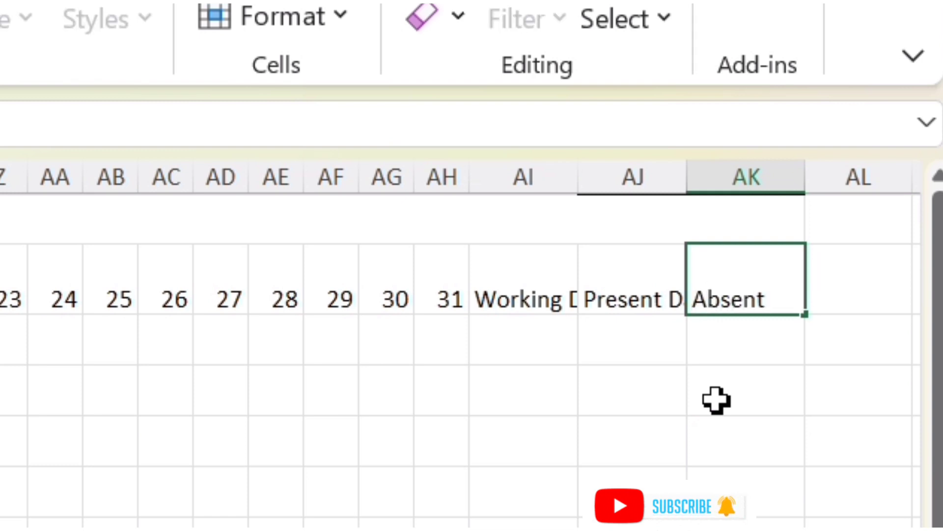
{"action": "type", "text": " Days"}
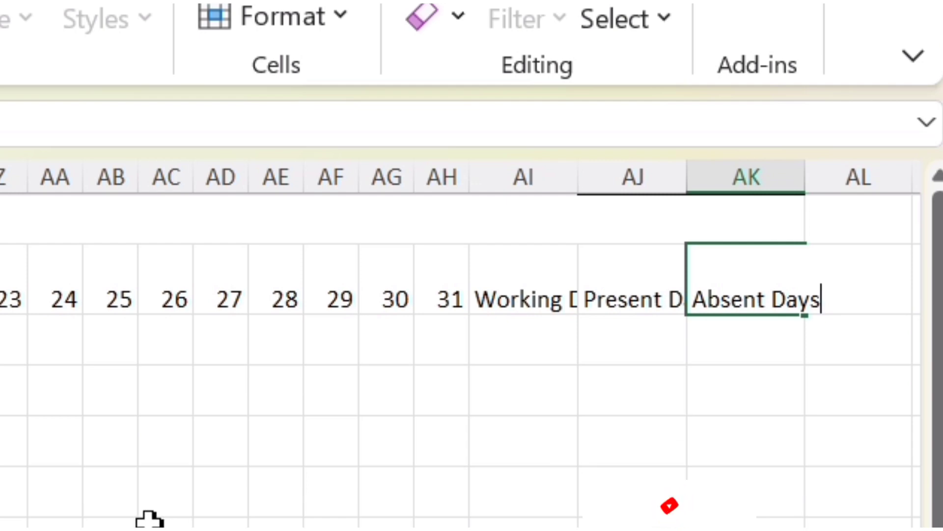
{"action": "left_click", "coordinate": [149, 520]}
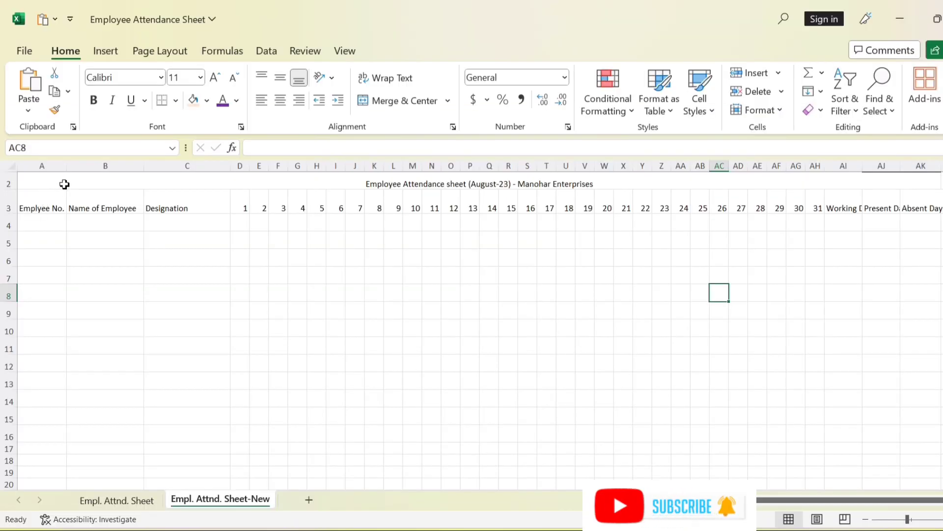
- Apply All Borders to the table range A2:AK18
{"action": "left_click_drag", "start_coordinate": [64, 184], "coordinate": [728, 284]}
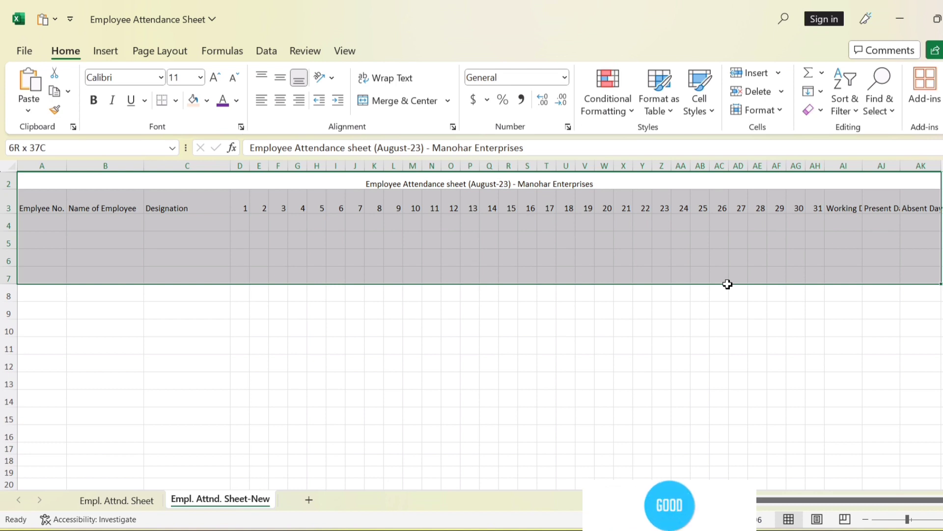
{"action": "mouse_move", "coordinate": [728, 284]}
{"action": "left_mouse_down"}
{"action": "mouse_move", "coordinate": [745, 456]}
{"action": "mouse_move", "coordinate": [717, 430]}
{"action": "left_mouse_up"}
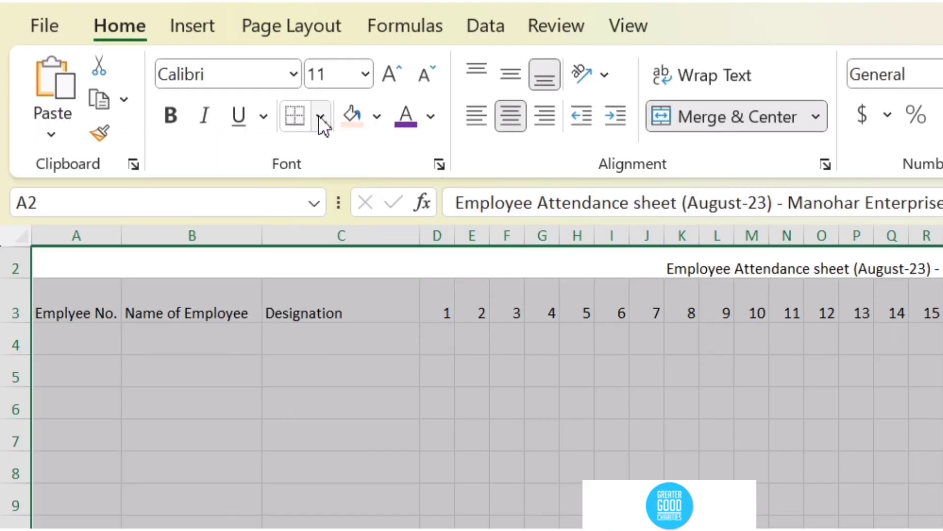
{"action": "left_click", "coordinate": [321, 122]}
{"action": "left_click", "coordinate": [314, 389]}
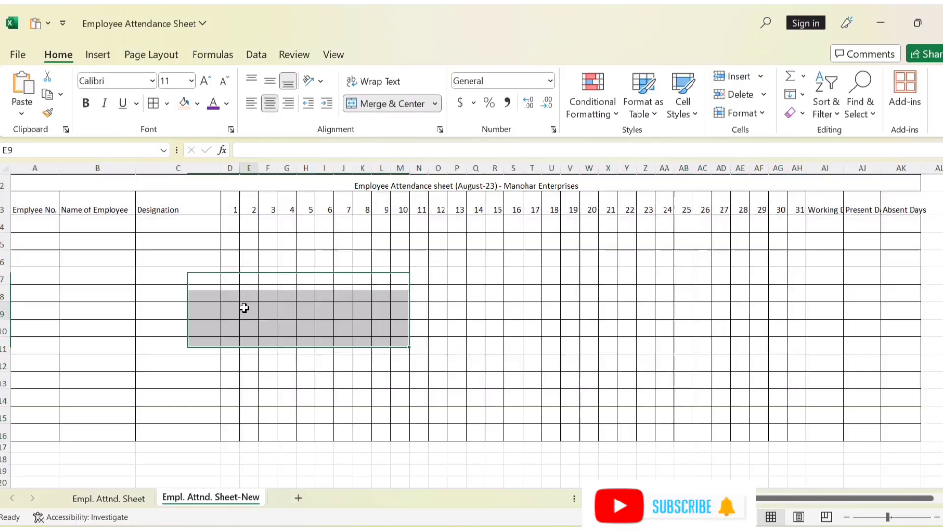
{"action": "left_click", "coordinate": [46, 222]}
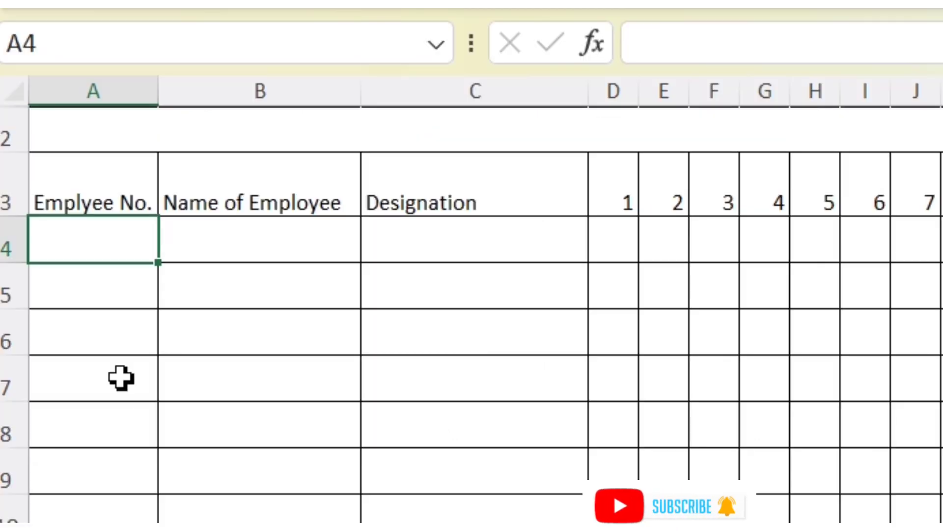
- Enter employee number '000255 in A4 as text so the leading zeros stay
{"action": "type", "text": "000"}
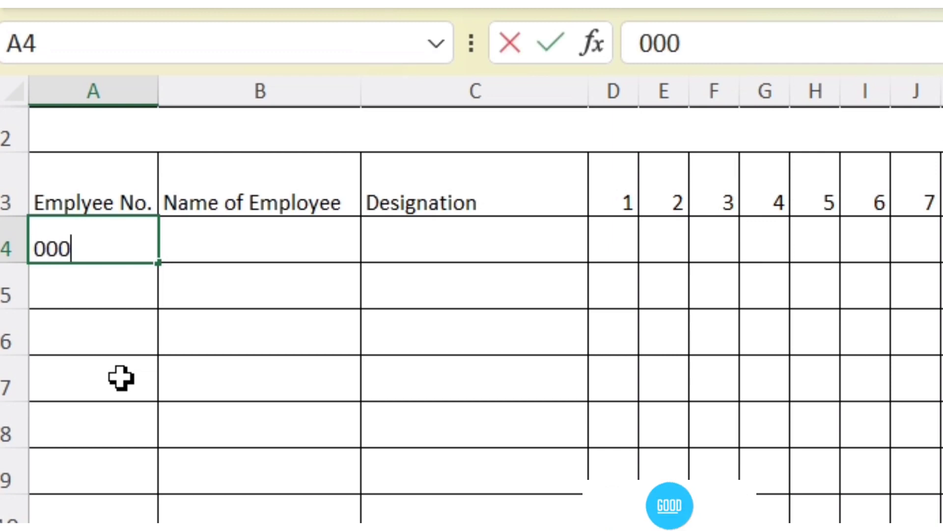
{"action": "type", "text": "1235"}
{"action": "key", "text": "Return"}
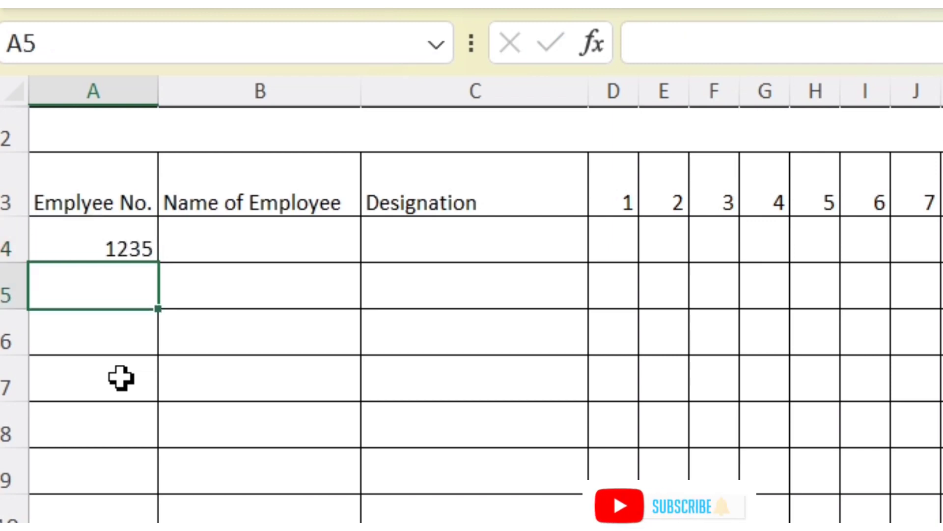
{"action": "left_click", "coordinate": [115, 231]}
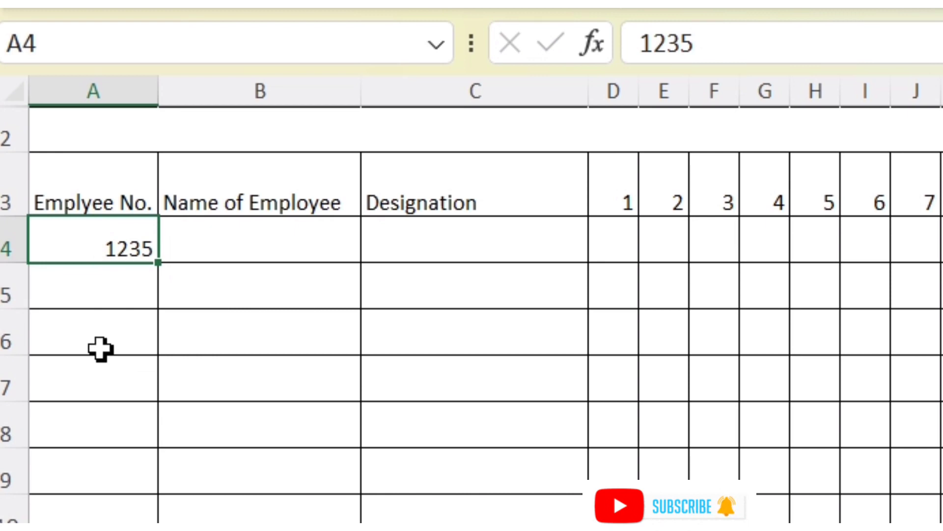
{"action": "key", "text": "Delete"}
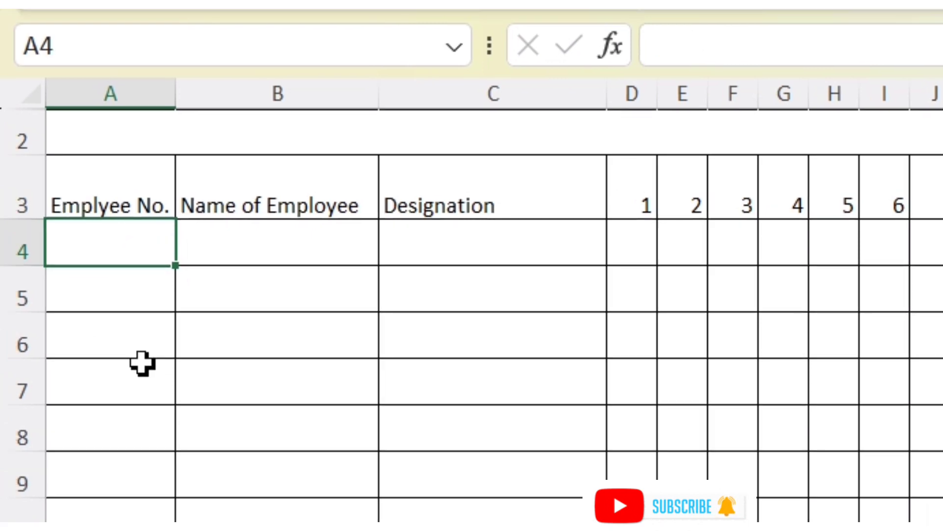
{"action": "type", "text": "'"}
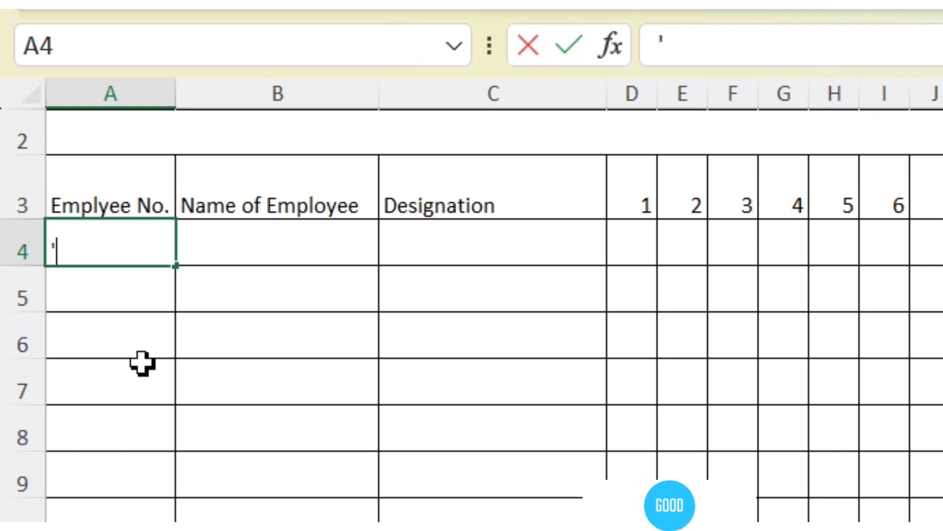
{"action": "type", "text": "000"}
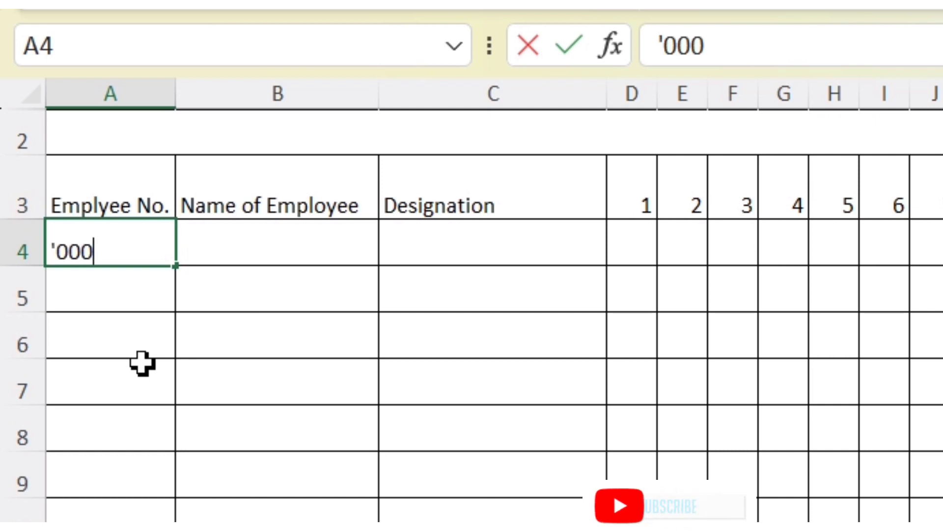
{"action": "type", "text": "255"}
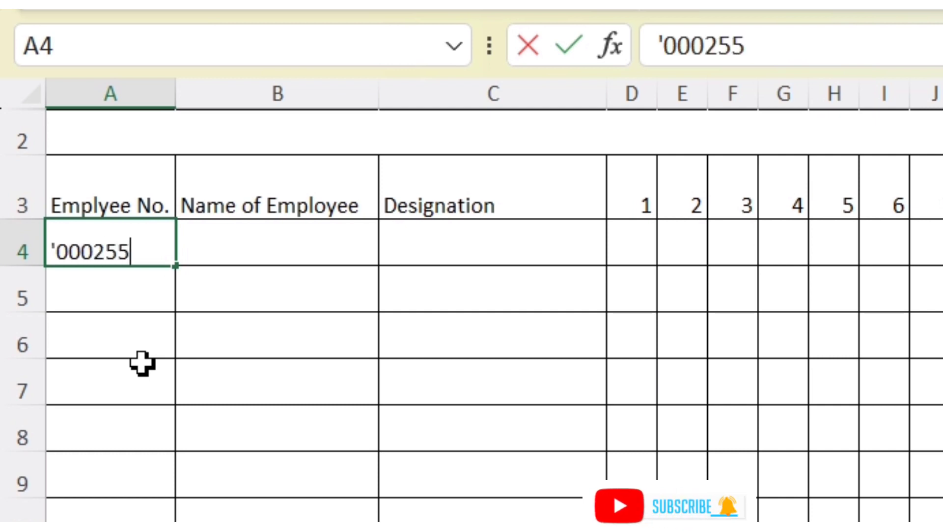
{"action": "key", "text": "Return"}
{"action": "left_click", "coordinate": [157, 251]}
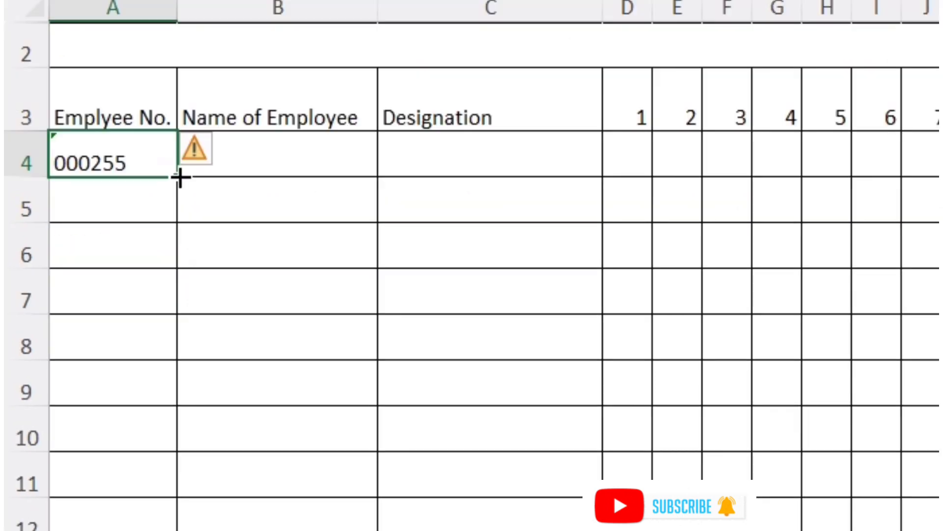
- Enter 000256 in A5 and fill the series down to 000267 in A16
{"action": "left_click", "coordinate": [149, 204]}
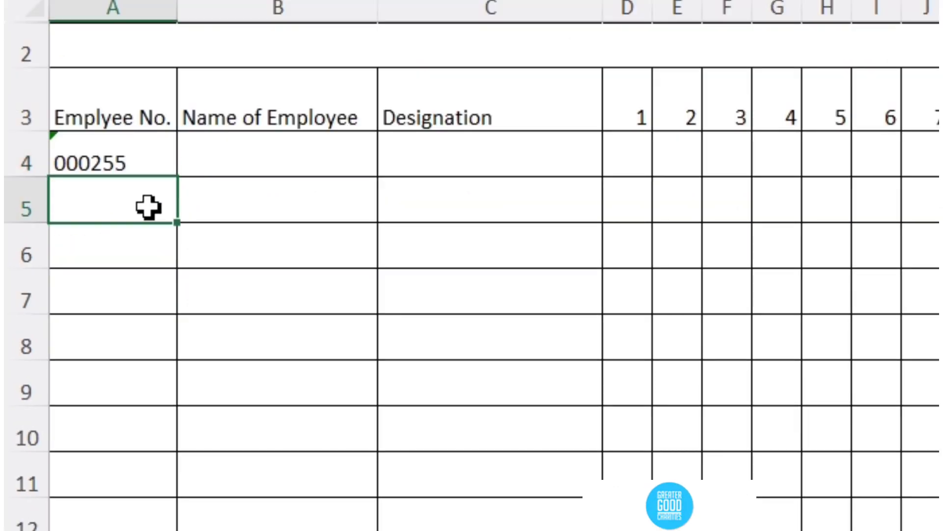
{"action": "type", "text": "'000256"}
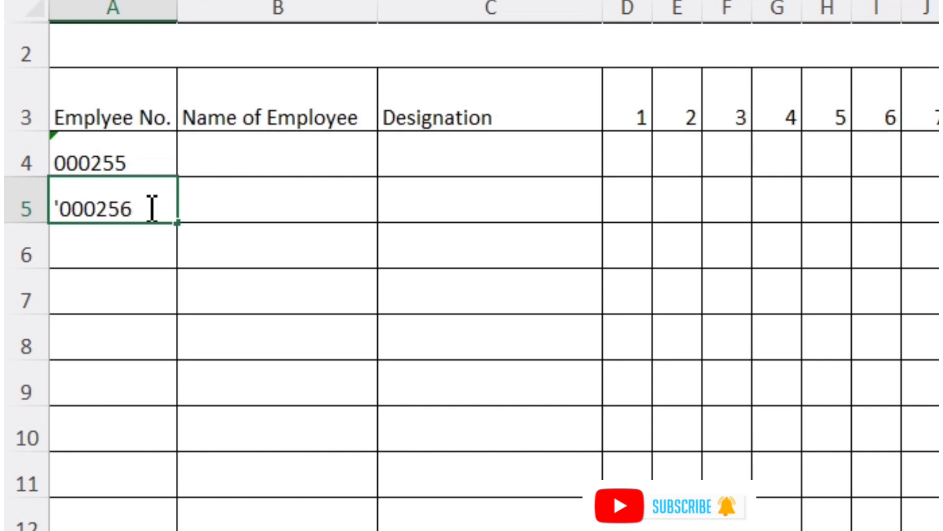
{"action": "key", "text": "Return"}
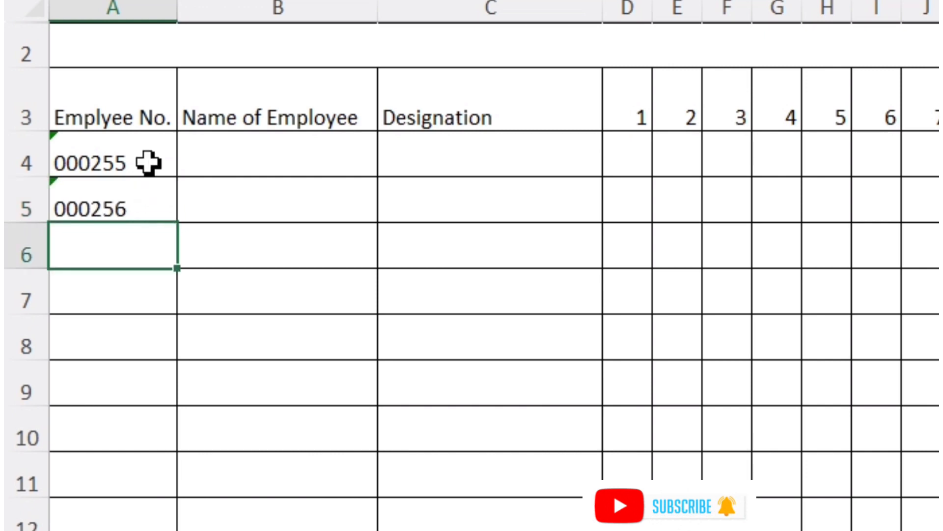
{"action": "left_click_drag", "start_coordinate": [147, 162], "coordinate": [135, 493]}
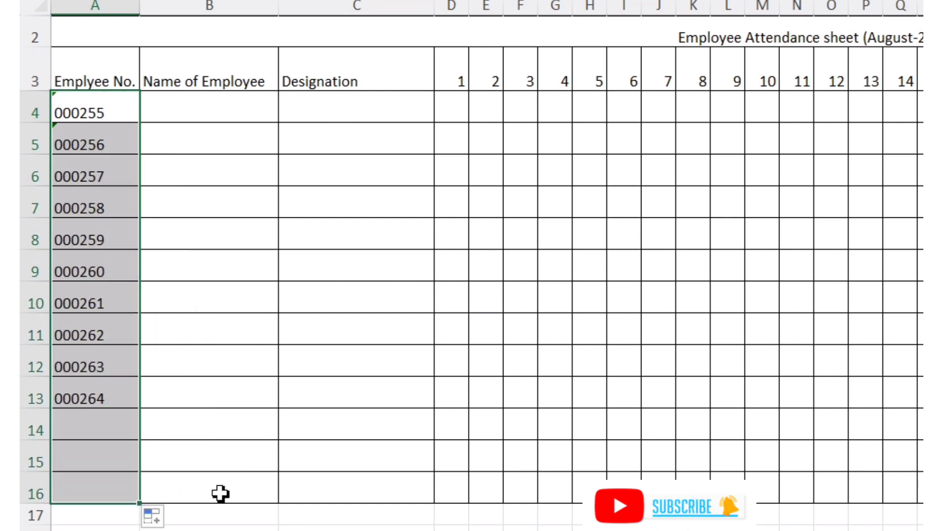
- Type the first employee's name in B4 and the designation Manager in C4
{"action": "left_click", "coordinate": [209, 105]}
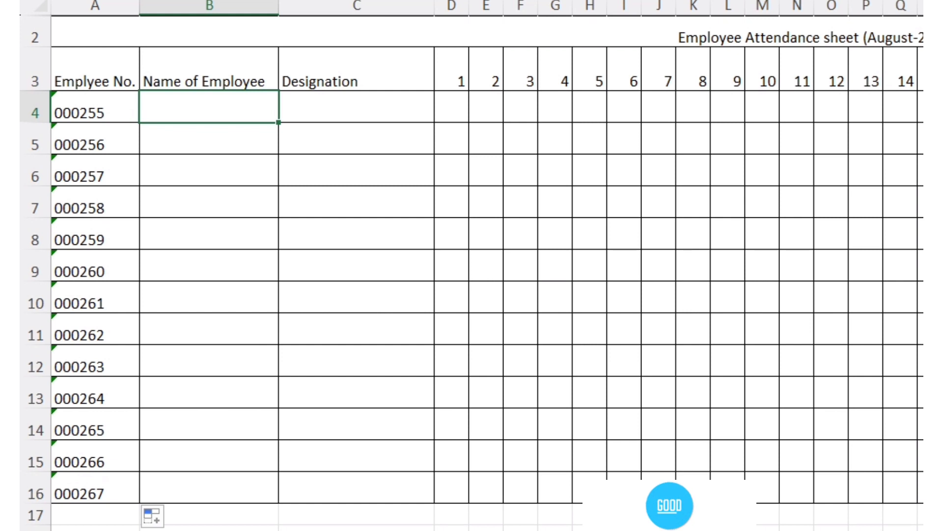
{"action": "type", "text": "Rohi"}
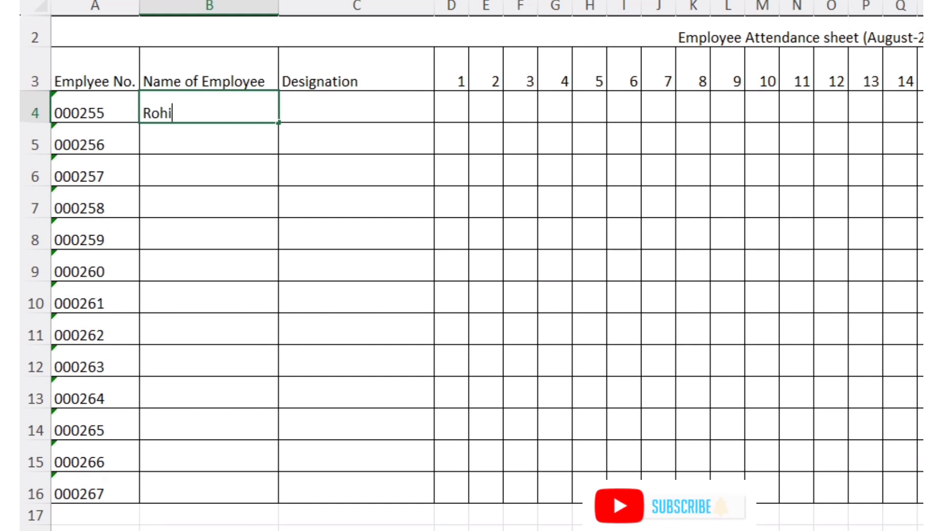
{"action": "type", "text": "t Raj"}
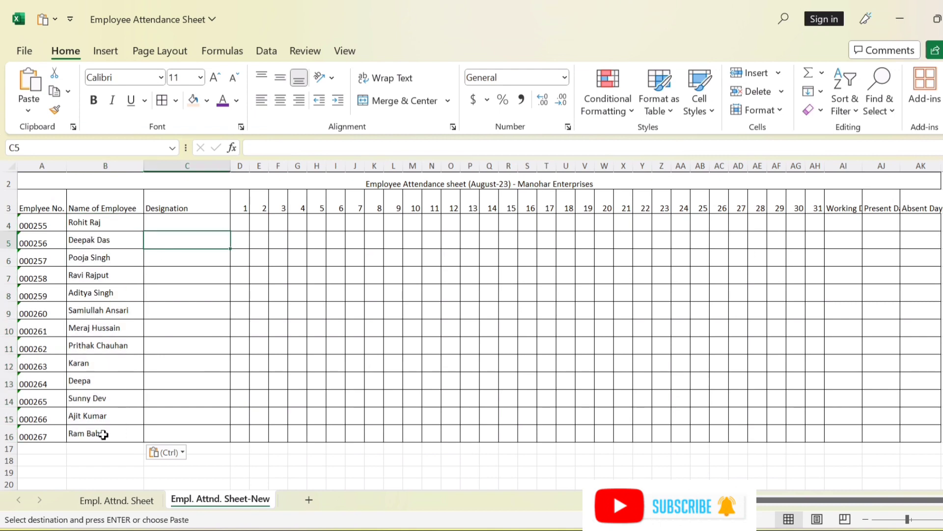
{"action": "left_click", "coordinate": [186, 218]}
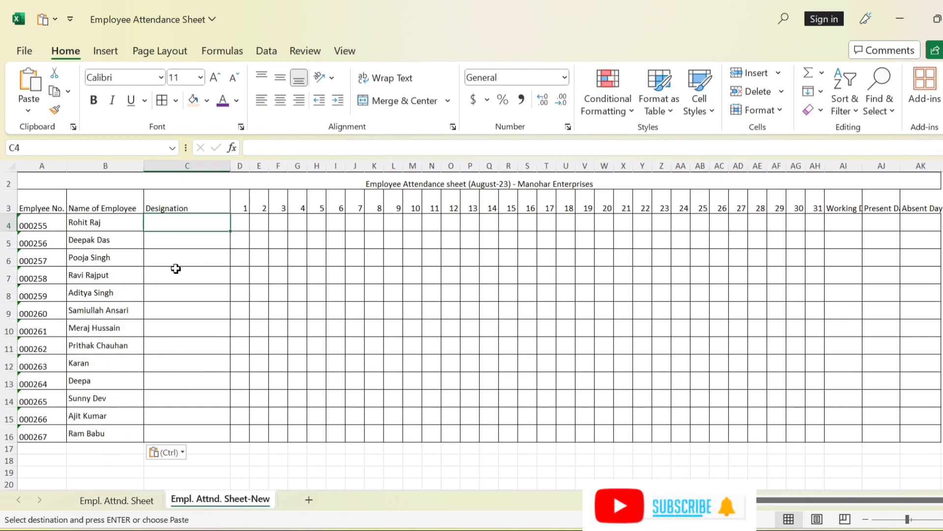
{"action": "type", "text": "Manager"}
{"action": "key", "text": "Return"}
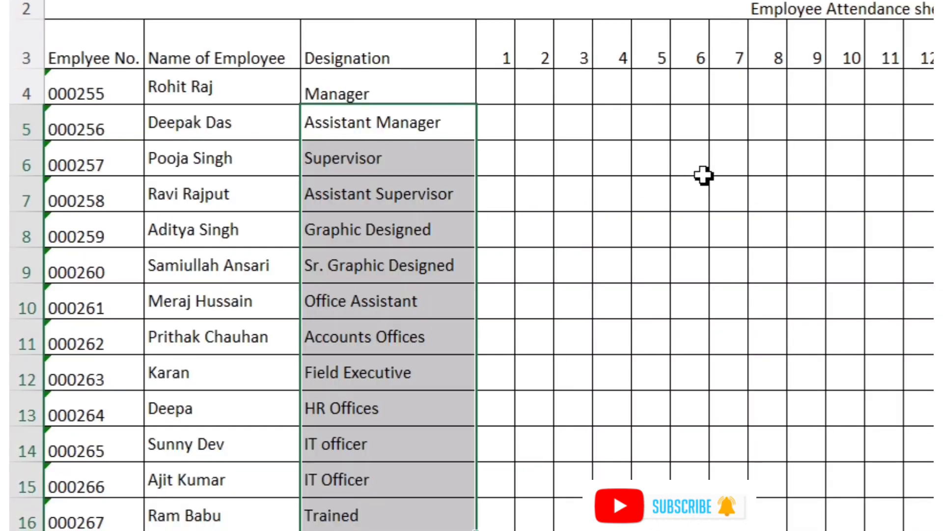
- Check the August 2023 calendar and clear the Sunday day-6 heading from I3
{"action": "left_click", "coordinate": [525, 79]}
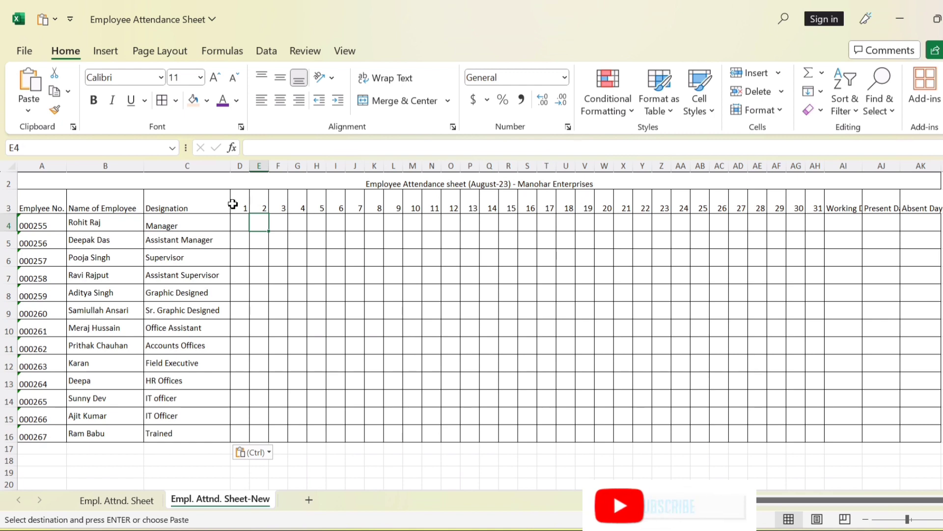
{"action": "left_click_drag", "start_coordinate": [245, 204], "coordinate": [452, 208]}
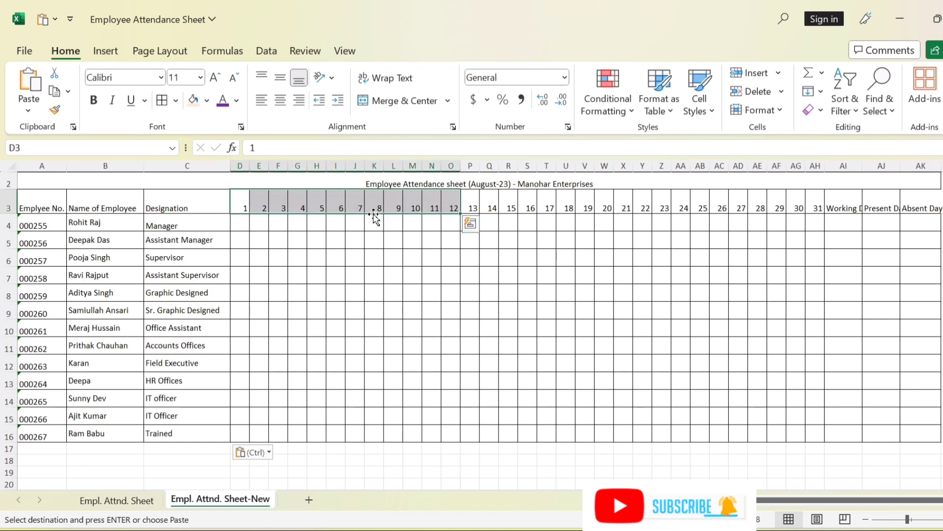
{"action": "left_click", "coordinate": [339, 198]}
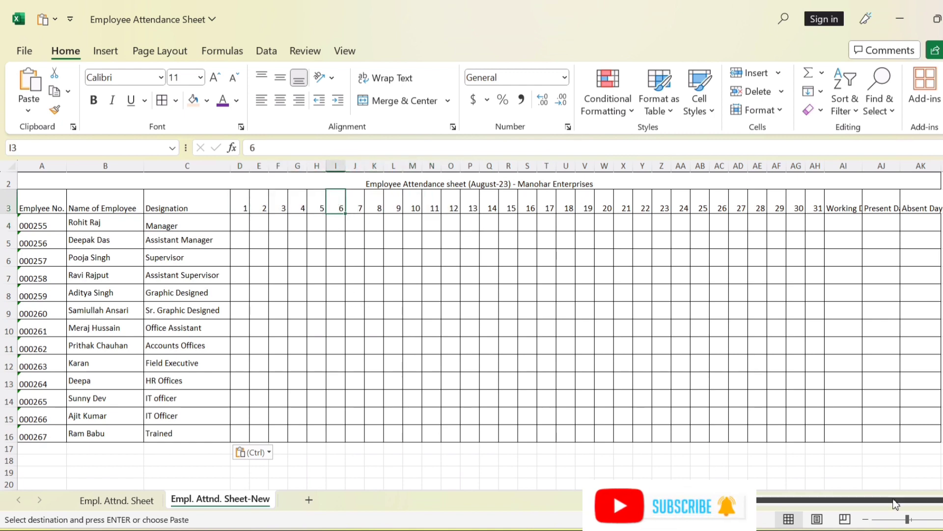
{"action": "key", "text": "super+n"}
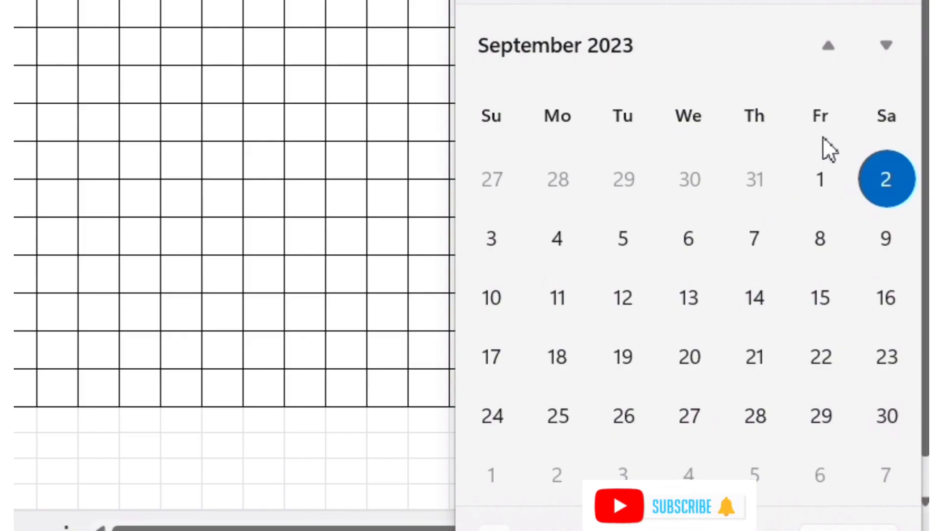
{"action": "left_click", "coordinate": [828, 49]}
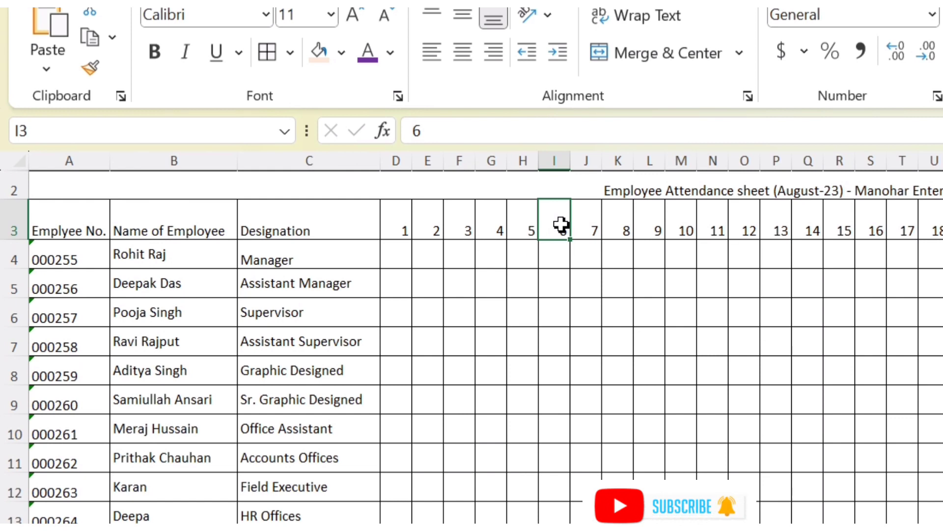
{"action": "key", "text": "Delete"}
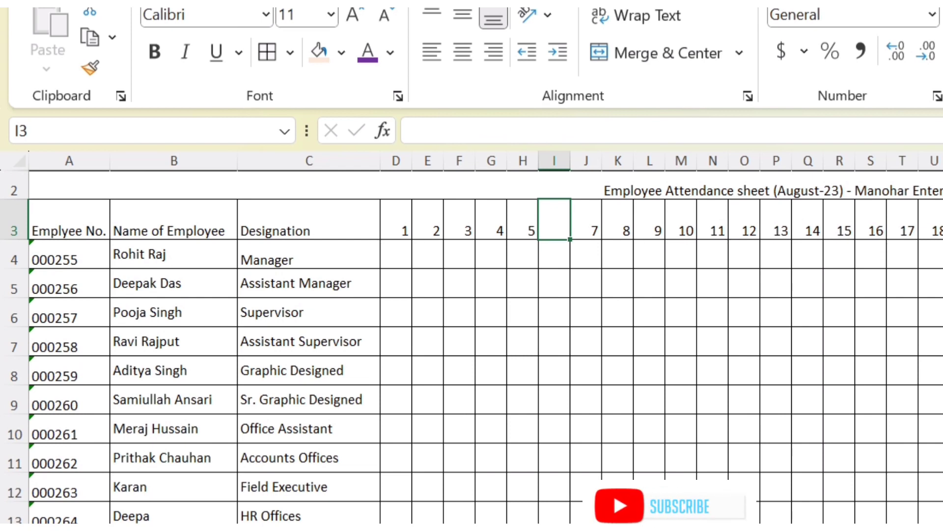
- Fill the Sunday columns I, P, W and AC, rows 3 to 16, yellow
{"action": "left_click_drag", "start_coordinate": [554, 221], "coordinate": [555, 528]}
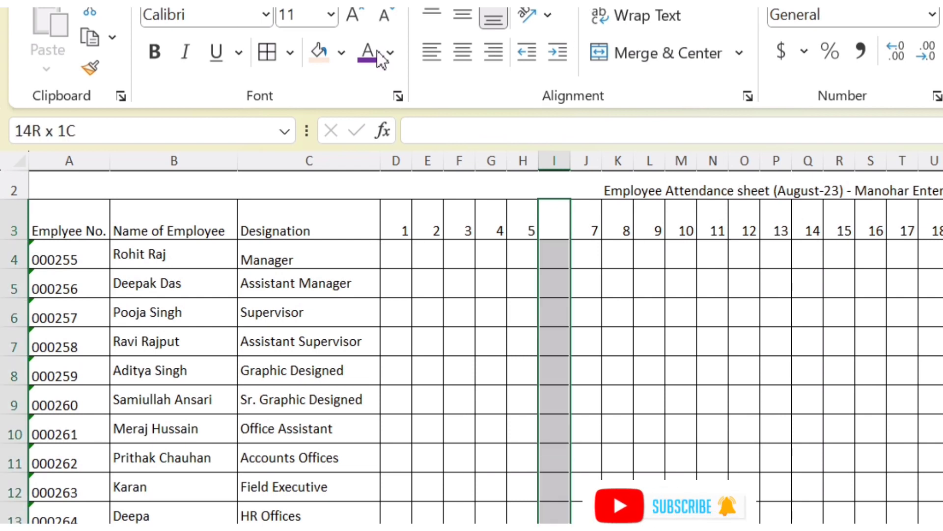
{"action": "left_click_drag", "start_coordinate": [557, 224], "coordinate": [555, 528]}
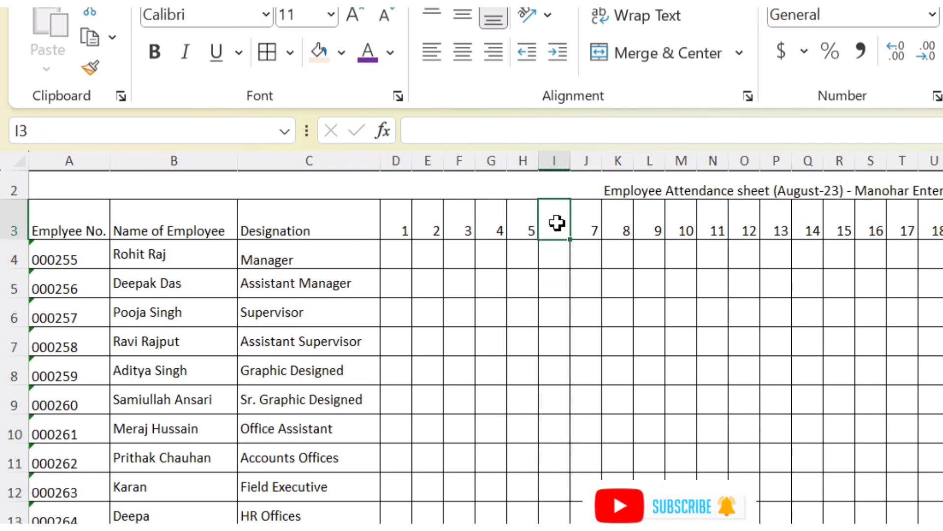
{"action": "left_click", "coordinate": [341, 52]}
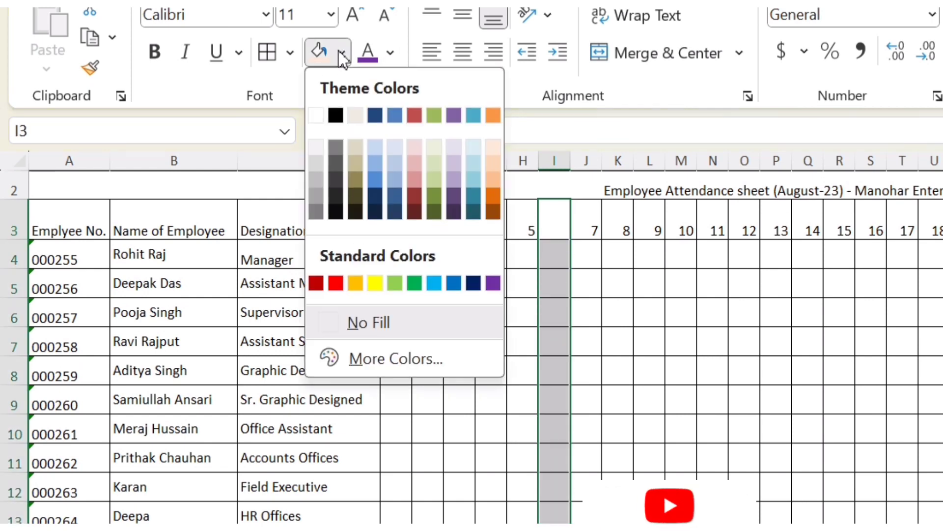
{"action": "left_click", "coordinate": [374, 283]}
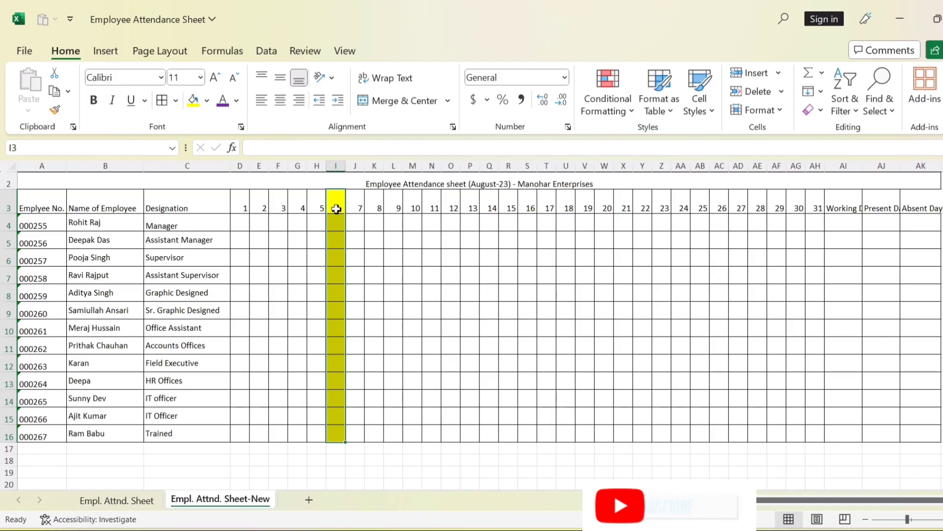
{"action": "mouse_move", "coordinate": [470, 200]}
{"action": "left_mouse_down"}
{"action": "mouse_move", "coordinate": [462, 400]}
{"action": "mouse_move", "coordinate": [470, 435]}
{"action": "left_mouse_up"}
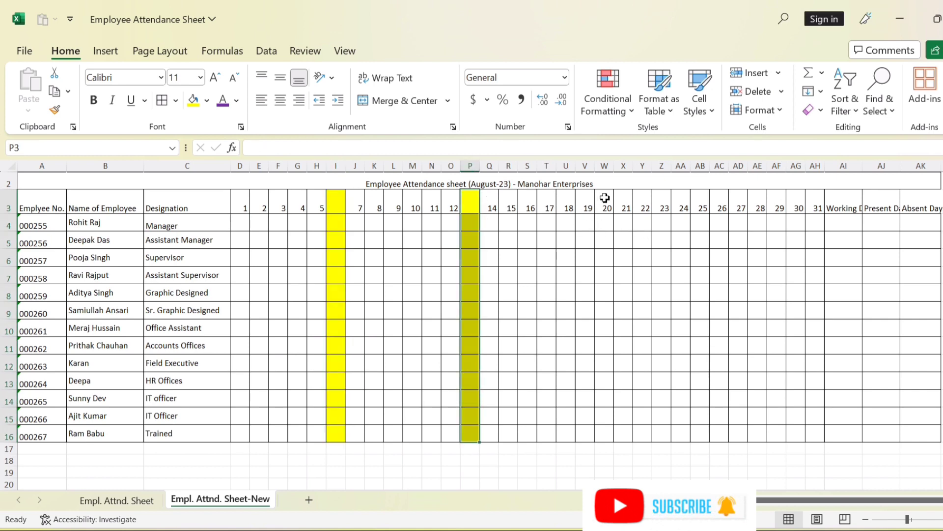
{"action": "mouse_move", "coordinate": [719, 206]}
{"action": "left_mouse_down"}
{"action": "mouse_move", "coordinate": [729, 318]}
{"action": "mouse_move", "coordinate": [717, 448]}
{"action": "left_mouse_up"}
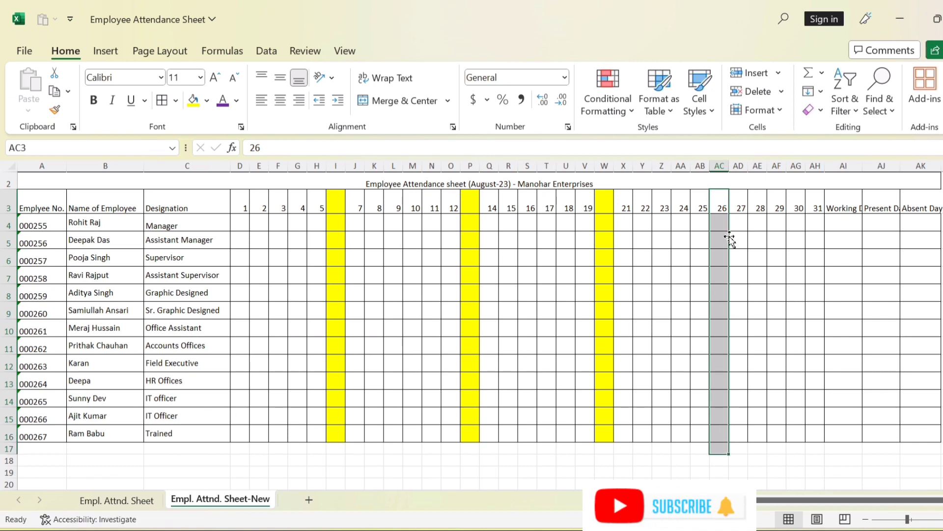
{"action": "left_click", "coordinate": [193, 100]}
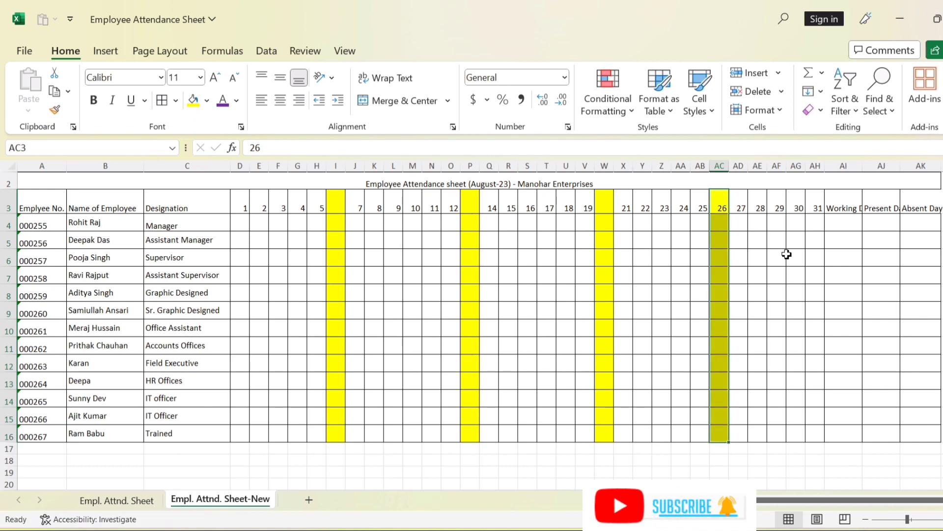
{"action": "left_click", "coordinate": [751, 265]}
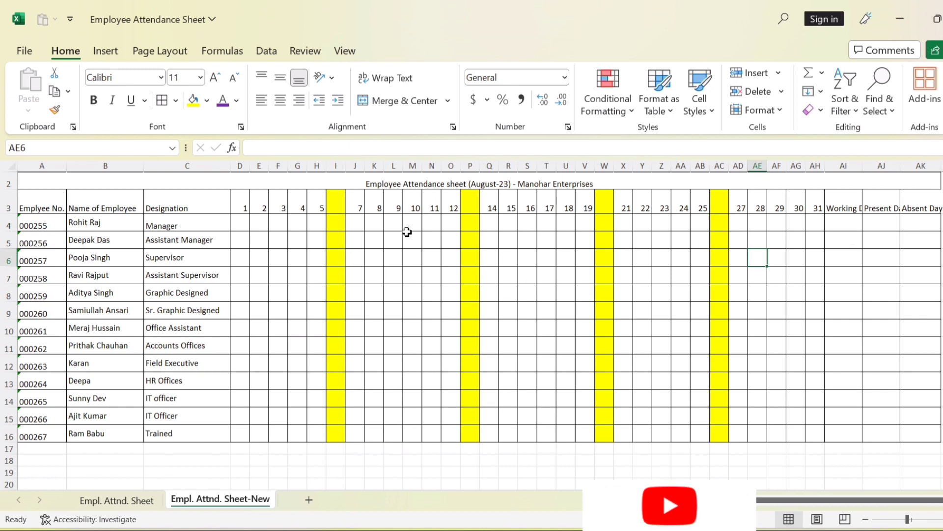
{"action": "left_click", "coordinate": [477, 203]}
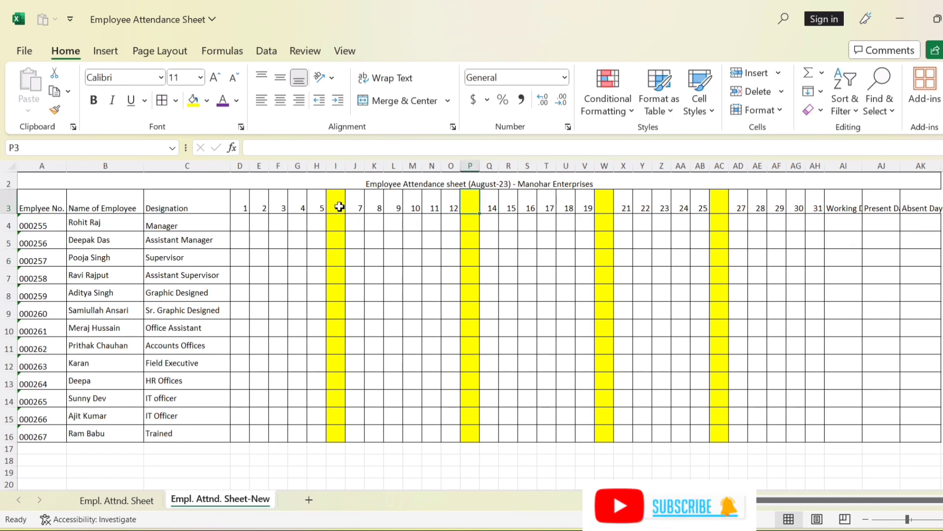
{"action": "left_click", "coordinate": [339, 206]}
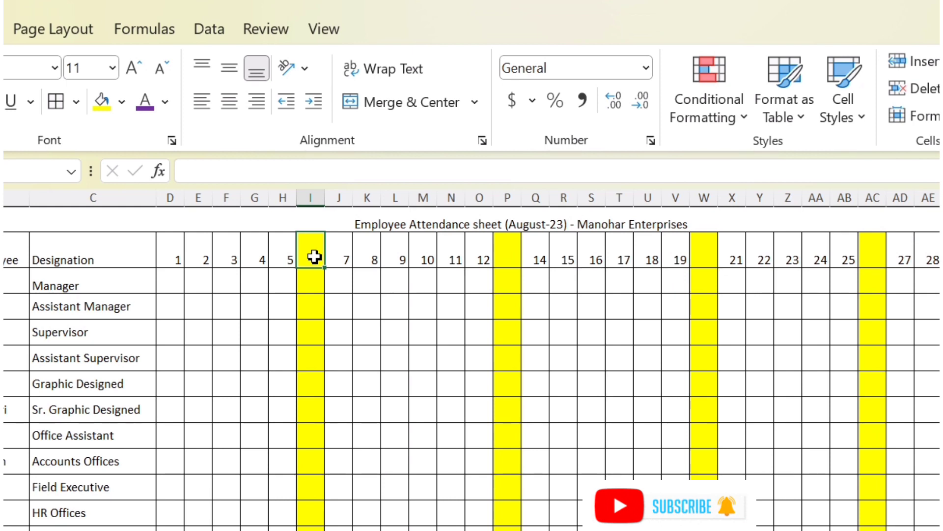
- Enter SUN in I3, rotate it vertically and make it bold
{"action": "type", "text": "SUN"}
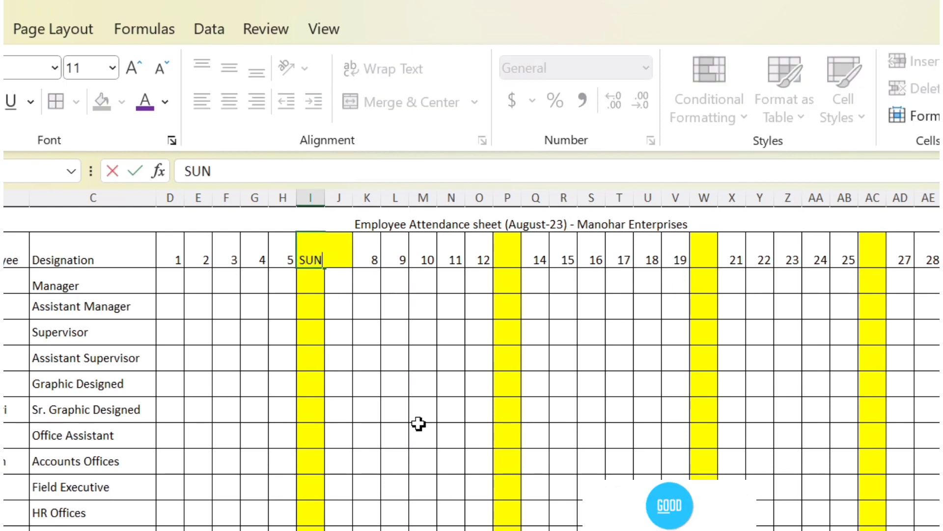
{"action": "left_click", "coordinate": [420, 416]}
{"action": "left_click", "coordinate": [307, 248]}
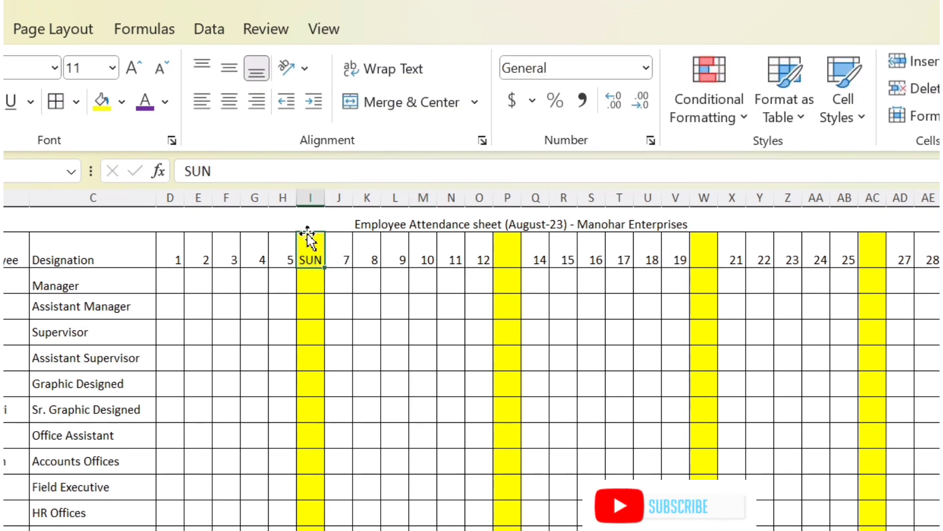
{"action": "left_click", "coordinate": [308, 72]}
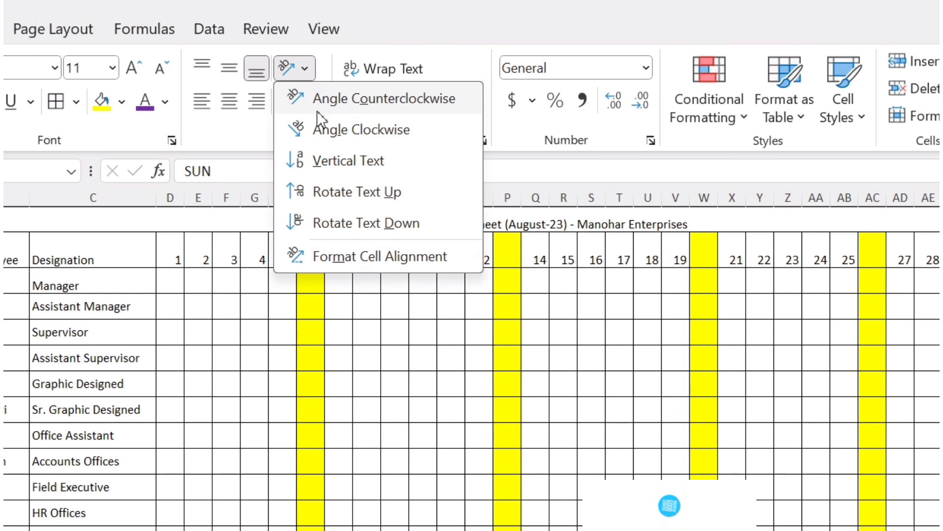
{"action": "left_click", "coordinate": [324, 191]}
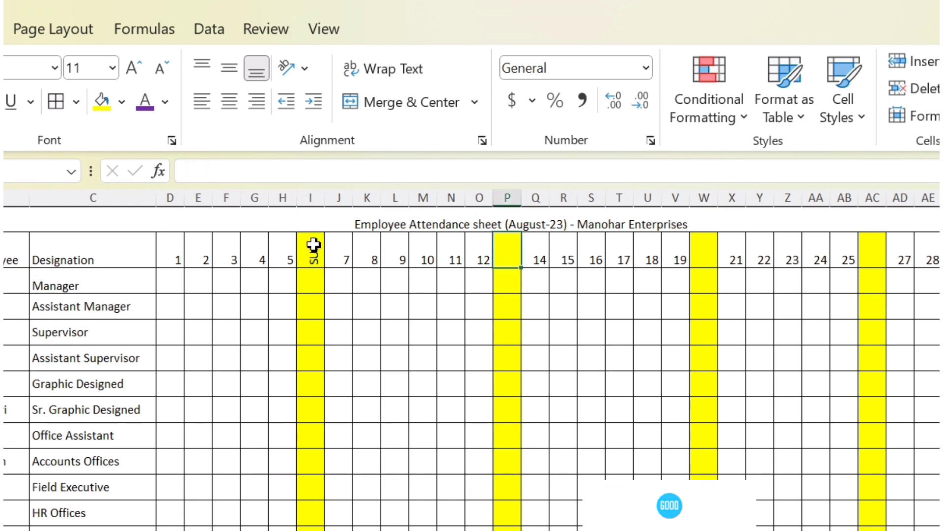
{"action": "key", "text": "ctrl+b"}
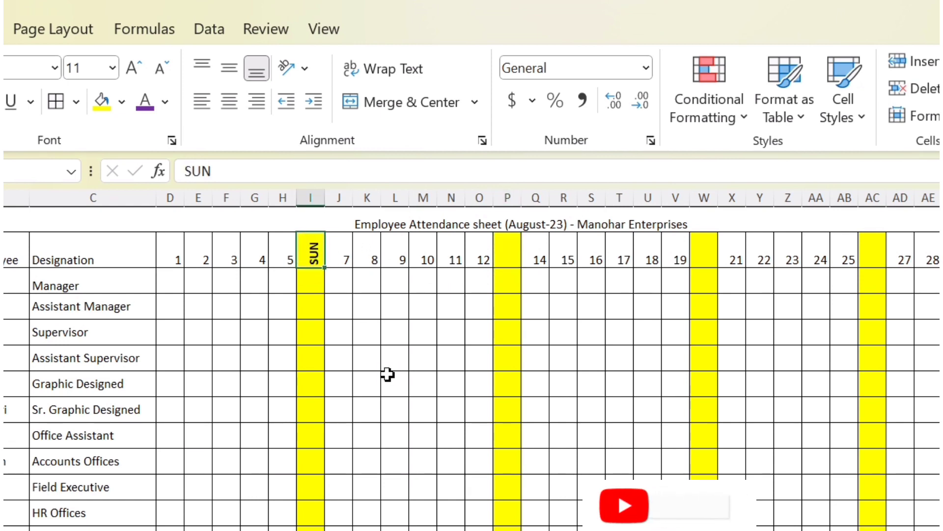
- Copy the formatted SUN heading into P3, W3 and AC3
{"action": "key", "text": "ctrl+c"}
{"action": "left_click", "coordinate": [507, 248]}
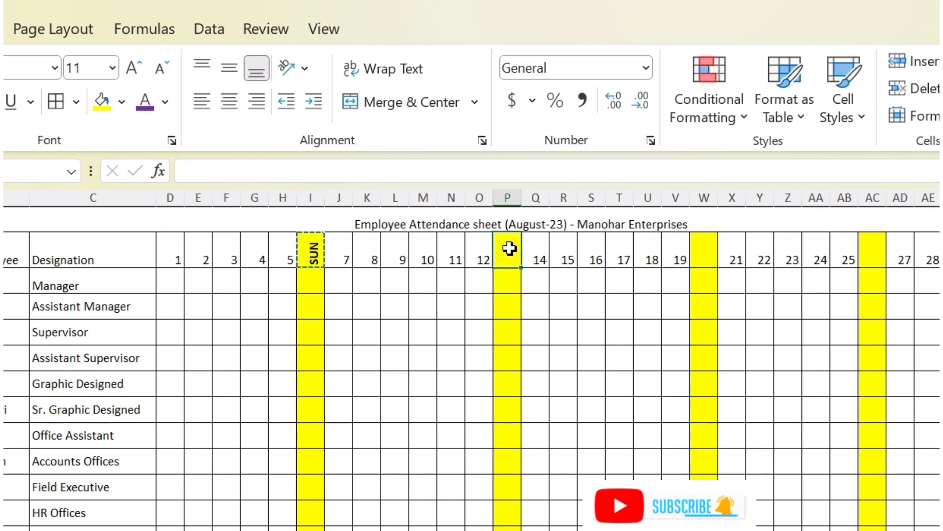
{"action": "key", "text": "ctrl+v"}
{"action": "left_click", "coordinate": [705, 252]}
{"action": "key", "text": "ctrl+v"}
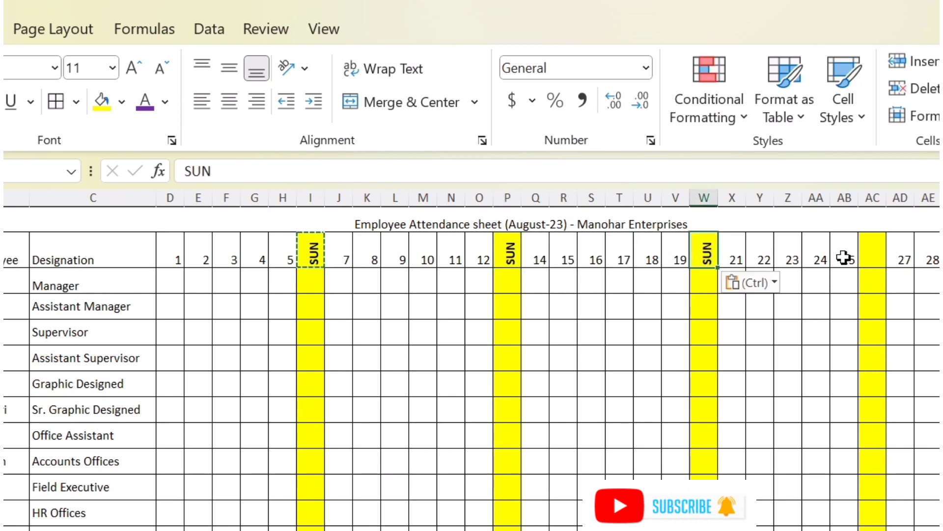
{"action": "left_click", "coordinate": [873, 253]}
{"action": "key", "text": "ctrl+v"}
{"action": "left_click", "coordinate": [411, 326]}
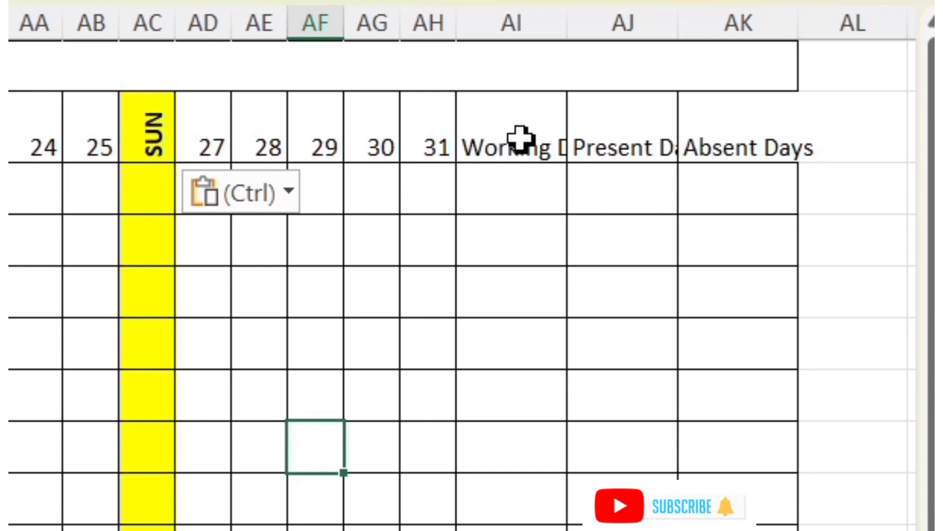
{"action": "left_click", "coordinate": [520, 139]}
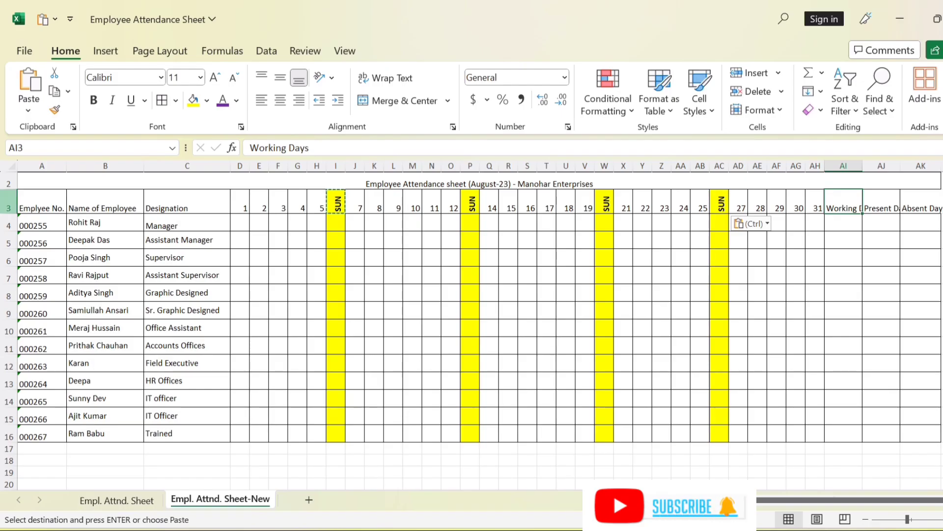
- Wrap text on row 3 so the Working, Present and Absent Days headings fit
{"action": "left_click", "coordinate": [8, 207]}
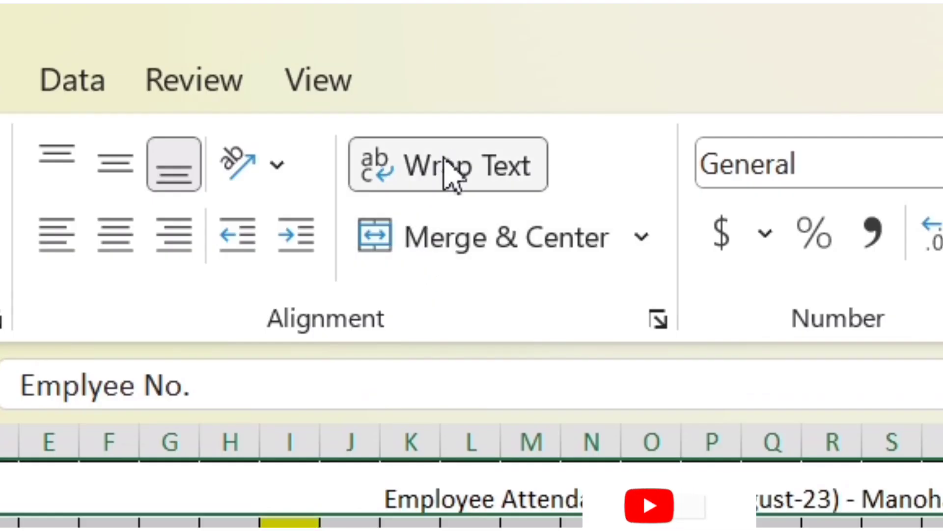
{"action": "left_click", "coordinate": [452, 174]}
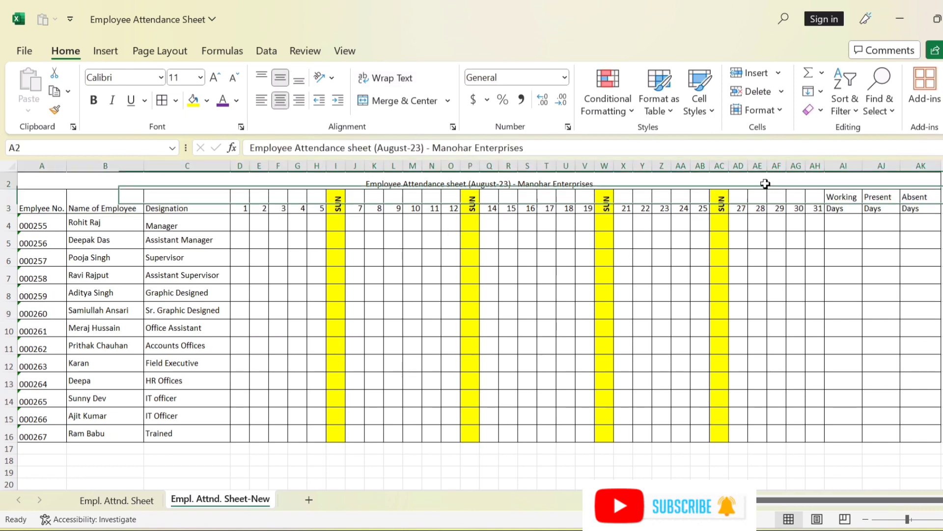
- Merge and centre the title across the table, centre it vertically and make it bold
{"action": "left_click_drag", "start_coordinate": [770, 183], "coordinate": [762, 209]}
{"action": "left_click", "coordinate": [341, 181]}
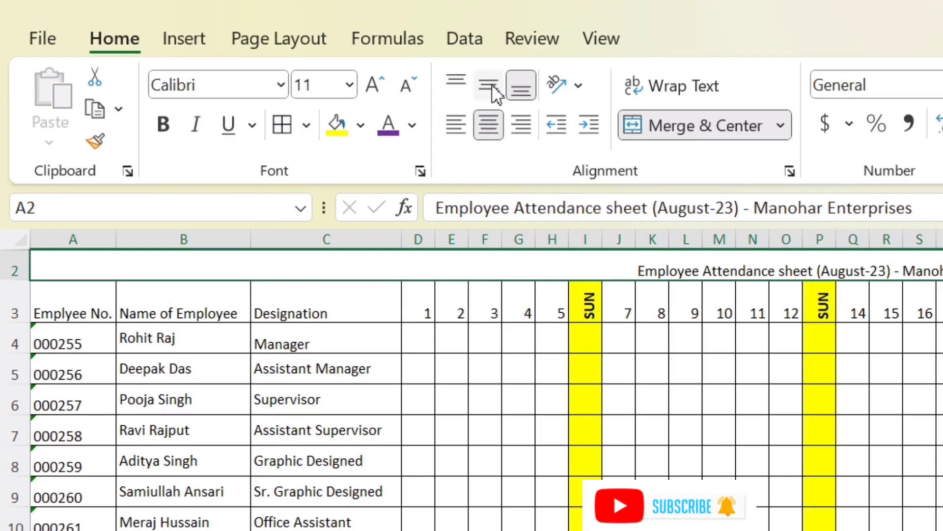
{"action": "left_click", "coordinate": [488, 86]}
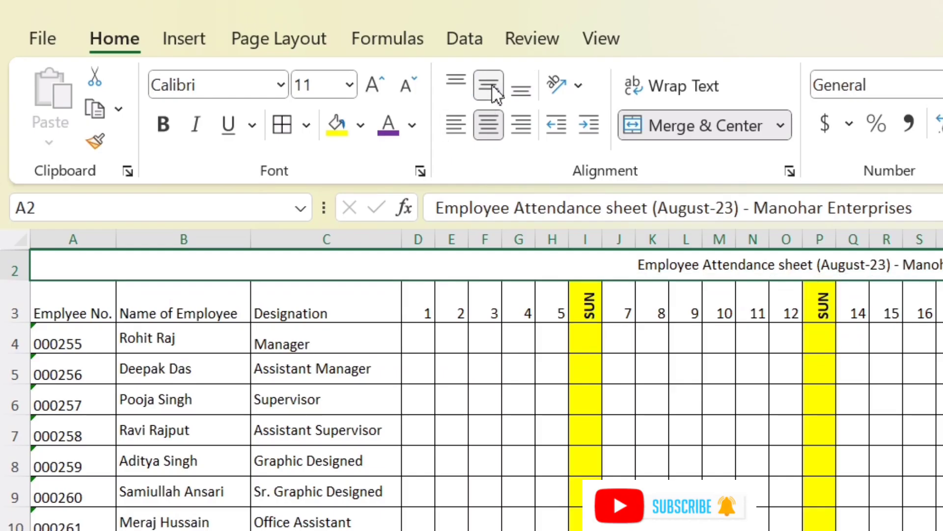
{"action": "left_click", "coordinate": [162, 125]}
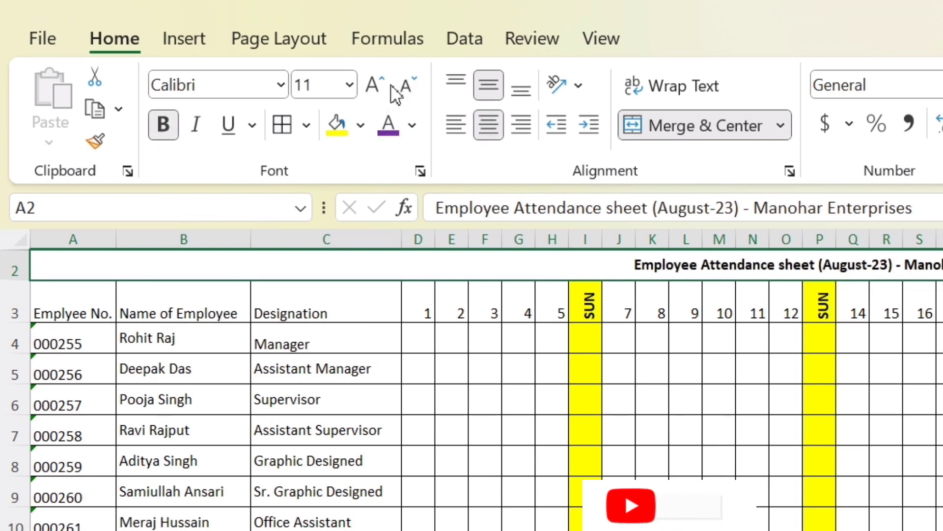
- Enlarge the title to 16 pt and fill its row yellow
{"action": "left_click", "coordinate": [374, 87]}
{"action": "left_click", "coordinate": [374, 86]}
{"action": "left_click", "coordinate": [374, 87]}
{"action": "left_click", "coordinate": [361, 124]}
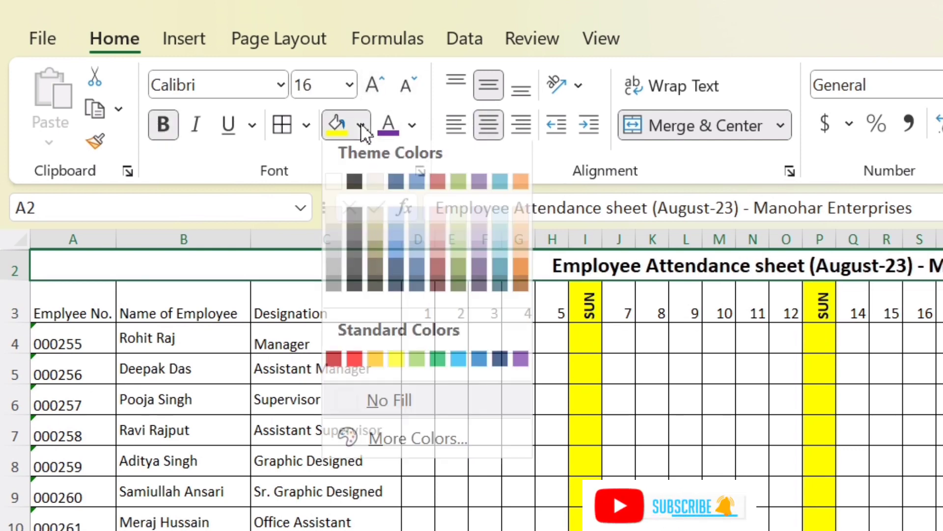
{"action": "left_click", "coordinate": [397, 368]}
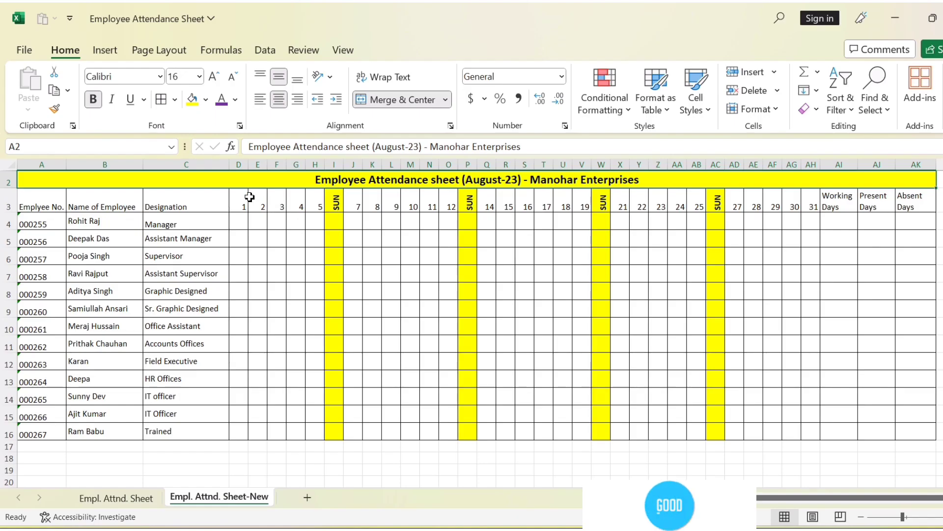
{"action": "mouse_move", "coordinate": [246, 201]}
{"action": "left_mouse_down"}
{"action": "mouse_move", "coordinate": [379, 198]}
{"action": "mouse_move", "coordinate": [903, 419]}
{"action": "mouse_move", "coordinate": [905, 436]}
{"action": "left_mouse_up"}
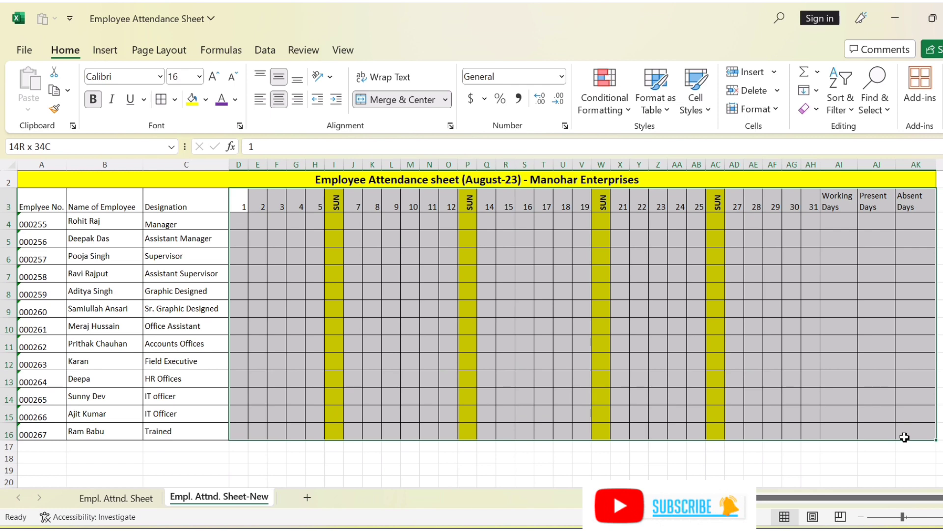
- Centre the attendance grid and the employee details columns horizontally and vertically
{"action": "left_click", "coordinate": [279, 100]}
{"action": "left_click", "coordinate": [279, 76]}
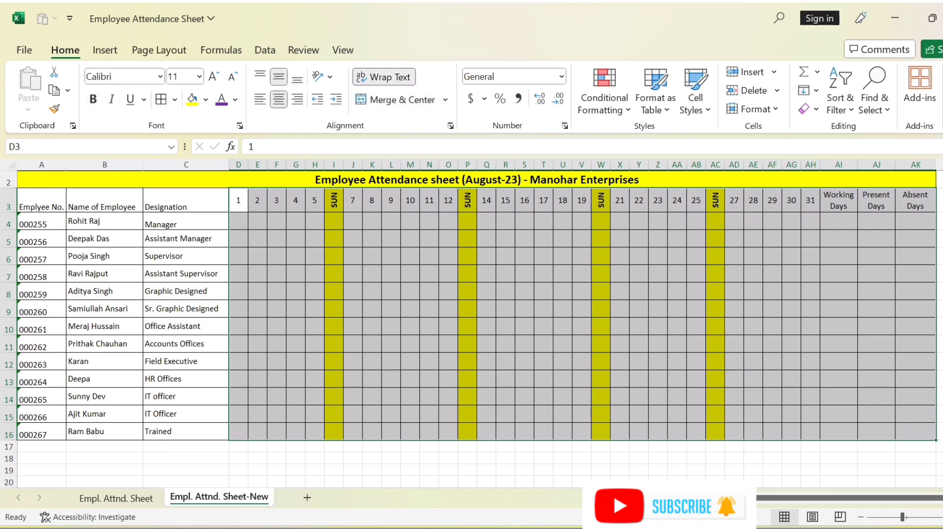
{"action": "left_click_drag", "start_coordinate": [30, 207], "coordinate": [182, 437]}
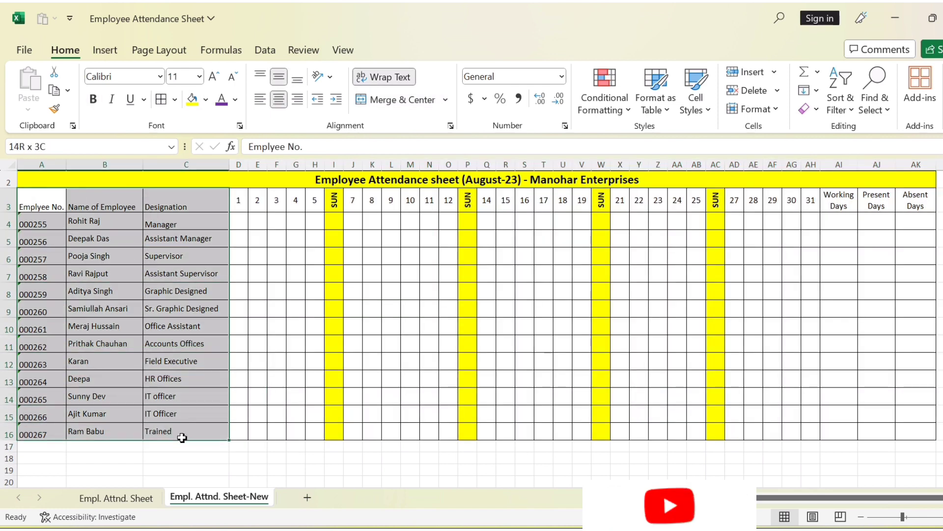
{"action": "left_click", "coordinate": [279, 76]}
{"action": "left_click", "coordinate": [279, 99]}
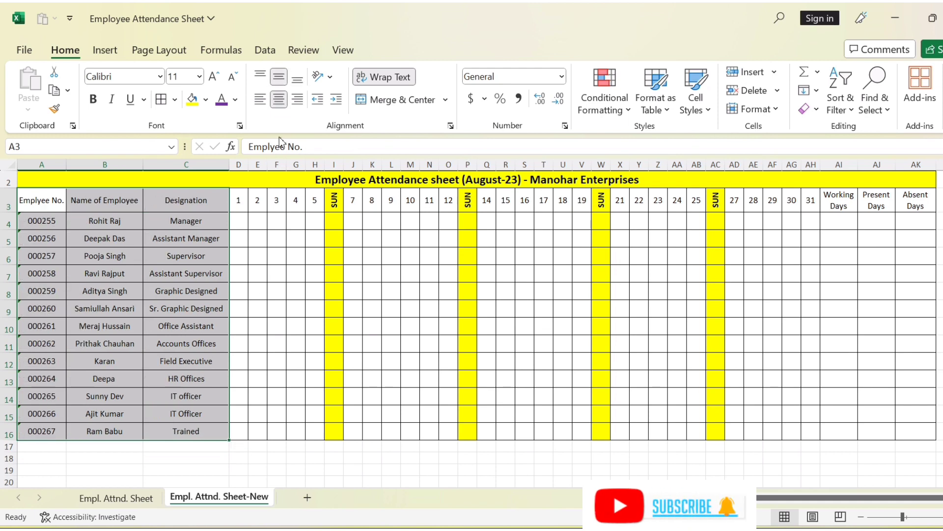
- Left-align the designations in column C and the employee names in column B
{"action": "left_click", "coordinate": [189, 178]}
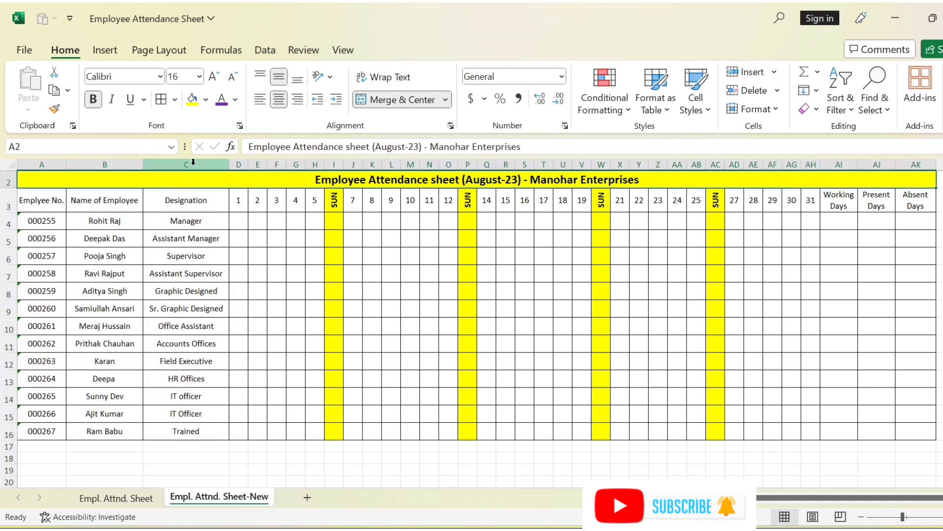
{"action": "left_click_drag", "start_coordinate": [183, 220], "coordinate": [173, 431]}
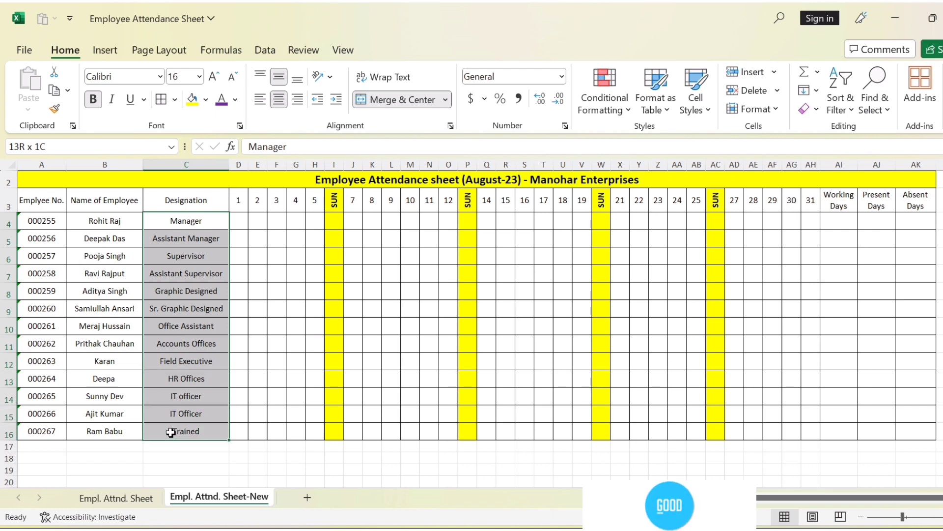
{"action": "left_click", "coordinate": [260, 100]}
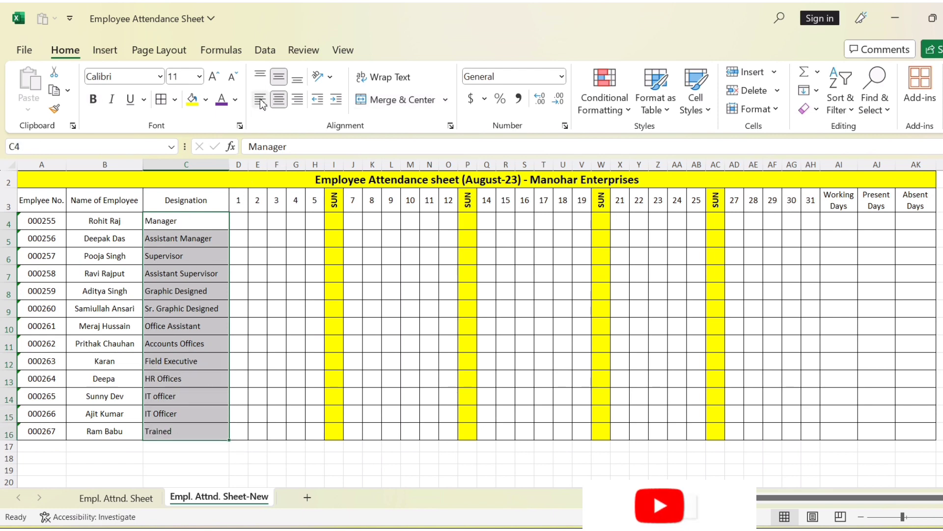
{"action": "left_click", "coordinate": [112, 221]}
{"action": "left_click_drag", "start_coordinate": [112, 221], "coordinate": [120, 431]}
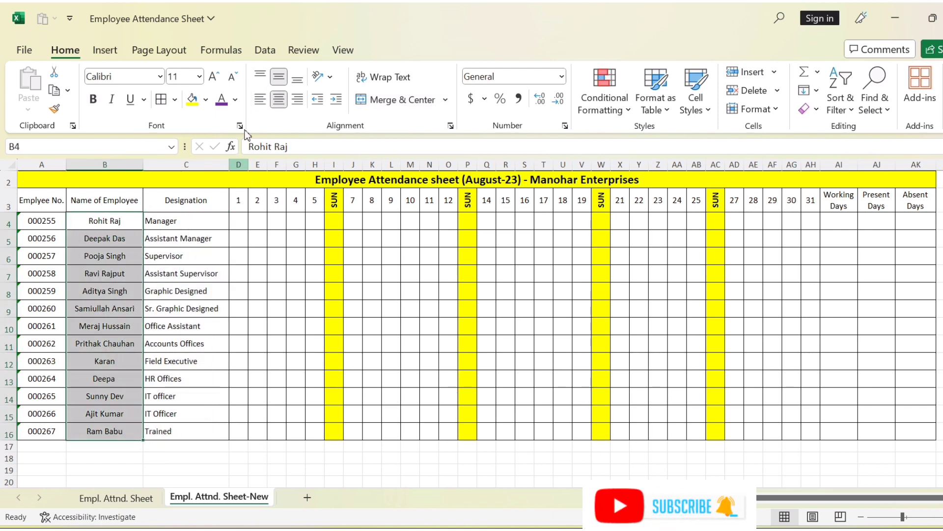
{"action": "left_click", "coordinate": [262, 100]}
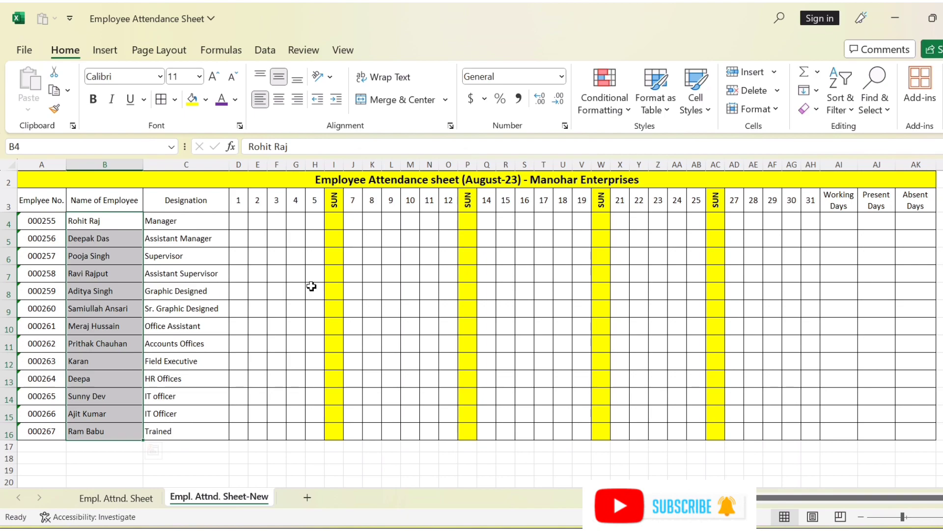
{"action": "left_click", "coordinate": [417, 262]}
{"action": "left_click_drag", "start_coordinate": [42, 200], "coordinate": [915, 200]}
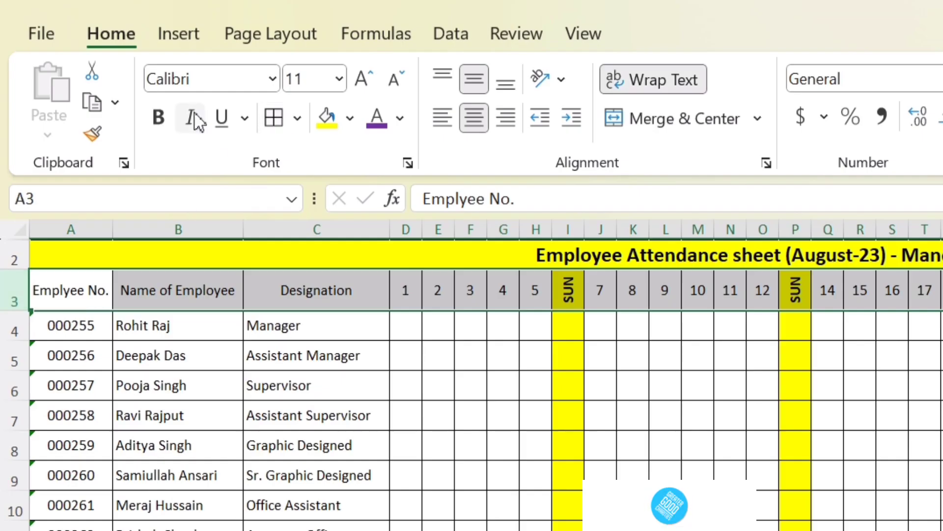
- Bold the row 3 column headings and shade them light purple
{"action": "left_click", "coordinate": [157, 117]}
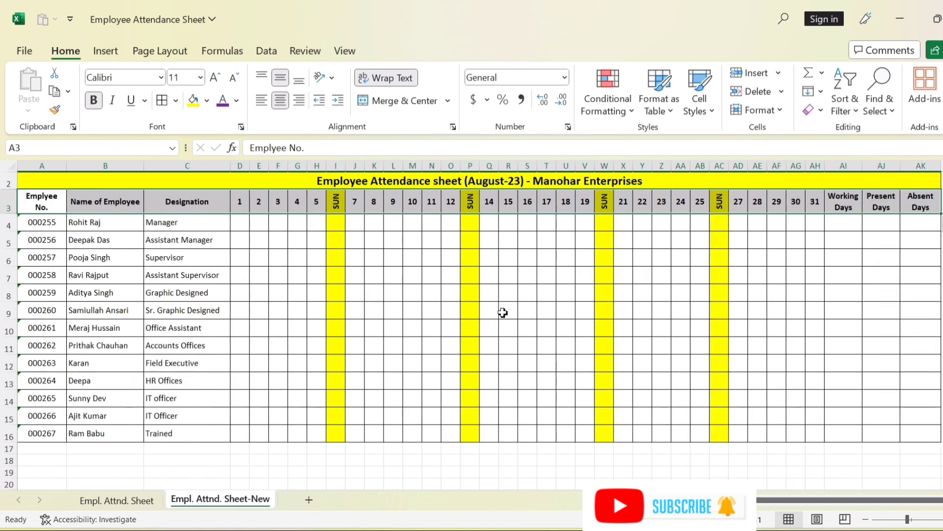
{"action": "left_click", "coordinate": [207, 102]}
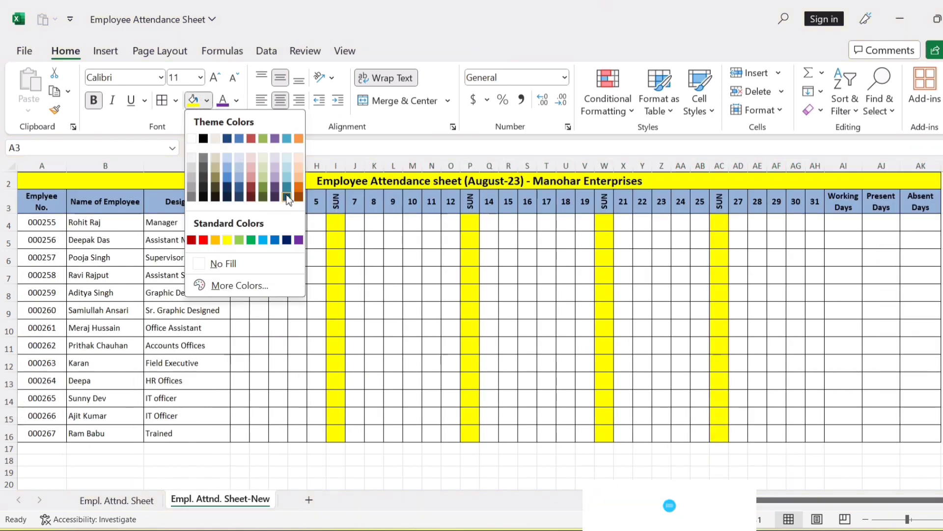
{"action": "left_click", "coordinate": [274, 172]}
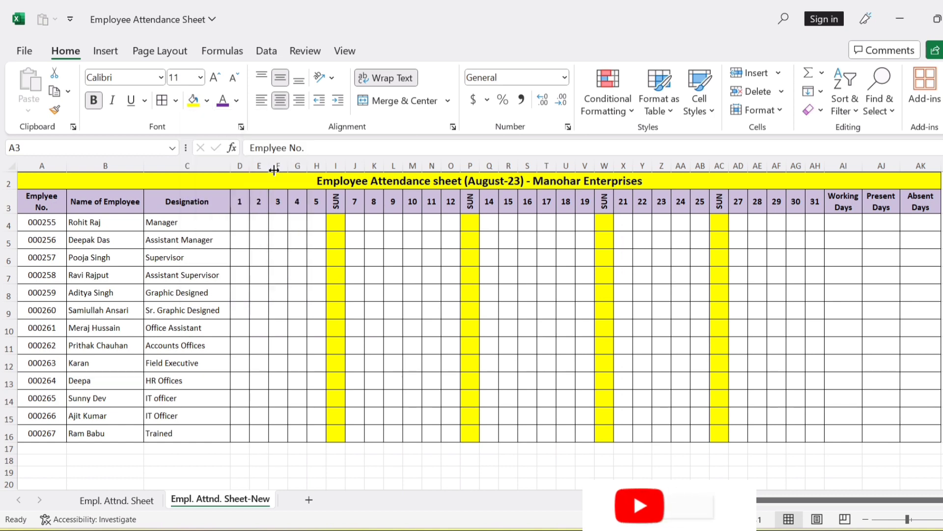
{"action": "left_click", "coordinate": [708, 342]}
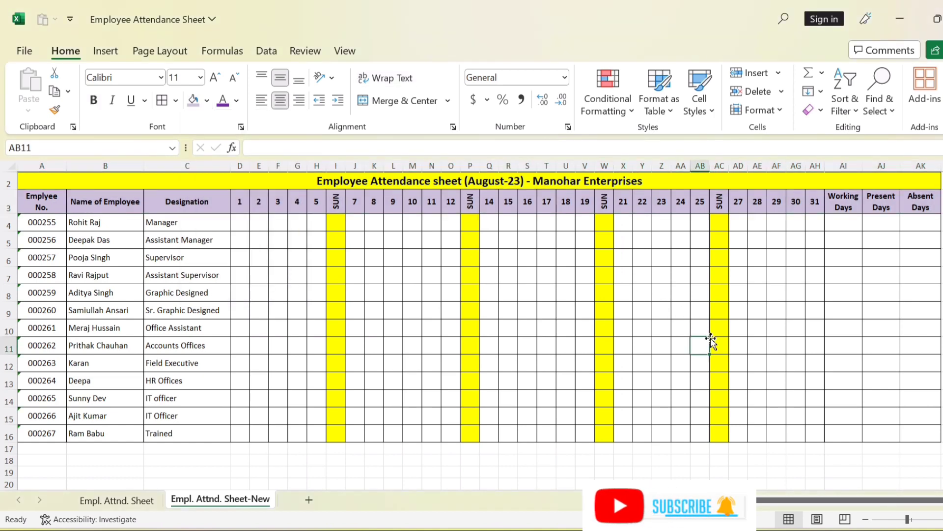
- Enter P in D4, then fill P/A marks for D4:H4 and J4:O4 down to row 16
{"action": "left_click", "coordinate": [243, 224]}
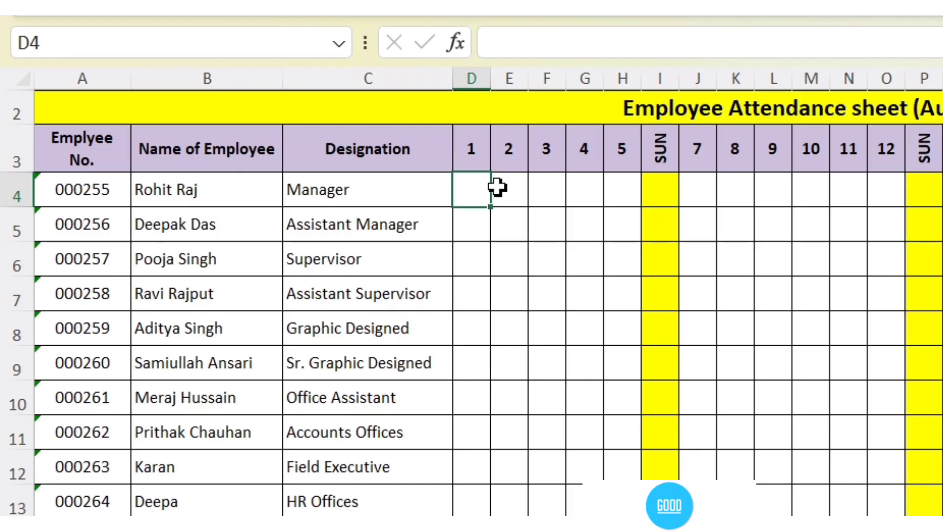
{"action": "type", "text": "P"}
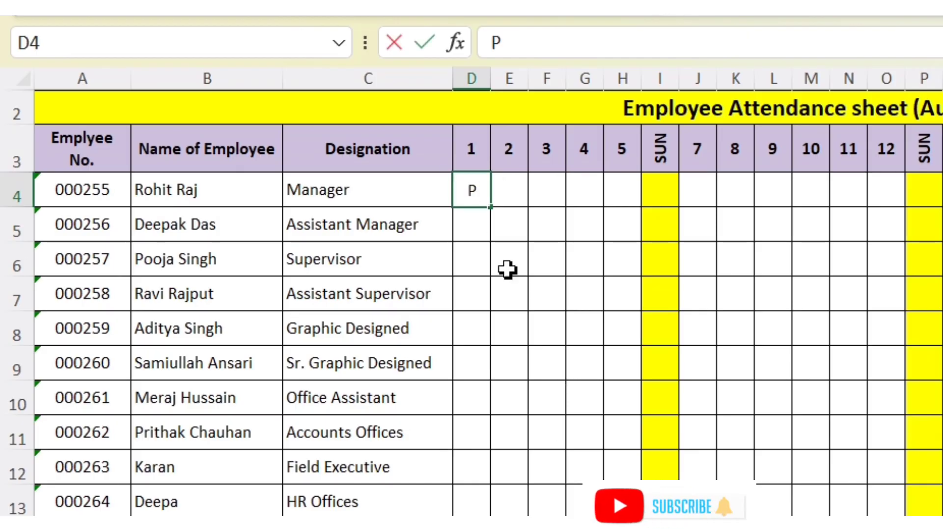
{"action": "left_click", "coordinate": [544, 308]}
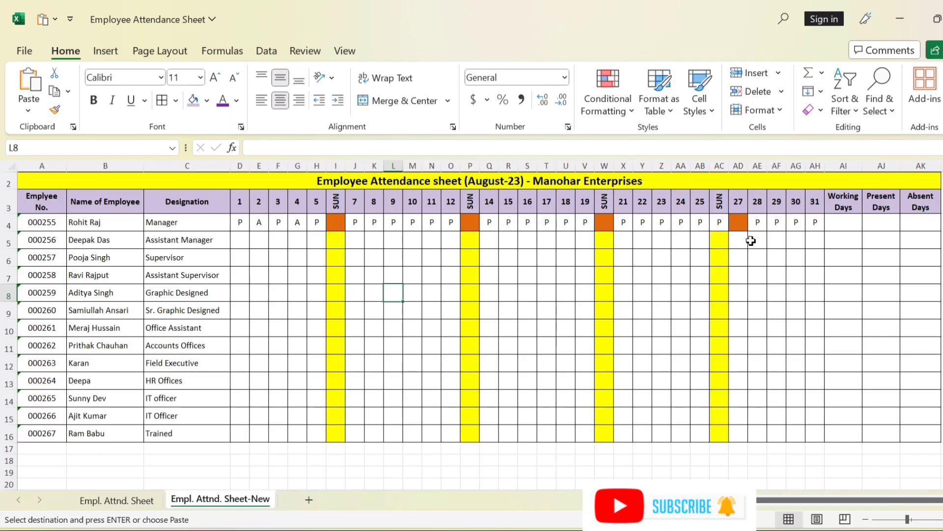
{"action": "mouse_move", "coordinate": [236, 222]}
{"action": "left_mouse_down"}
{"action": "mouse_move", "coordinate": [332, 227]}
{"action": "mouse_move", "coordinate": [314, 452]}
{"action": "mouse_move", "coordinate": [315, 435]}
{"action": "left_mouse_up"}
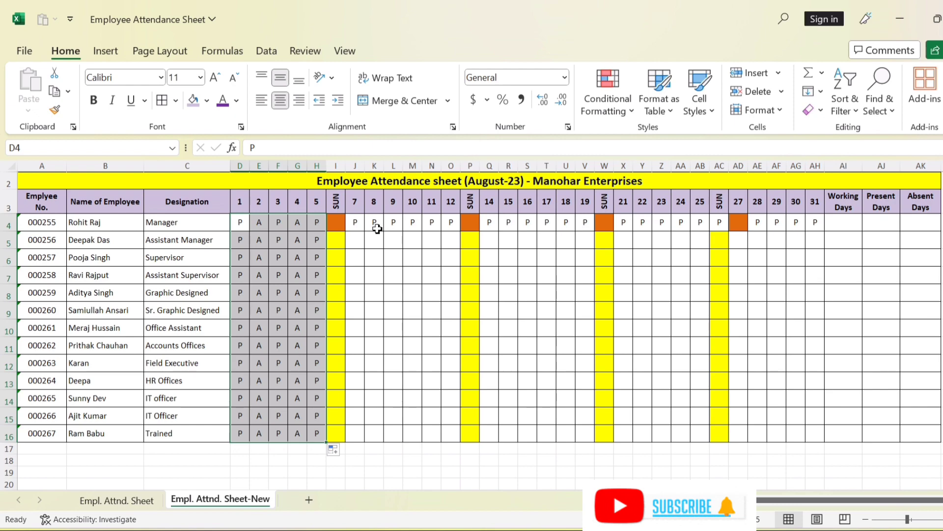
{"action": "left_click_drag", "start_coordinate": [355, 224], "coordinate": [438, 220]}
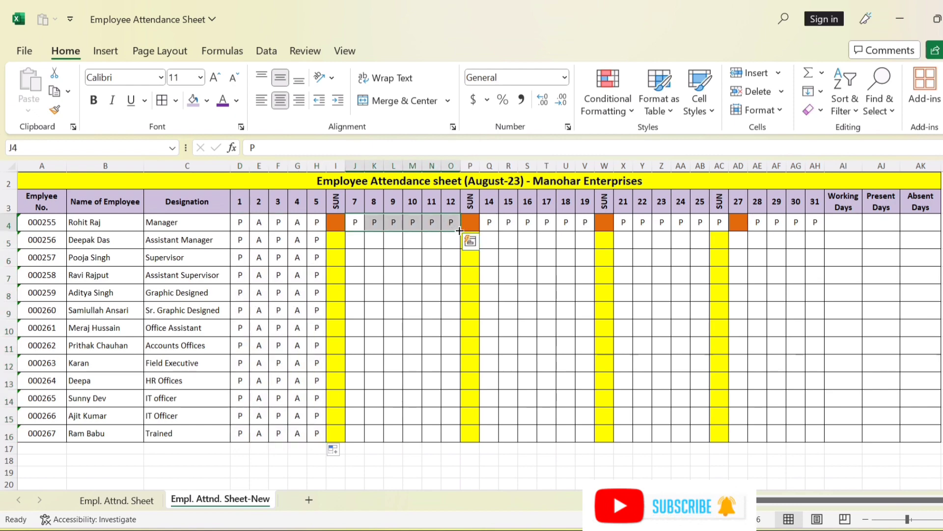
{"action": "double_click", "coordinate": [460, 230]}
{"action": "left_click_drag", "start_coordinate": [338, 200], "coordinate": [338, 433]}
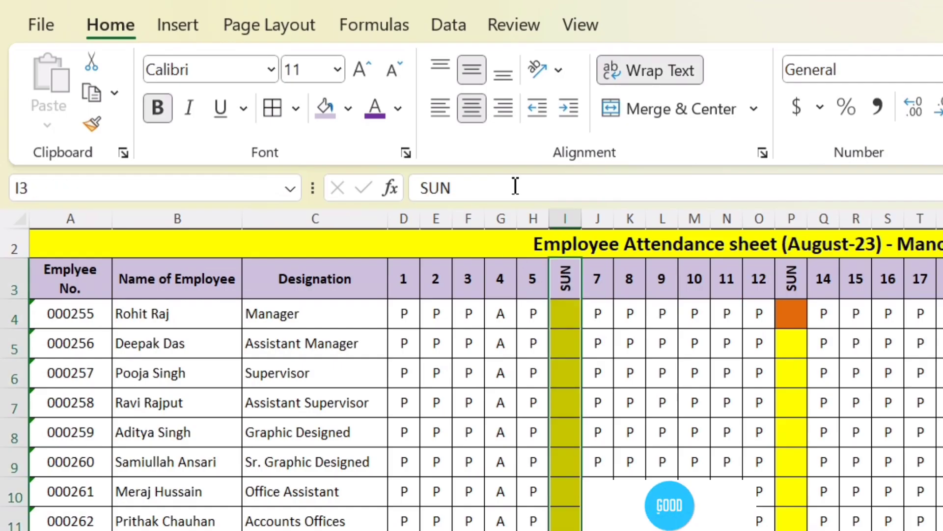
- Shade the SUN columns dark orange and fill P marks into days 28–31
{"action": "left_click", "coordinate": [348, 108]}
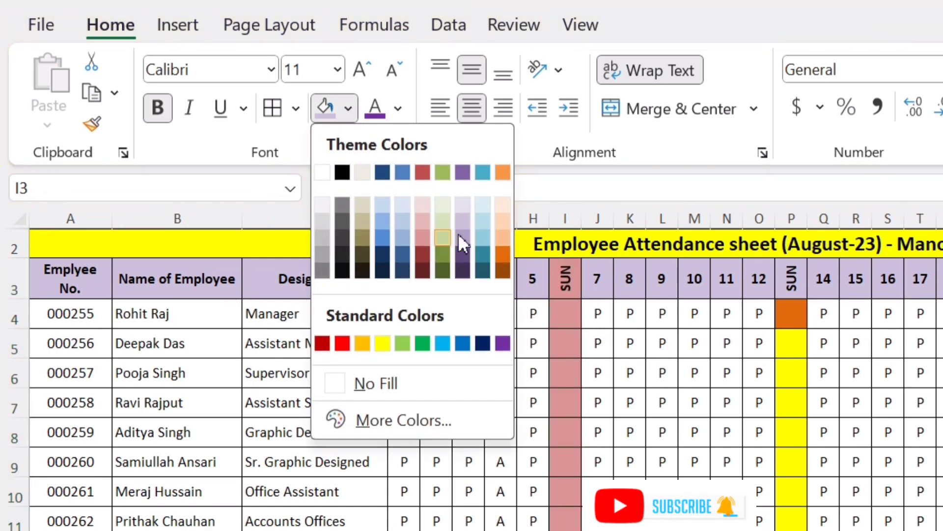
{"action": "left_click", "coordinate": [504, 253]}
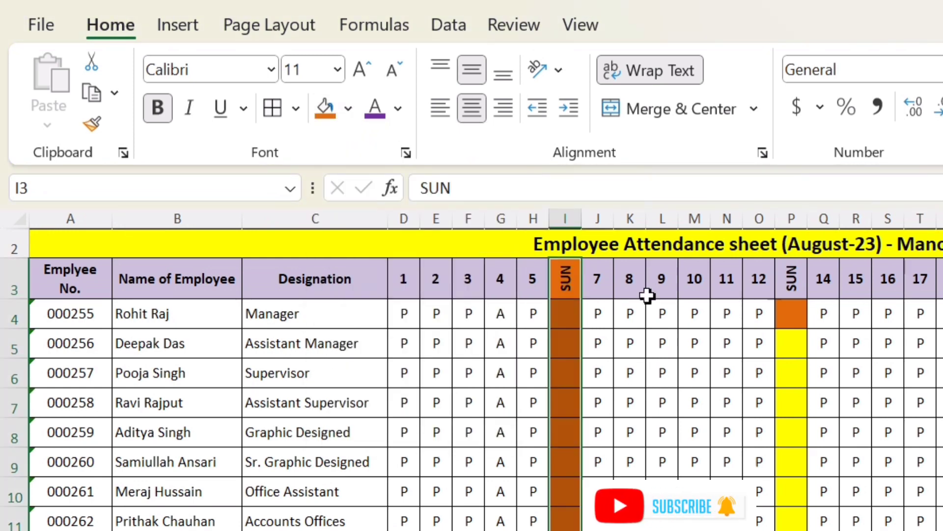
{"action": "left_click_drag", "start_coordinate": [792, 277], "coordinate": [791, 526]}
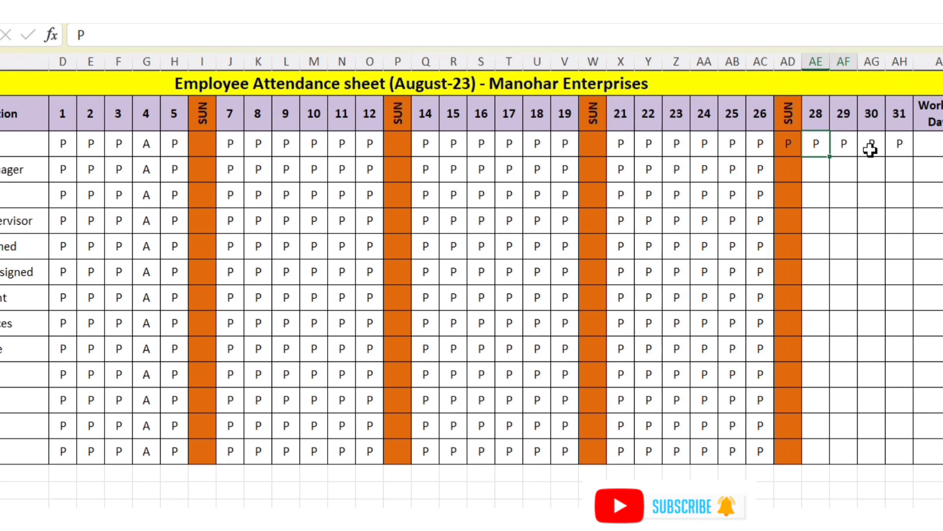
{"action": "mouse_move", "coordinate": [866, 146]}
{"action": "left_mouse_down"}
{"action": "mouse_move", "coordinate": [916, 157]}
{"action": "mouse_move", "coordinate": [891, 462]}
{"action": "left_mouse_up"}
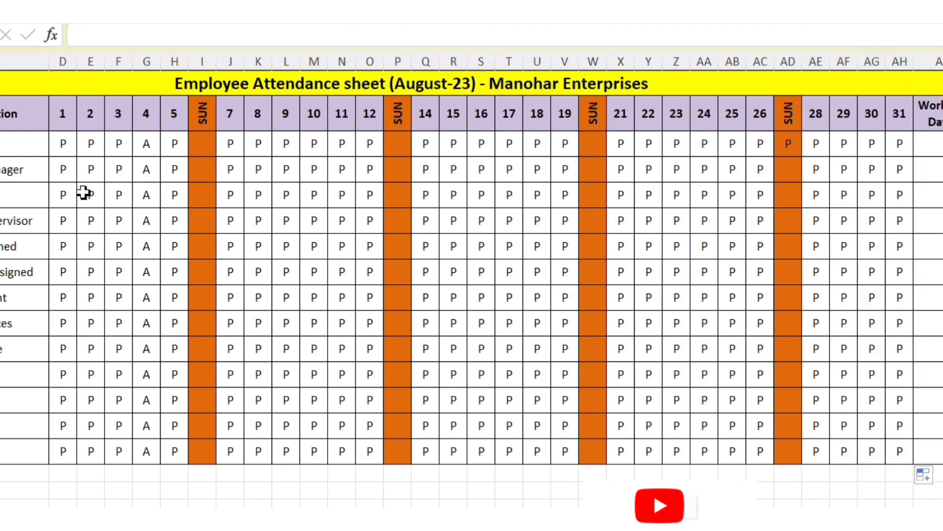
- Replace P with A in several day cells, including day 30, to record absences
{"action": "left_click", "coordinate": [68, 199]}
{"action": "key", "text": "Caps_Lock"}
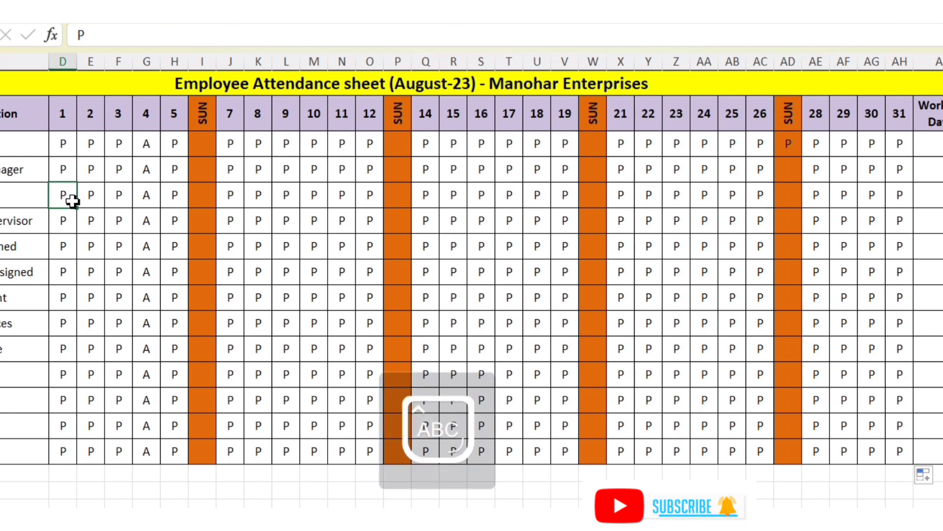
{"action": "type", "text": "A"}
{"action": "left_click", "coordinate": [299, 200]}
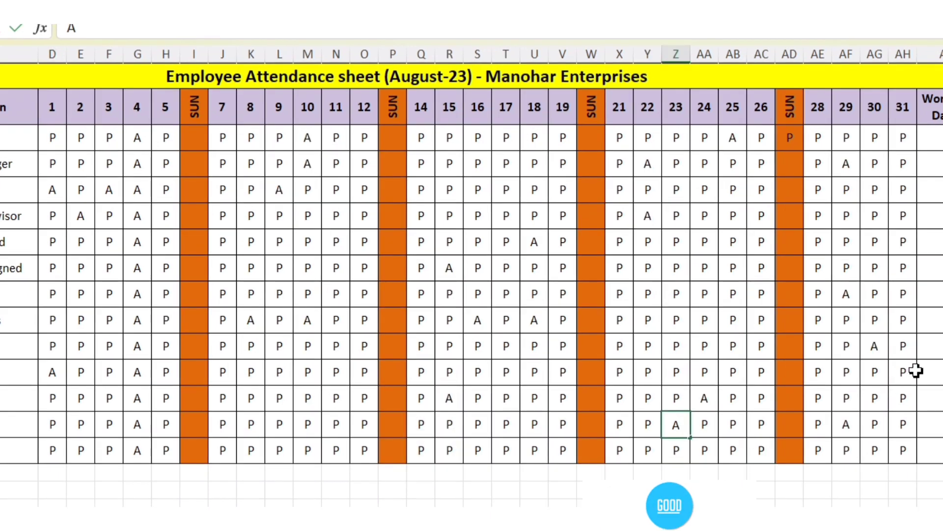
{"action": "type", "text": "A"}
{"action": "left_click", "coordinate": [877, 267]}
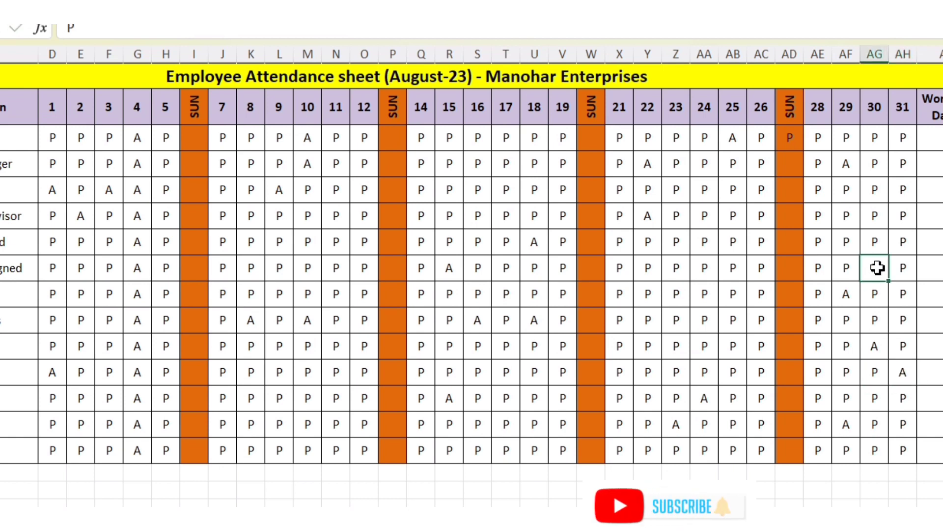
{"action": "type", "text": "A"}
{"action": "left_click", "coordinate": [930, 216]}
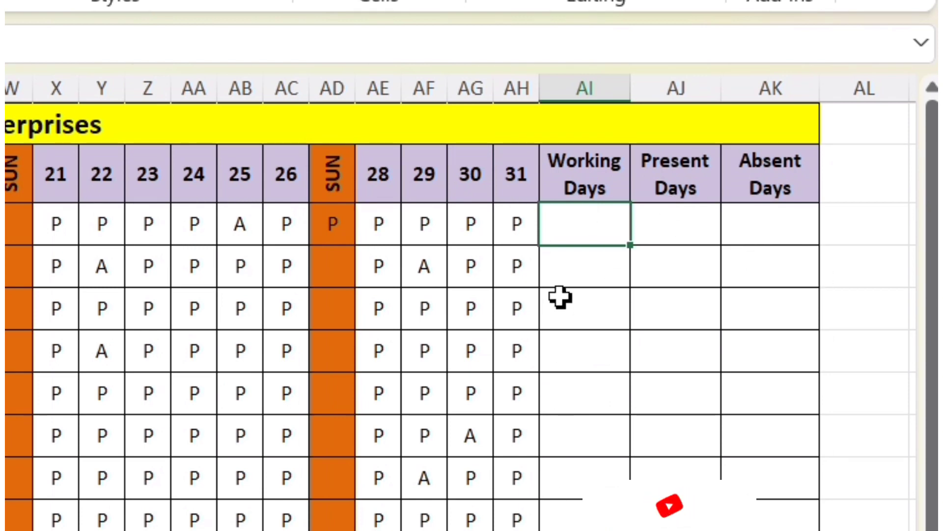
- Enter =COUNTA(D4:AH4) in the first employee's Working Days cell
{"action": "left_click", "coordinate": [678, 234]}
{"action": "left_click", "coordinate": [763, 224]}
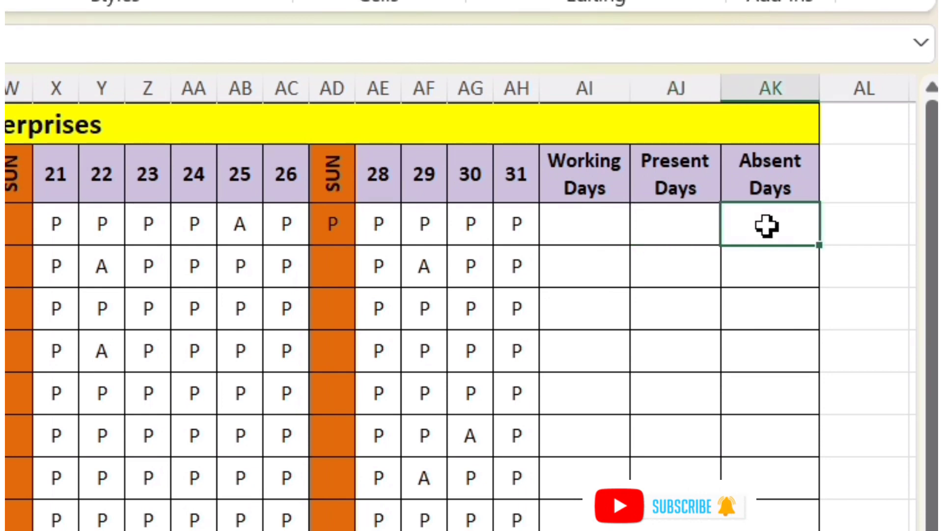
{"action": "left_click", "coordinate": [590, 242]}
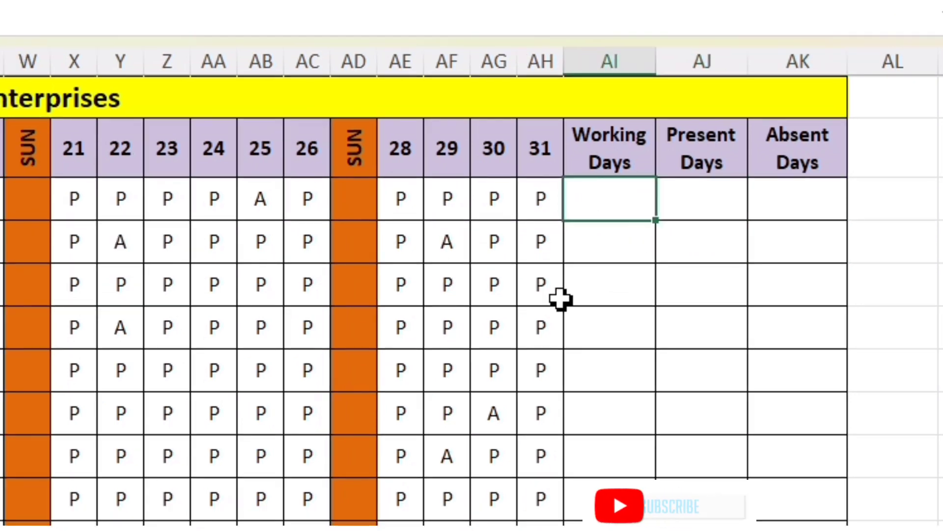
{"action": "type", "text": "="}
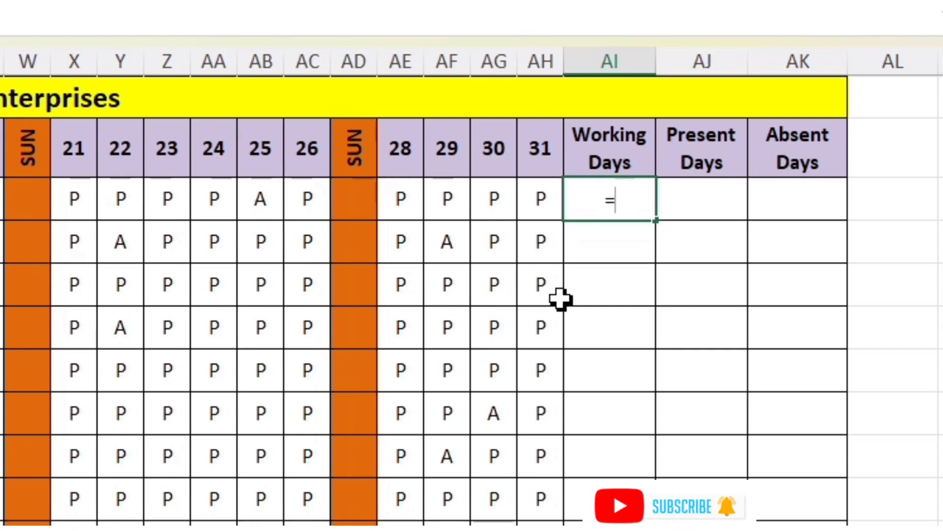
{"action": "type", "text": "COUN"}
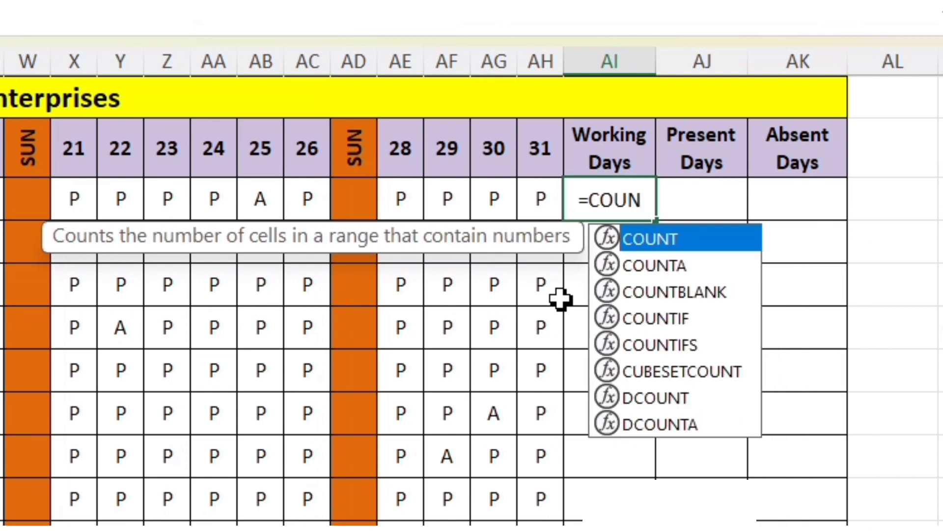
{"action": "type", "text": "TA"}
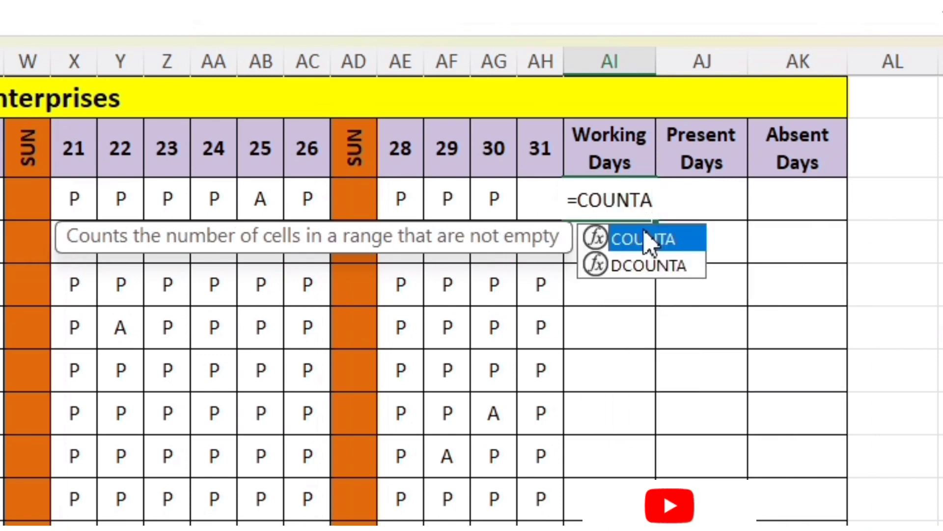
{"action": "double_click", "coordinate": [651, 241]}
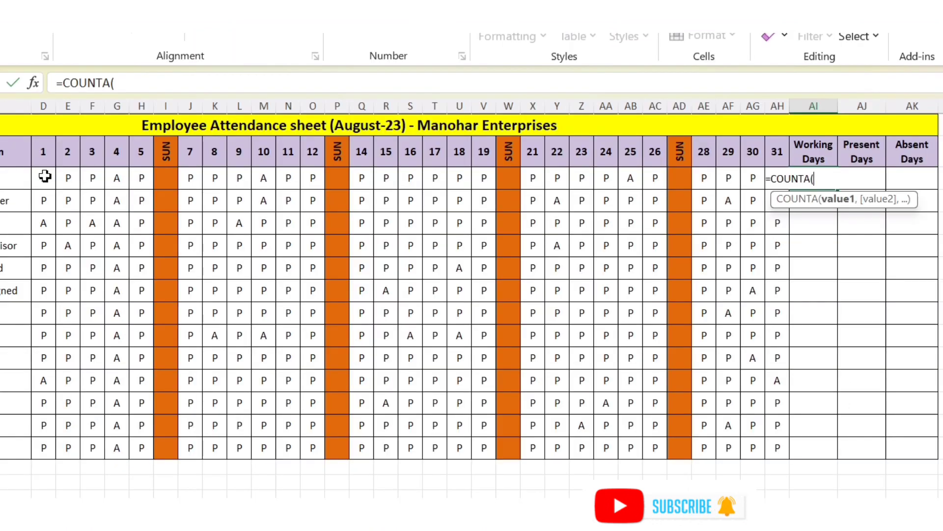
{"action": "left_click", "coordinate": [44, 176]}
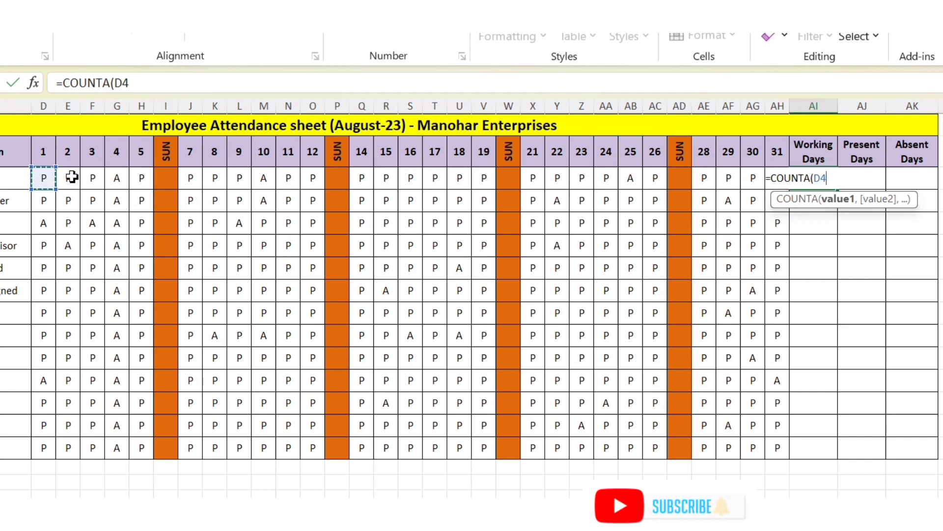
{"action": "left_click_drag", "start_coordinate": [72, 177], "coordinate": [779, 180]}
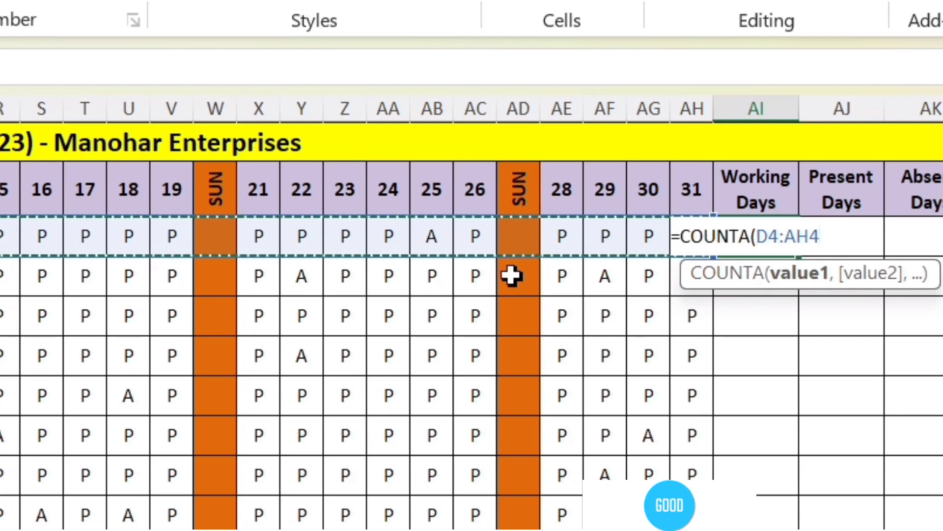
{"action": "type", "text": ")"}
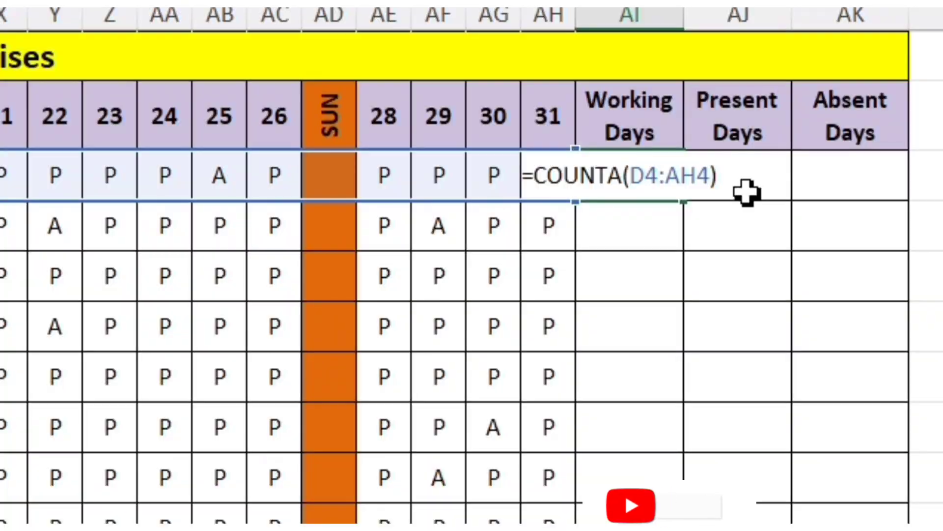
{"action": "key", "text": "Return"}
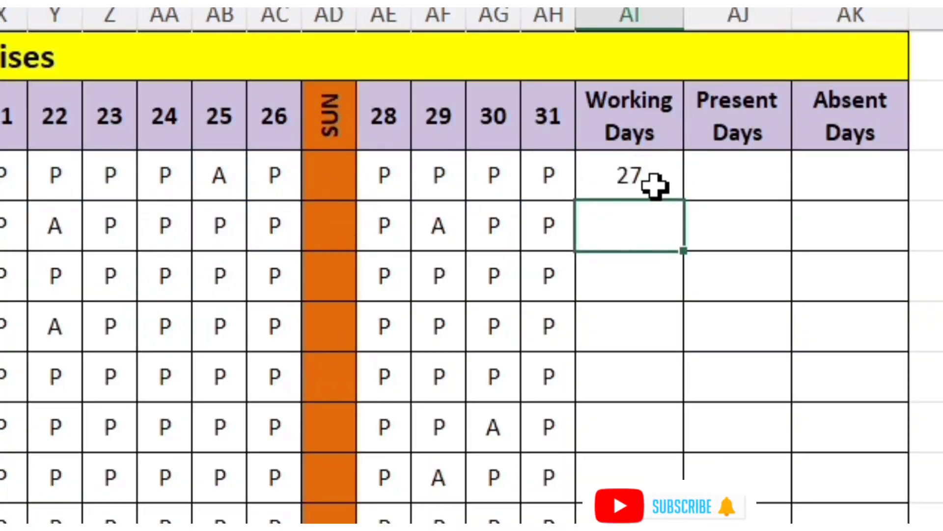
- Copy the Working Days formula down to every employee, giving 27 each
{"action": "left_click", "coordinate": [655, 185]}
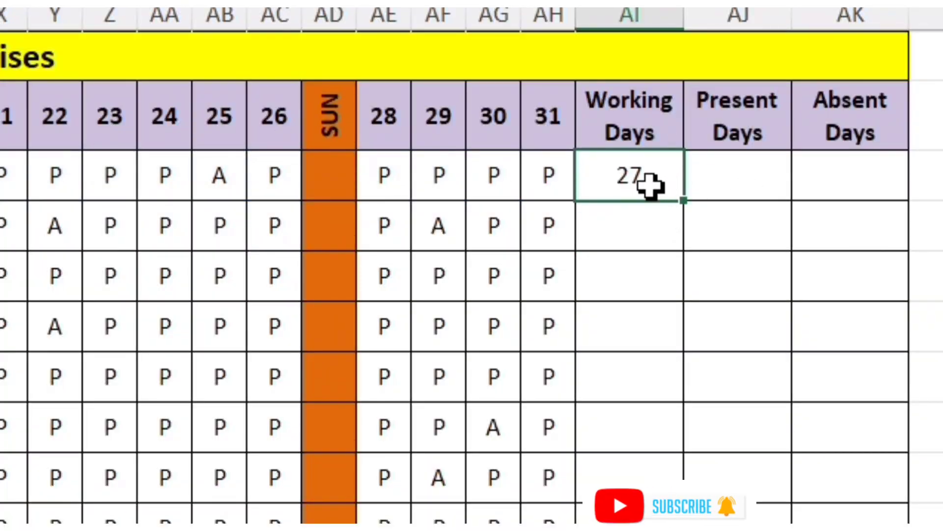
{"action": "double_click", "coordinate": [684, 200]}
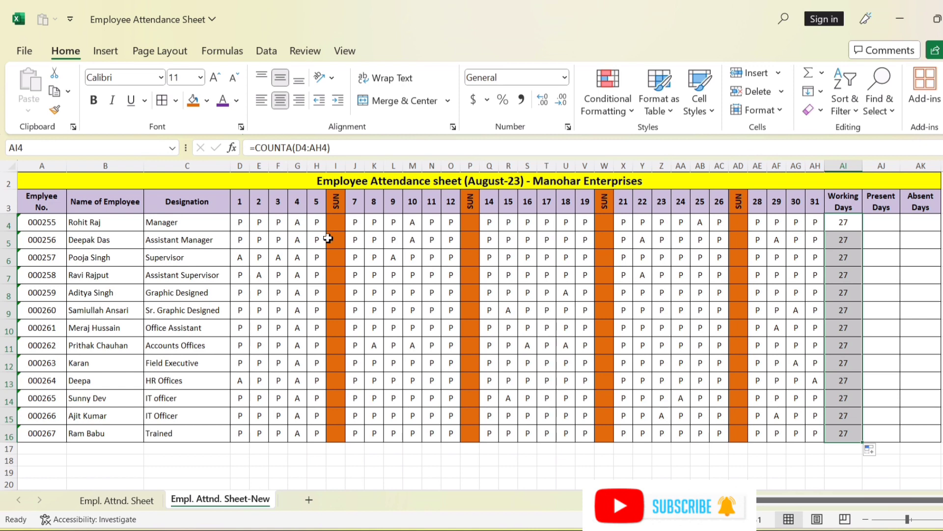
{"action": "left_click", "coordinate": [882, 222]}
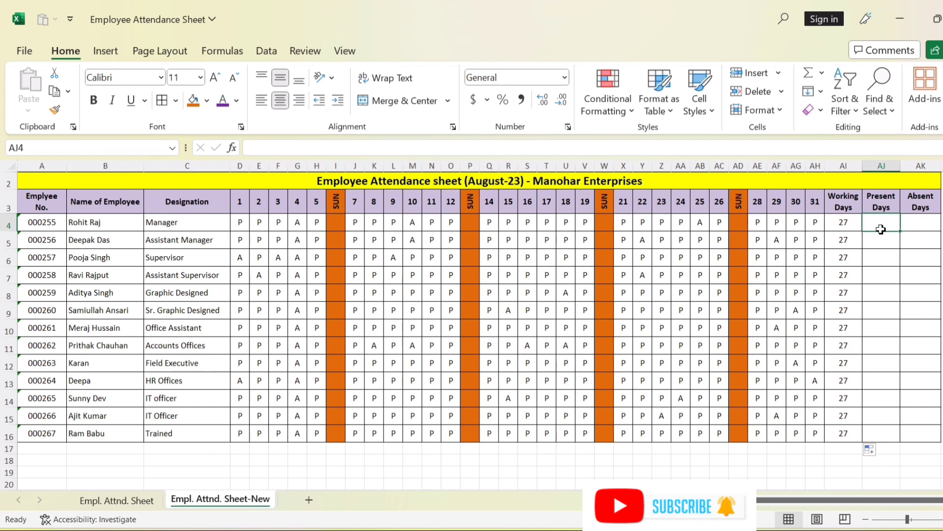
- Enter =COUNTIF(D4:AH4,"P") in the first Present Days cell, AJ4
{"action": "type", "text": "=C"}
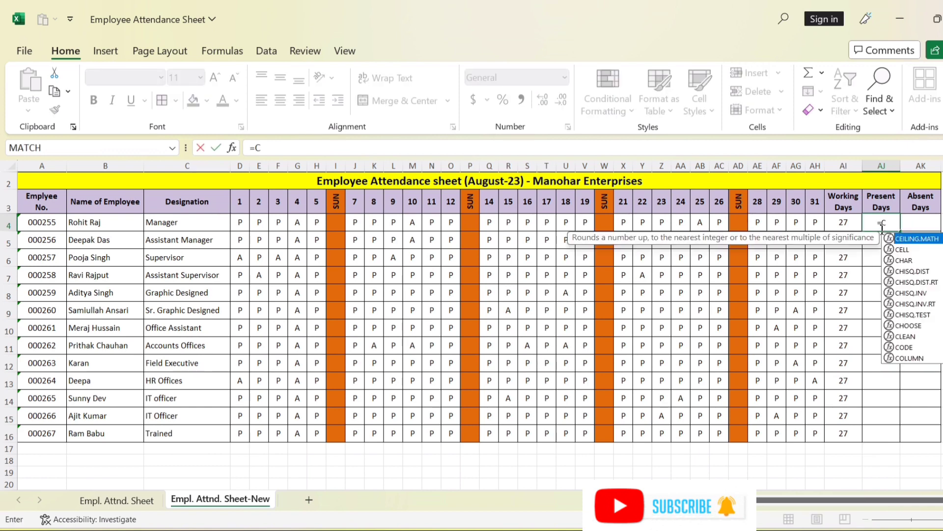
{"action": "type", "text": "OUNT"}
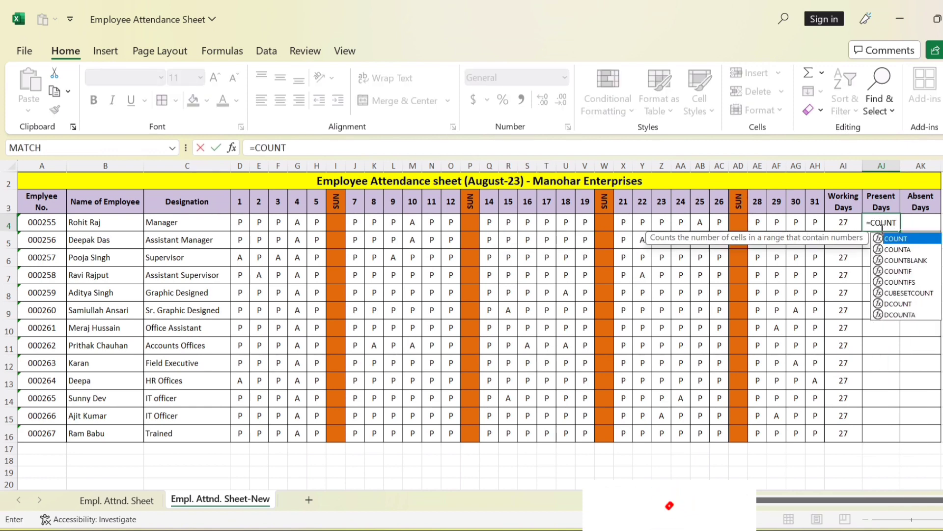
{"action": "key", "text": "BackSpace"}
{"action": "key", "text": "BackSpace"}
{"action": "key", "text": "BackSpace"}
{"action": "type", "text": "C"}
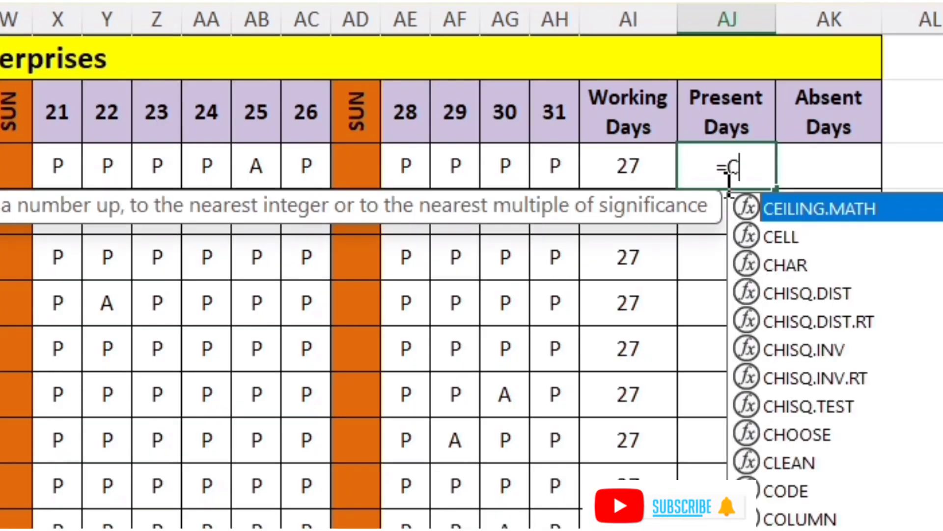
{"action": "type", "text": "OUNT"}
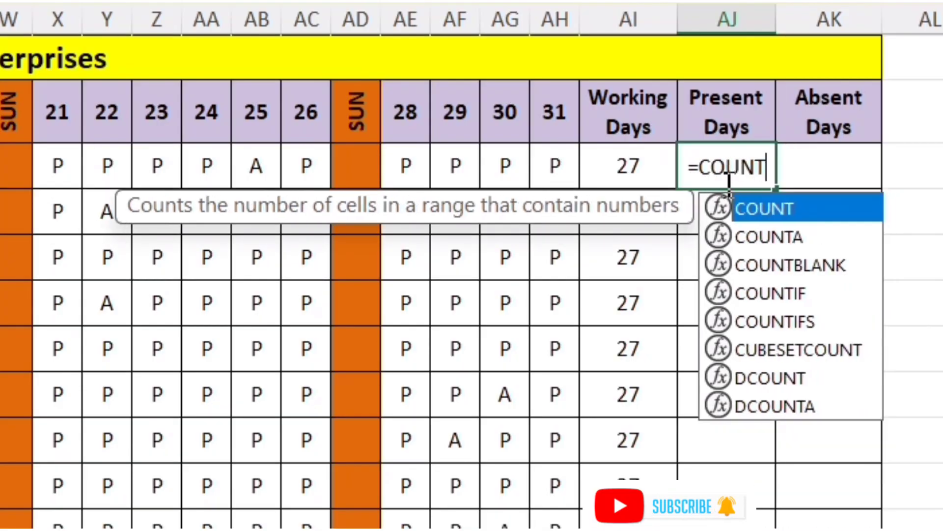
{"action": "type", "text": "IF"}
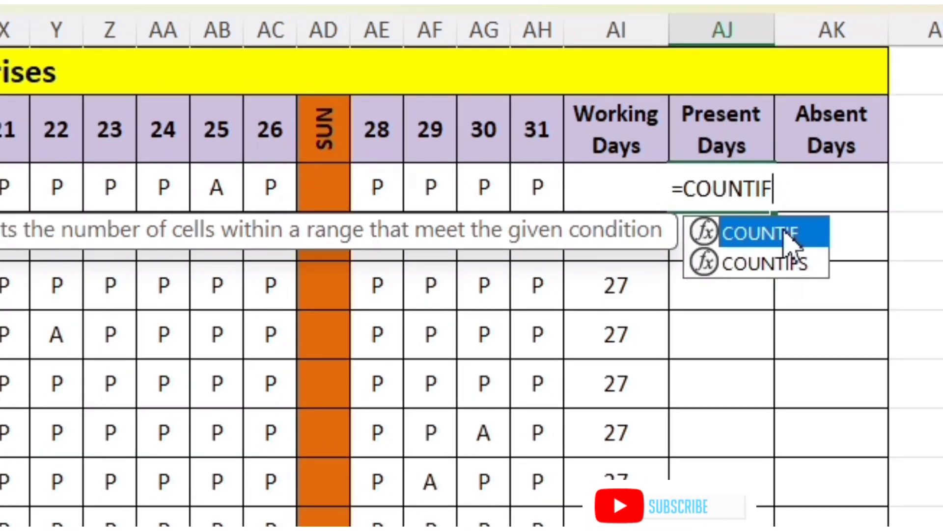
{"action": "double_click", "coordinate": [787, 210]}
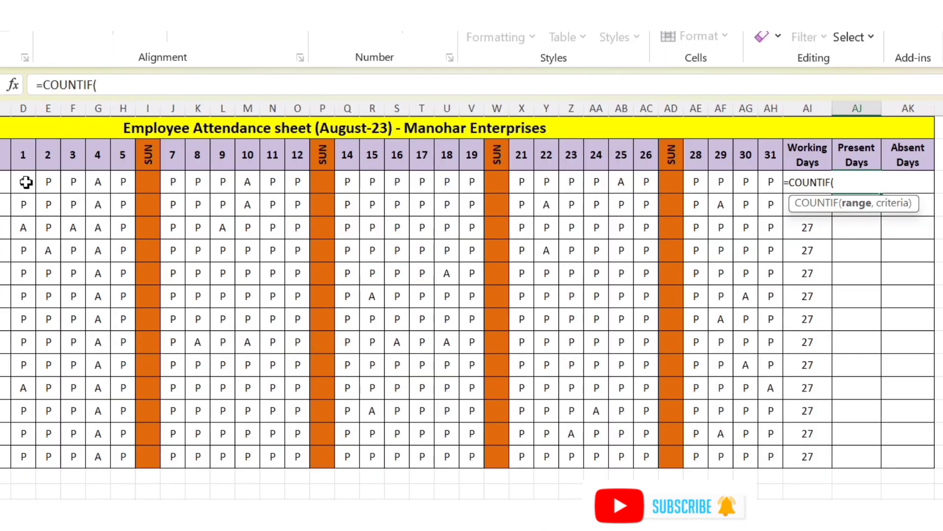
{"action": "left_click", "coordinate": [26, 182]}
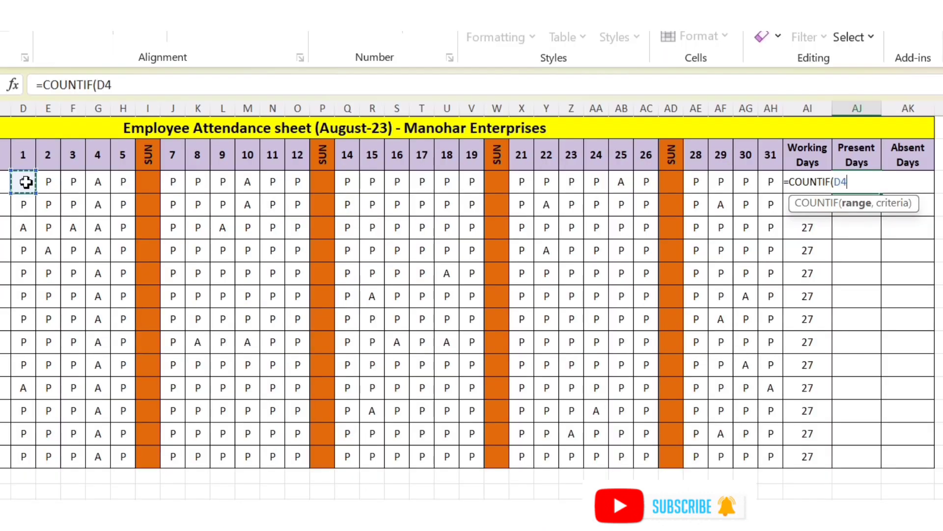
{"action": "left_click_drag", "start_coordinate": [26, 183], "coordinate": [770, 182]}
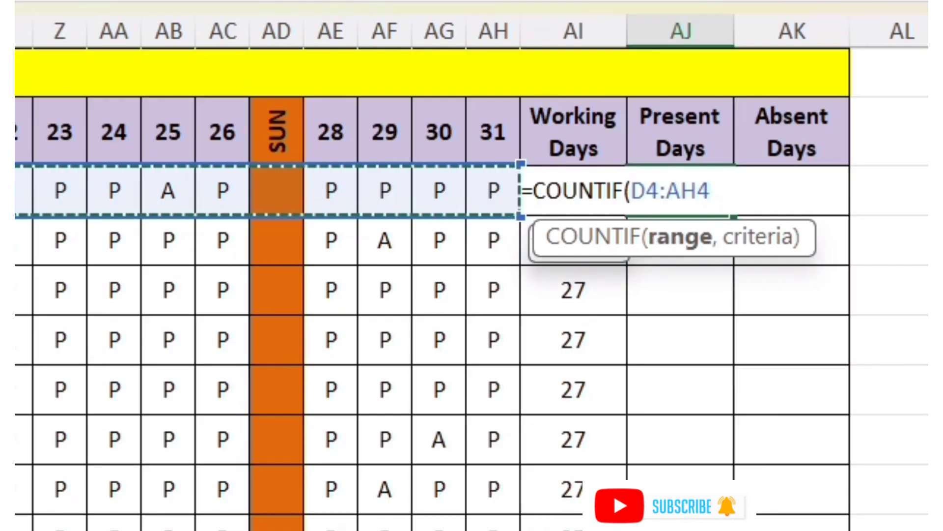
{"action": "type", "text": ","}
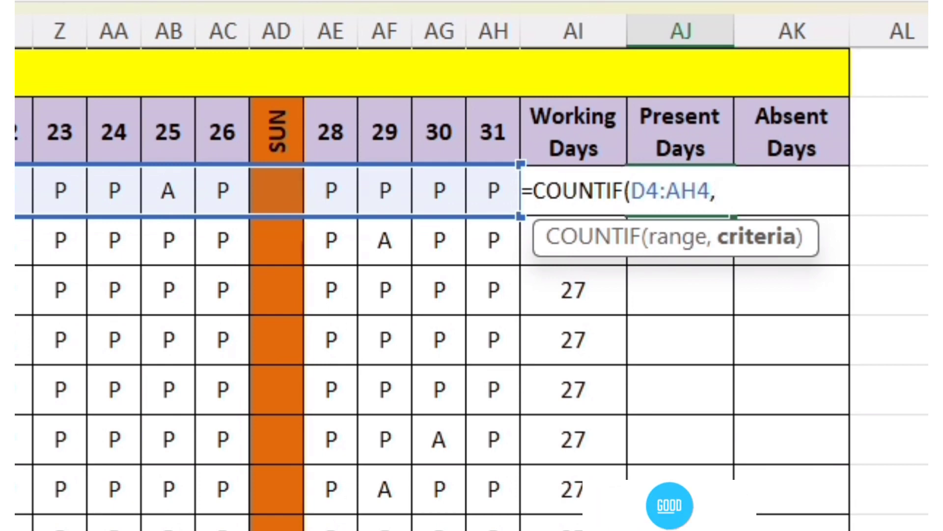
{"action": "type", "text": "\"p"}
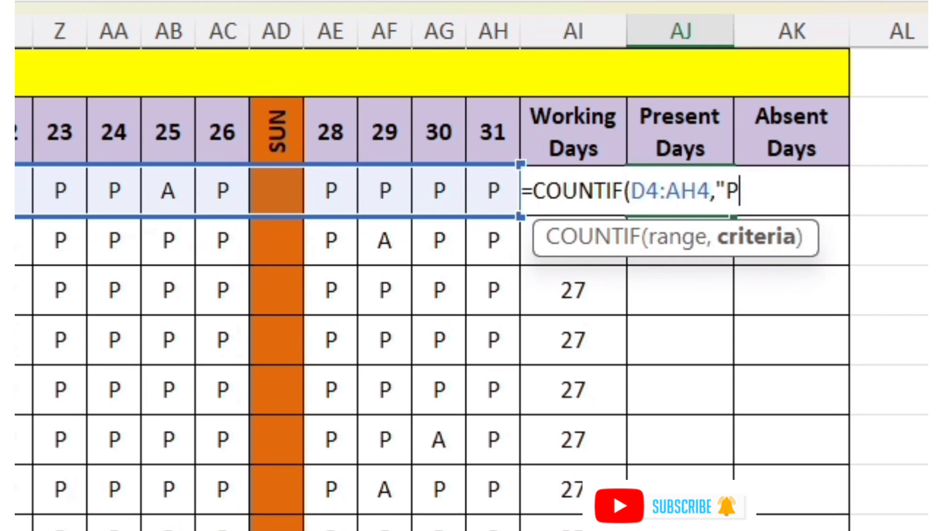
{"action": "type", "text": "\""}
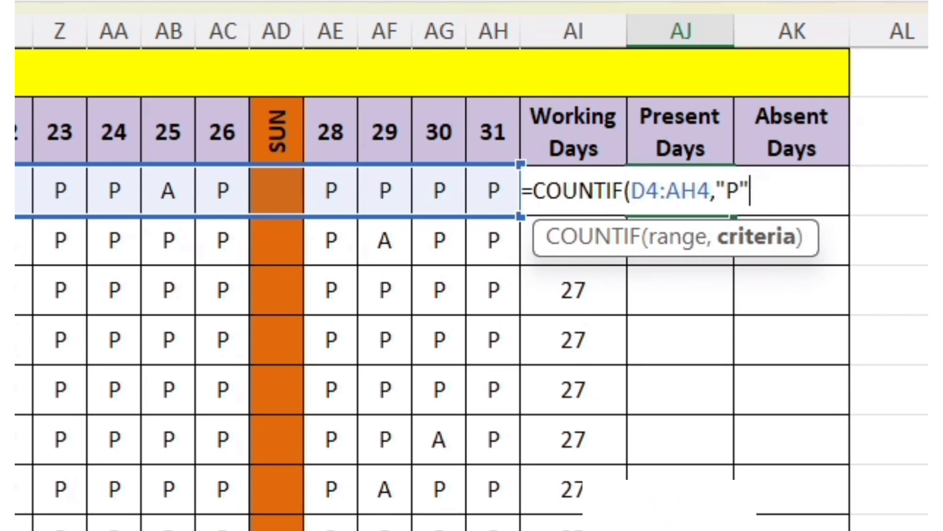
{"action": "type", "text": ")"}
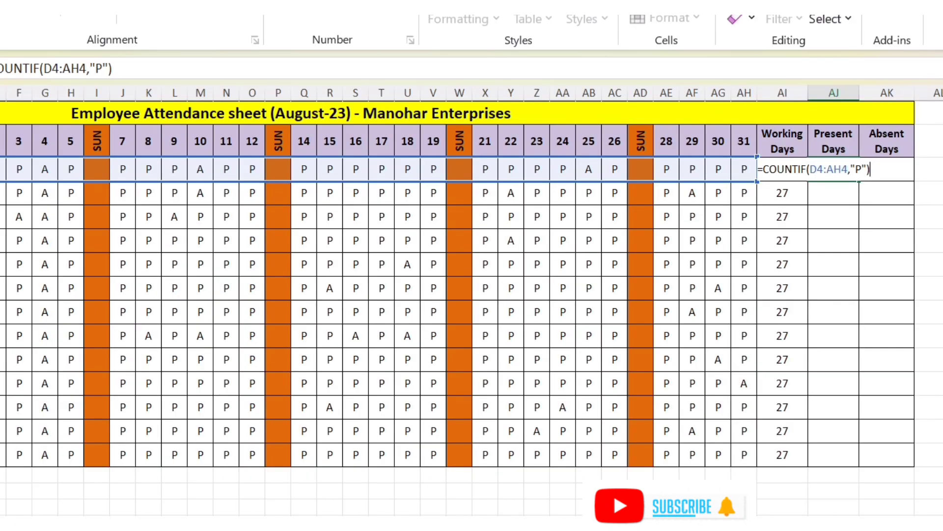
{"action": "key", "text": "Return"}
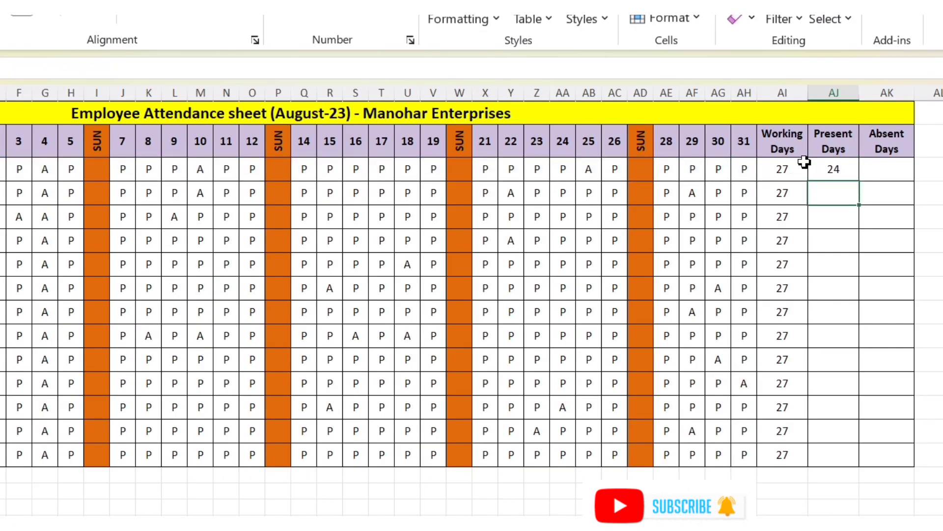
- Copy the Present Days formula down to AJ16 for every employee
{"action": "left_click", "coordinate": [823, 164]}
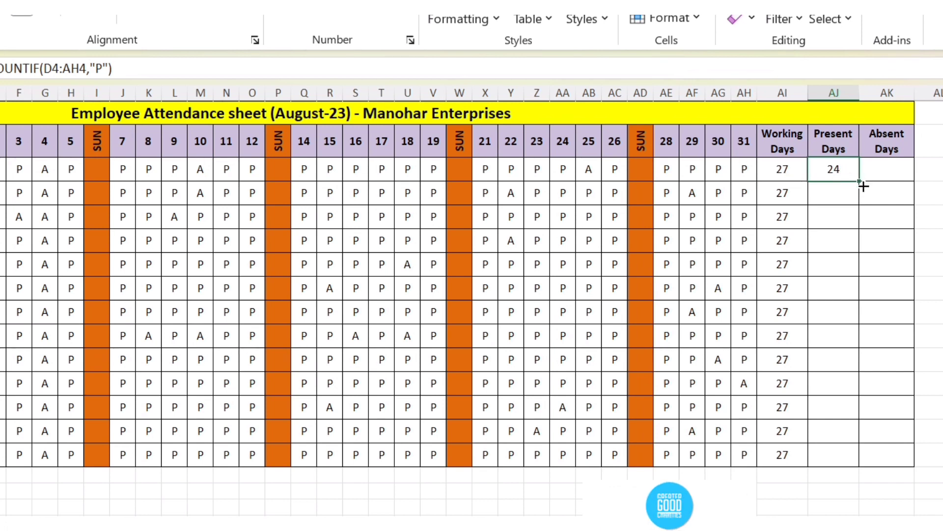
{"action": "left_click_drag", "start_coordinate": [864, 186], "coordinate": [872, 460]}
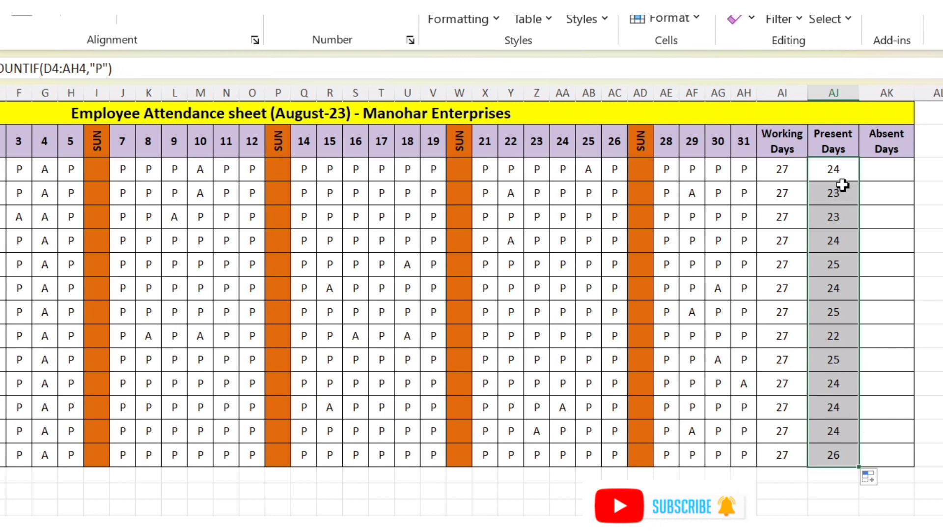
{"action": "left_click", "coordinate": [843, 187]}
{"action": "left_click", "coordinate": [891, 173]}
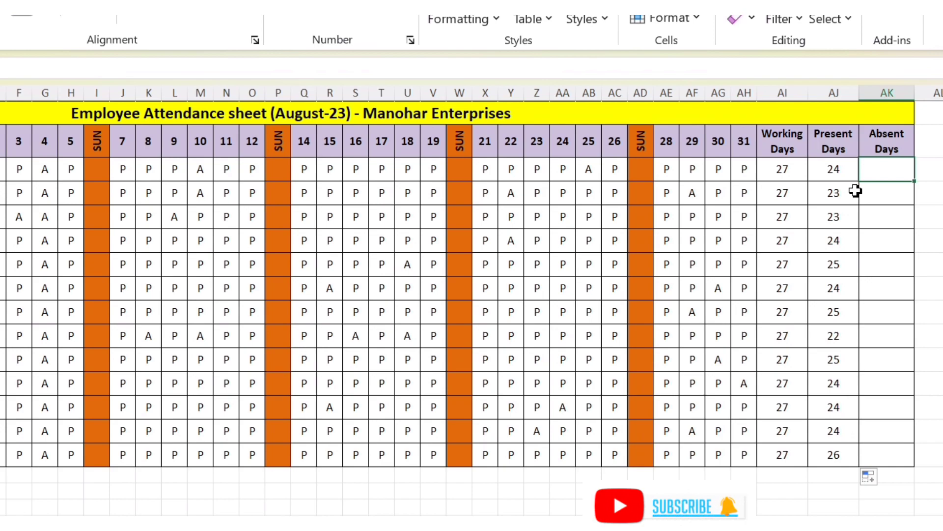
- Enter =COUNTIF(D4:AH4,"A") in the first Absent Days cell, AK4
{"action": "left_click", "coordinate": [852, 174]}
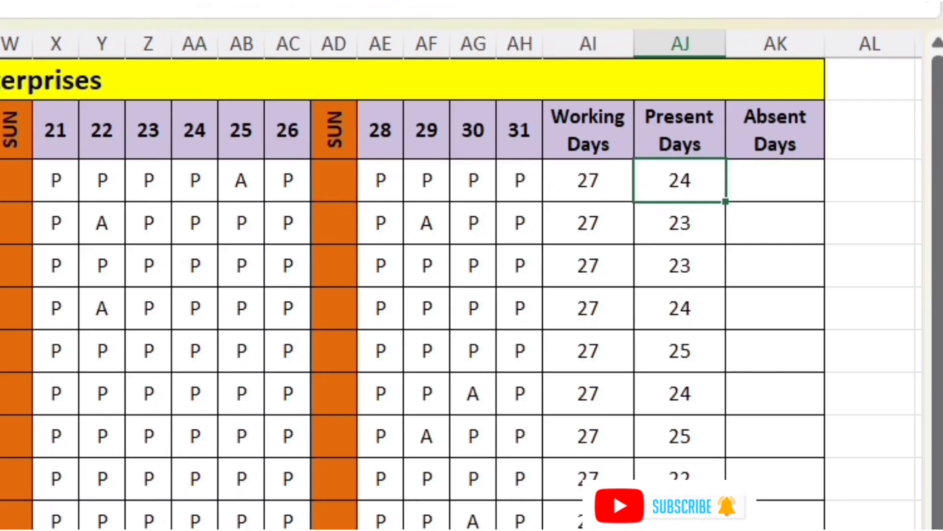
{"action": "left_click", "coordinate": [770, 190]}
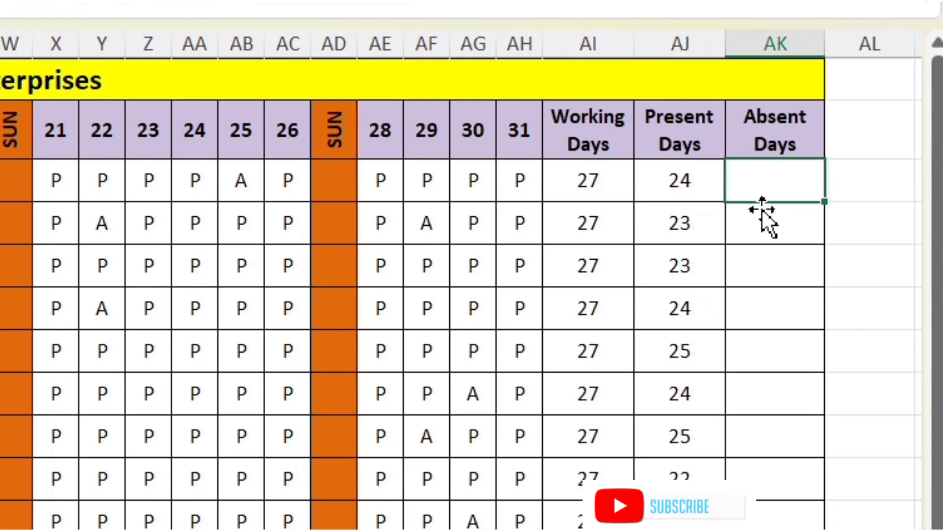
{"action": "type", "text": "=C"}
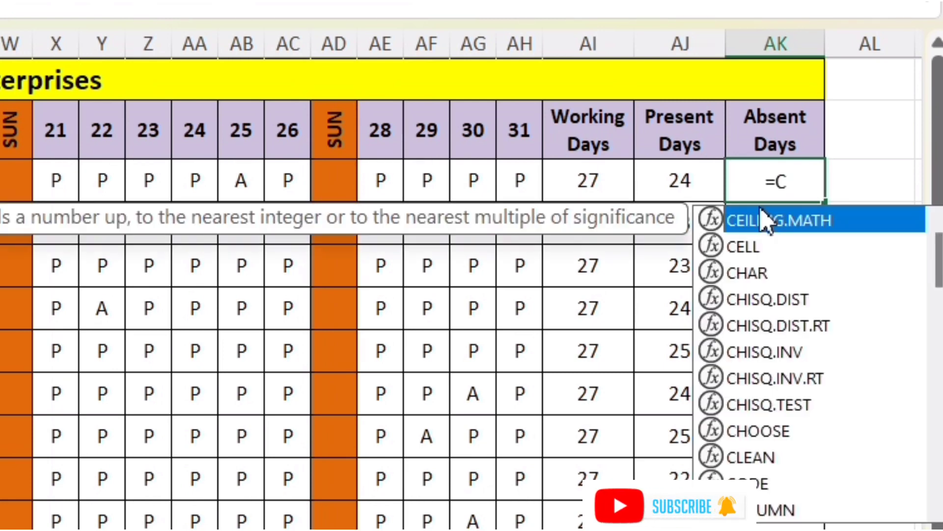
{"action": "type", "text": "OUNT"}
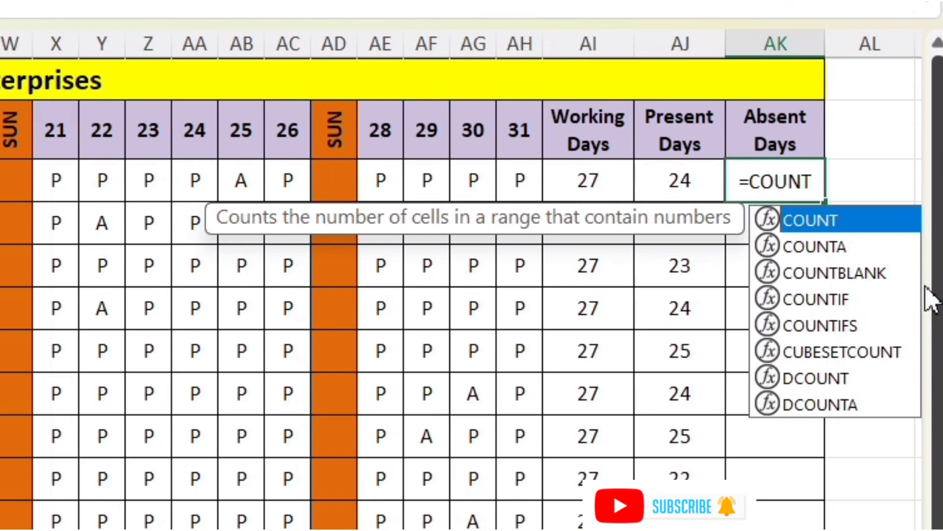
{"action": "double_click", "coordinate": [826, 299]}
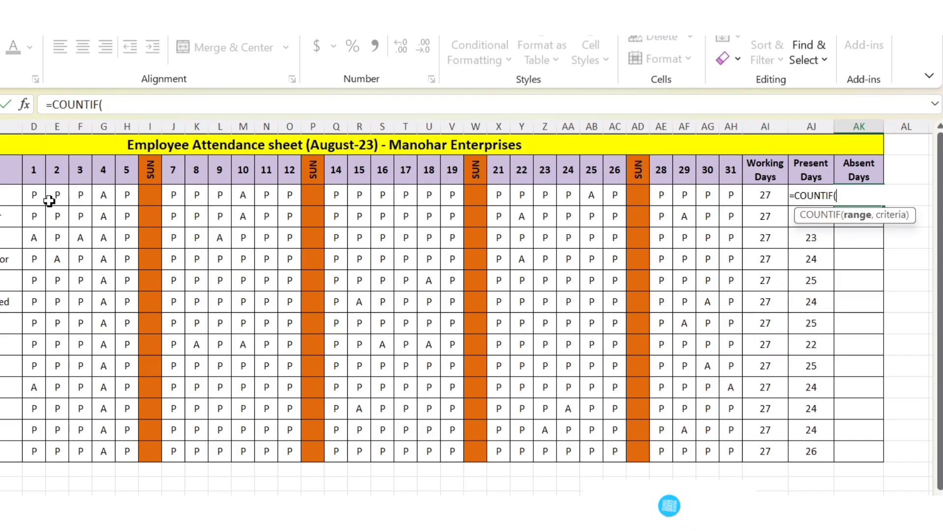
{"action": "left_click", "coordinate": [34, 196]}
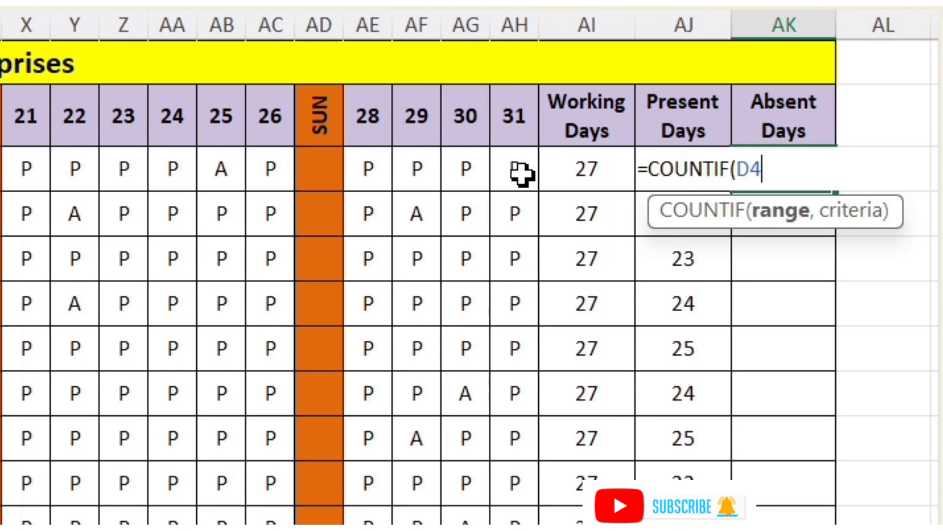
{"action": "left_click", "coordinate": [734, 197], "text": "shift"}
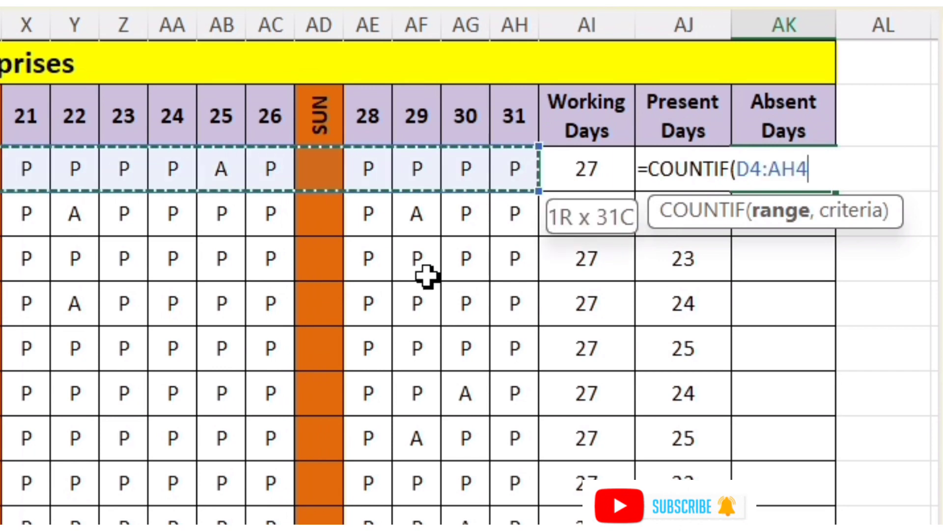
{"action": "type", "text": ",\""}
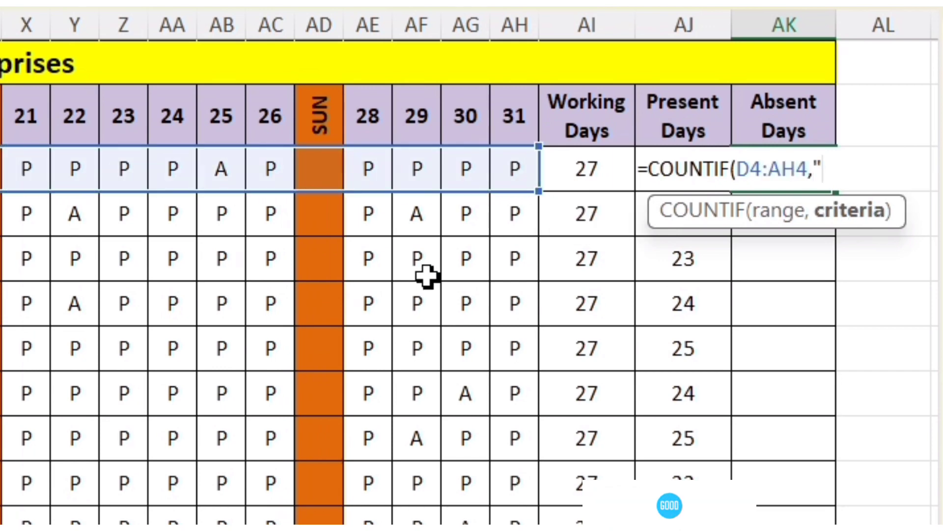
{"action": "type", "text": "A\""}
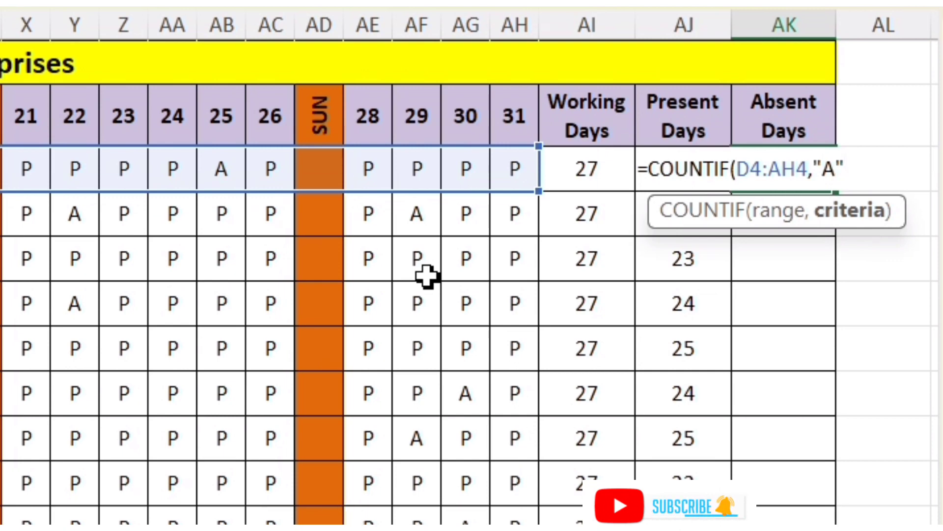
{"action": "type", "text": ")"}
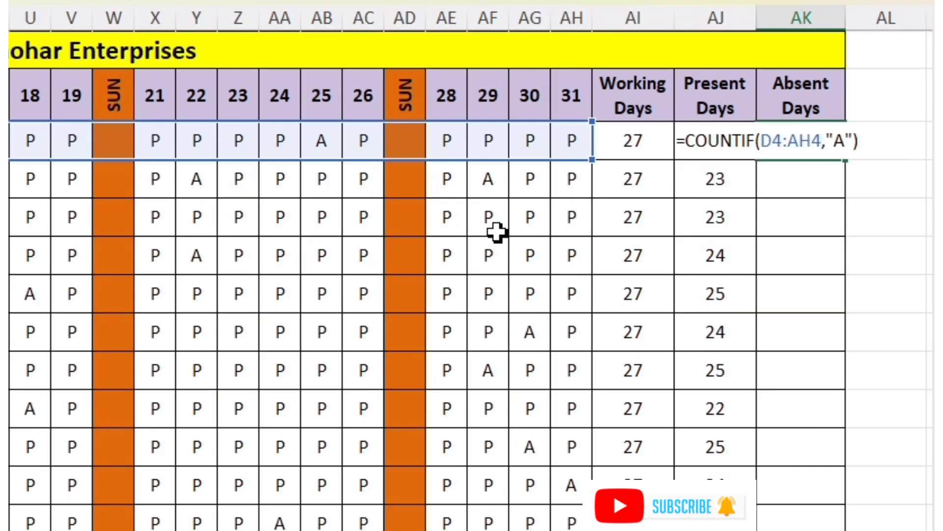
{"action": "key", "text": "Return"}
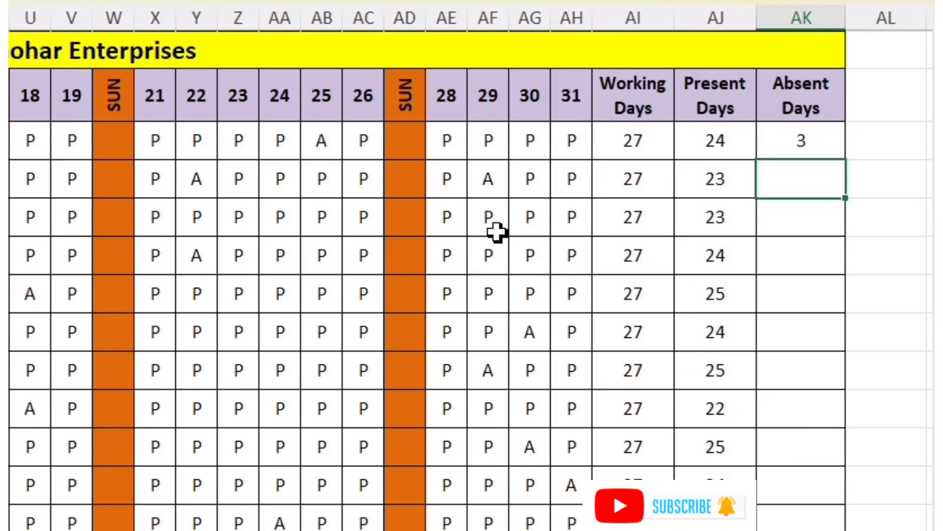
- Copy the Absent Days formula down to AK16, showing totals from 2 to 5
{"action": "left_click", "coordinate": [784, 140]}
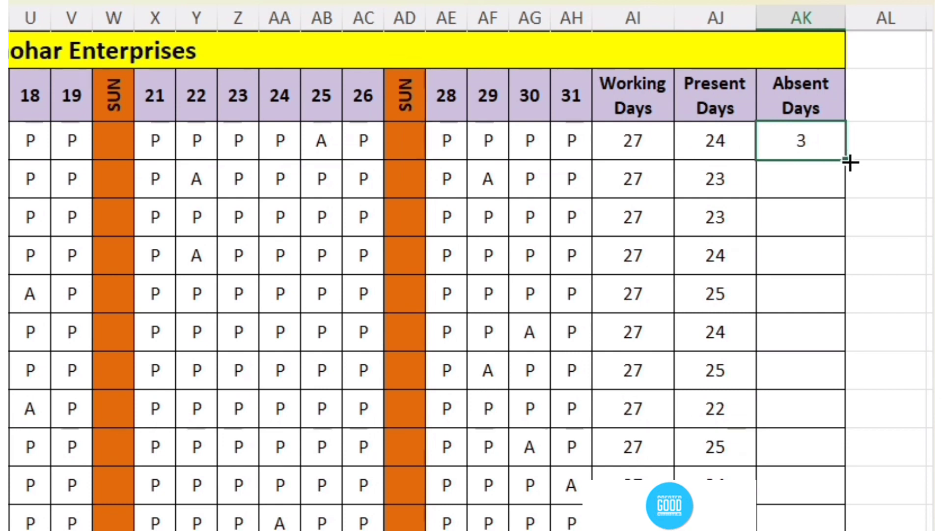
{"action": "left_click_drag", "start_coordinate": [846, 160], "coordinate": [851, 526]}
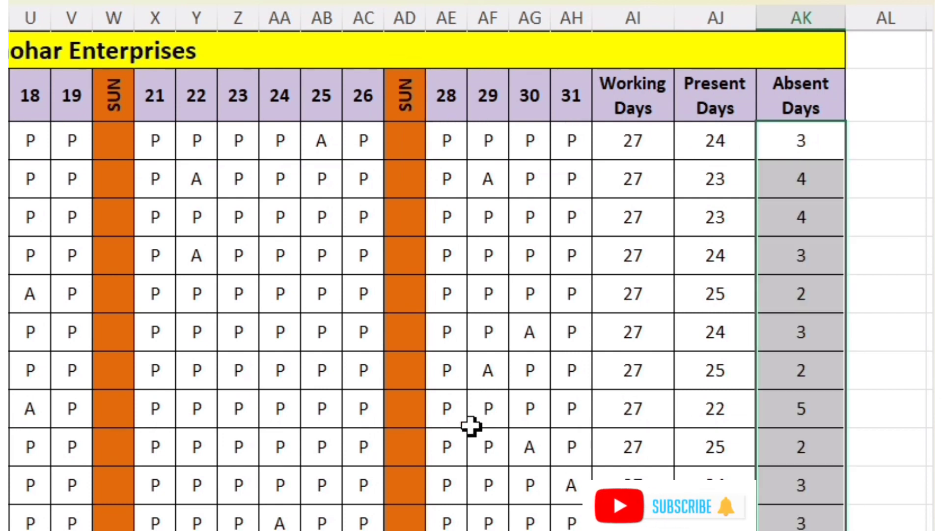
{"action": "left_click", "coordinate": [701, 447]}
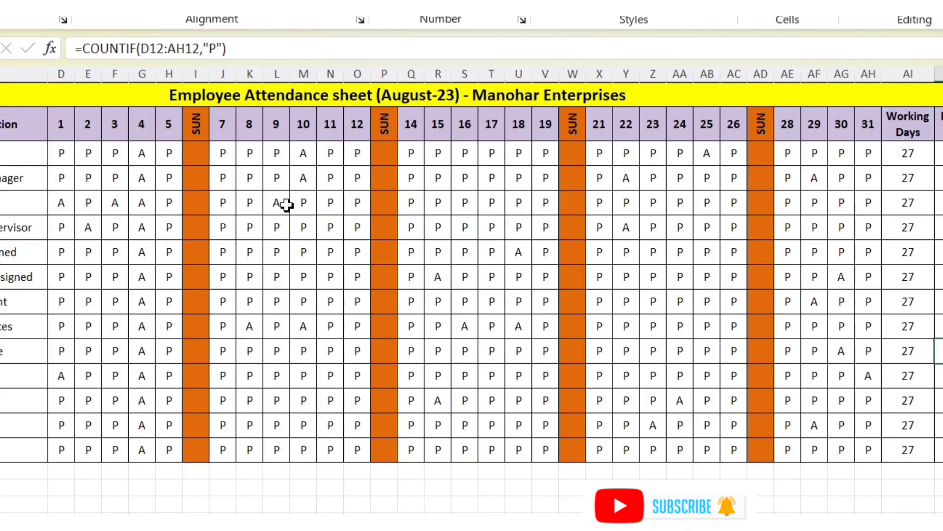
- Select D4:AH16, covering every employee's daily P and A marks
{"action": "left_click", "coordinate": [407, 227]}
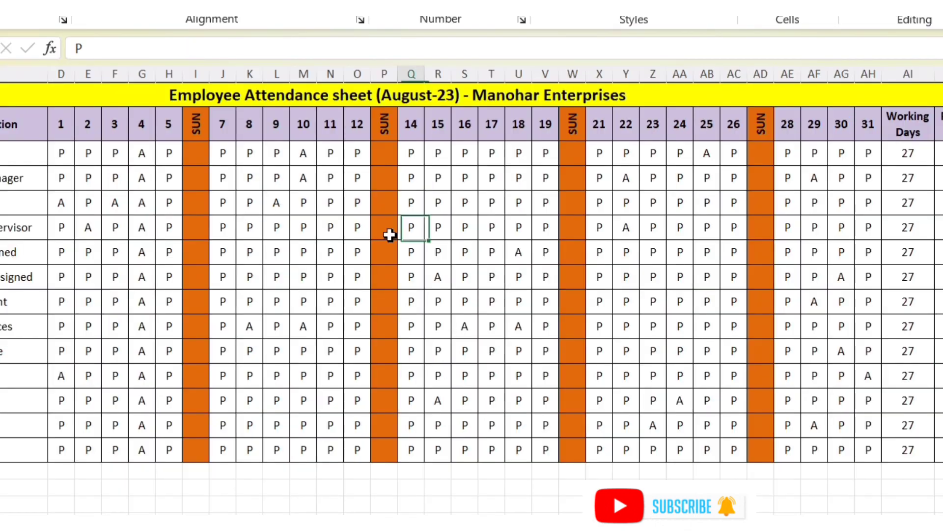
{"action": "left_click_drag", "start_coordinate": [63, 156], "coordinate": [758, 177]}
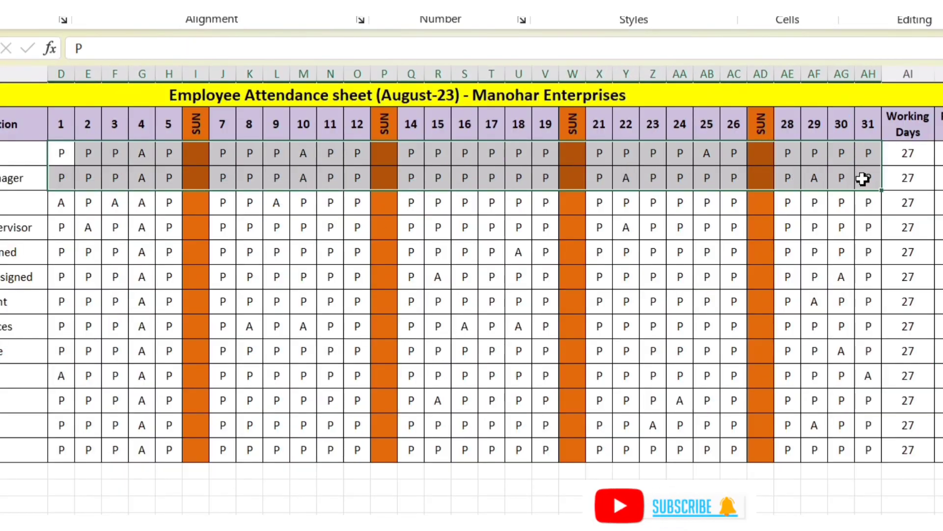
{"action": "left_click_drag", "start_coordinate": [749, 182], "coordinate": [863, 452]}
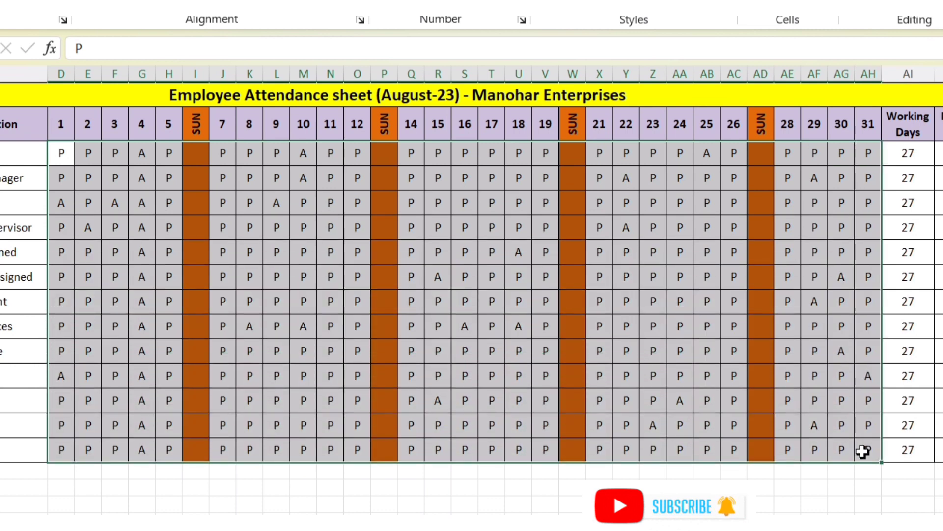
{"action": "left_click", "coordinate": [261, 357]}
{"action": "mouse_move", "coordinate": [63, 153]}
{"action": "left_mouse_down"}
{"action": "mouse_move", "coordinate": [600, 169]}
{"action": "mouse_move", "coordinate": [842, 154]}
{"action": "mouse_move", "coordinate": [872, 164]}
{"action": "mouse_move", "coordinate": [872, 452]}
{"action": "left_mouse_up"}
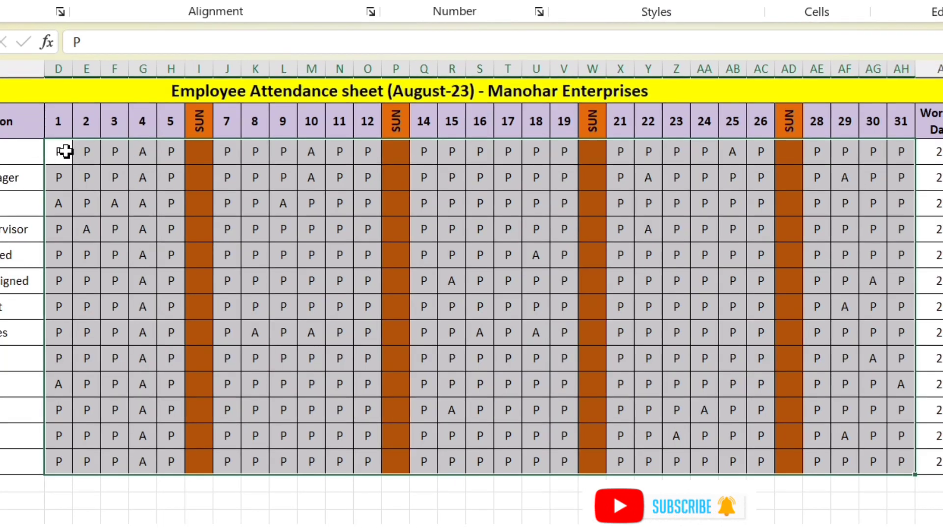
{"action": "mouse_move", "coordinate": [65, 151]}
{"action": "left_mouse_down"}
{"action": "mouse_move", "coordinate": [875, 435]}
{"action": "mouse_move", "coordinate": [895, 469]}
{"action": "left_mouse_up"}
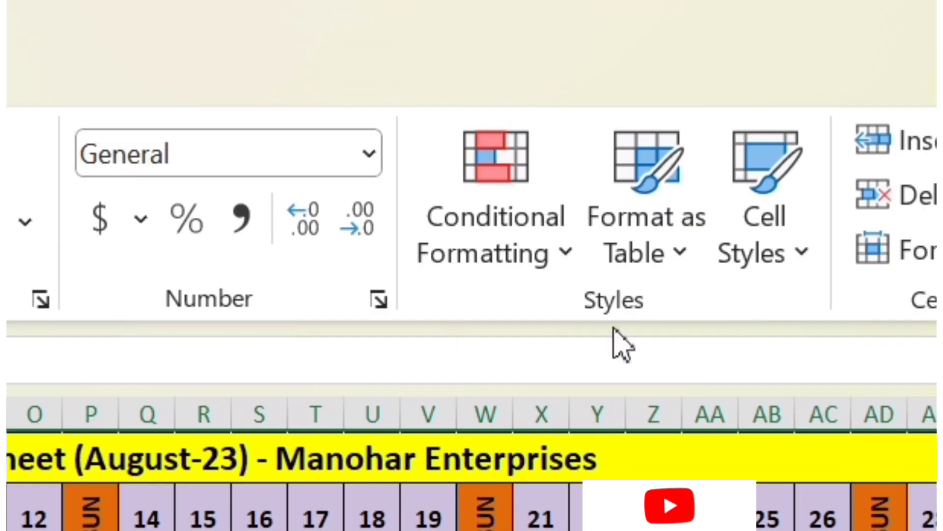
- Add a Text That Contains rule for P using Green Fill with Dark Green Text
{"action": "left_click", "coordinate": [569, 255]}
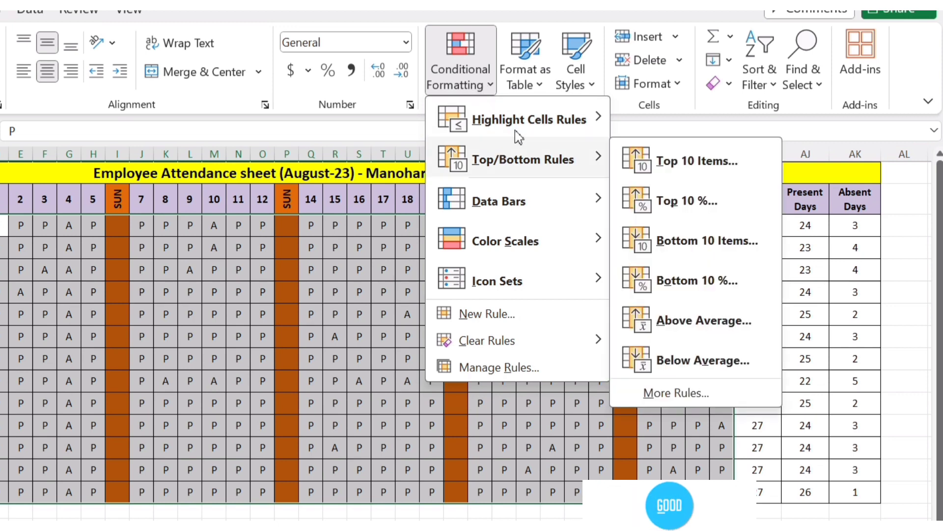
{"action": "mouse_move", "coordinate": [529, 119]}
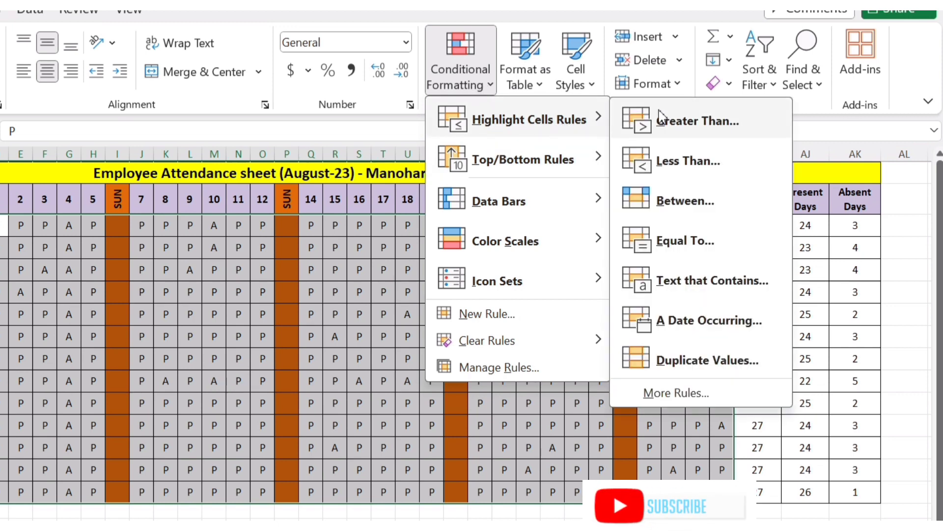
{"action": "left_click", "coordinate": [704, 289]}
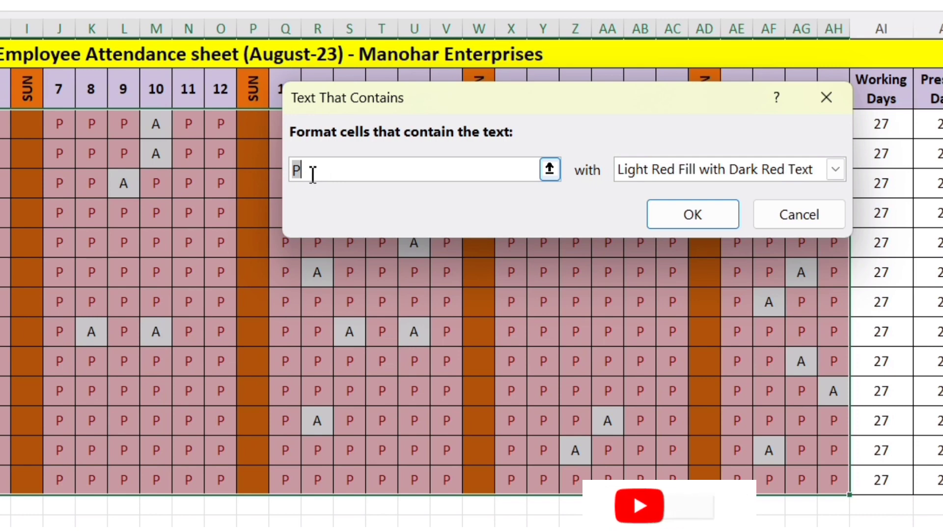
{"action": "key", "text": "BackSpace"}
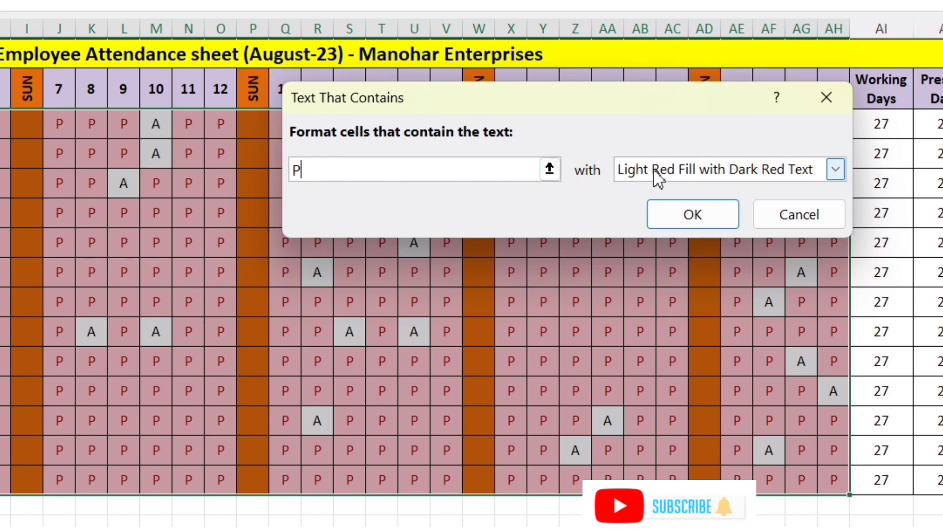
{"action": "left_click", "coordinate": [836, 171]}
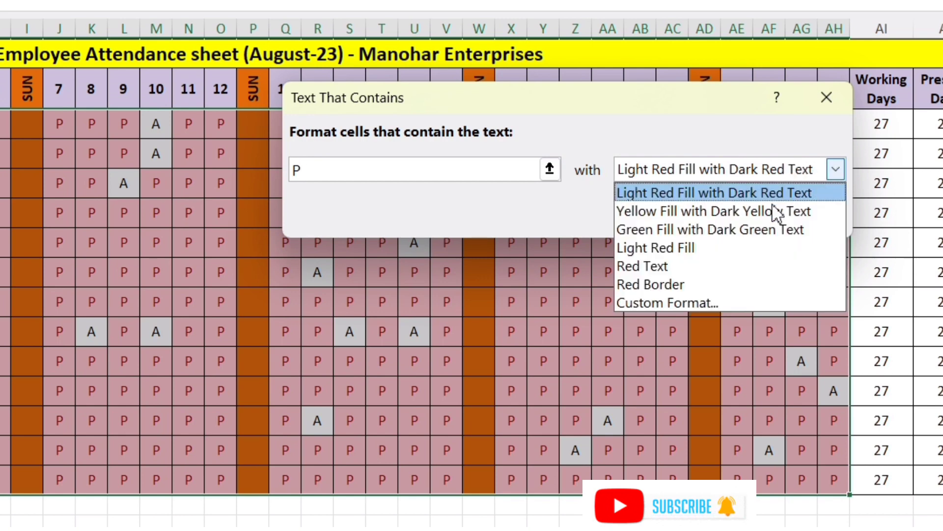
{"action": "left_click", "coordinate": [682, 229]}
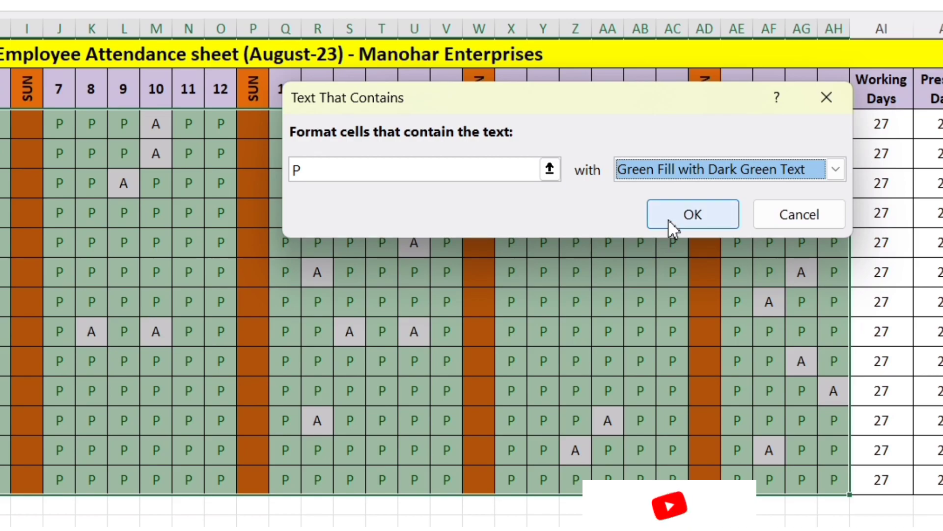
{"action": "left_click", "coordinate": [687, 214]}
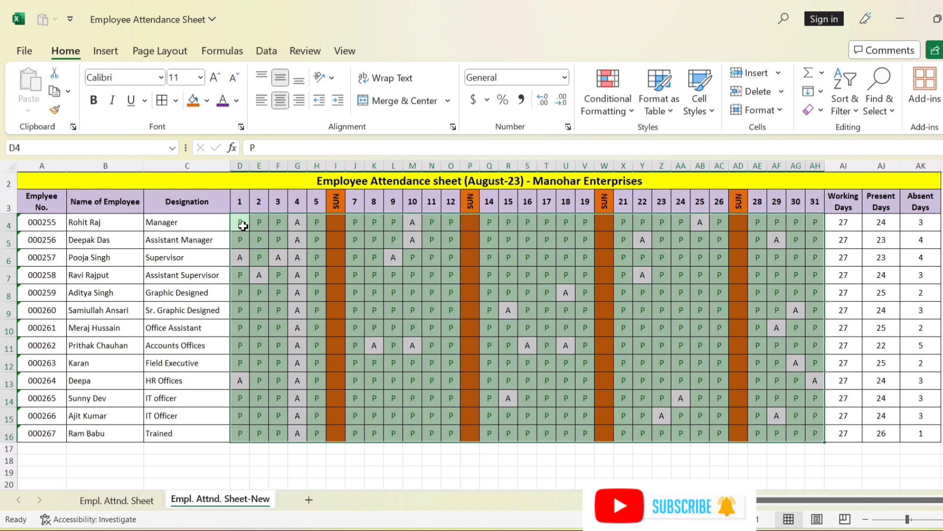
- Enter P in the day-4 cells of rows 9 and 13, then select the whole attendance grid from D4
{"action": "left_click", "coordinate": [242, 226]}
{"action": "left_click", "coordinate": [297, 258]}
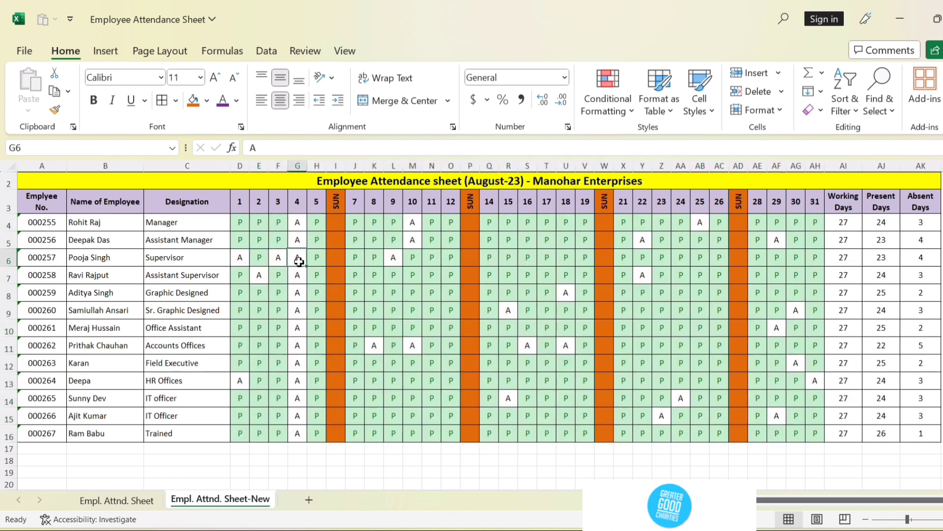
{"action": "type", "text": "P"}
{"action": "left_click", "coordinate": [296, 303]}
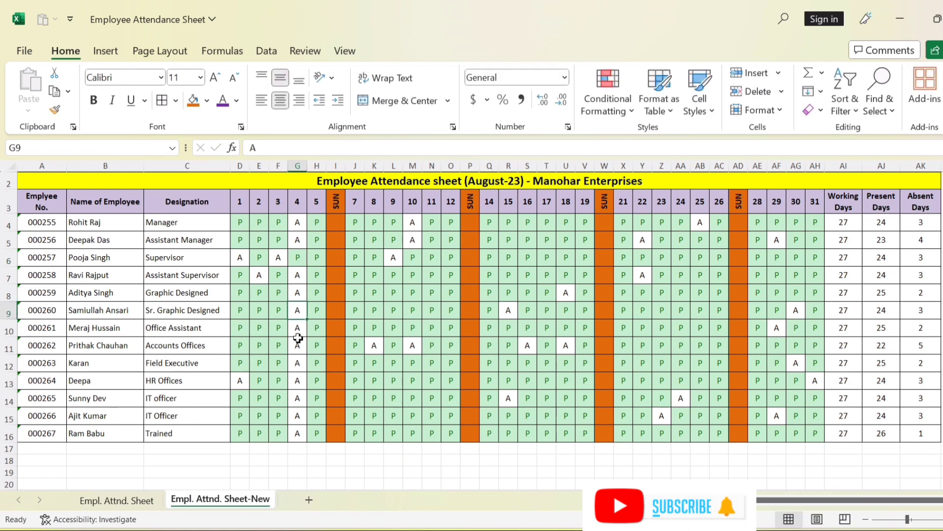
{"action": "type", "text": "P"}
{"action": "left_click", "coordinate": [298, 380]}
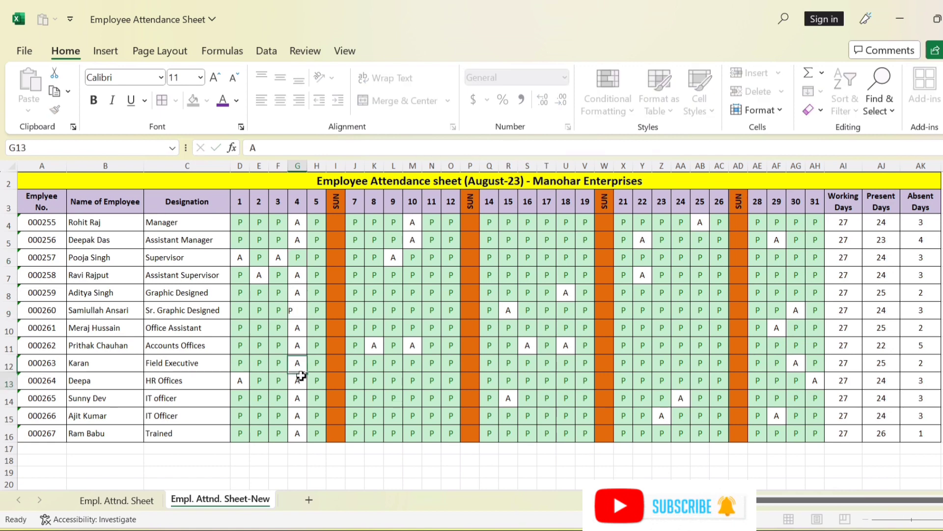
{"action": "type", "text": "P"}
{"action": "key", "text": "Return"}
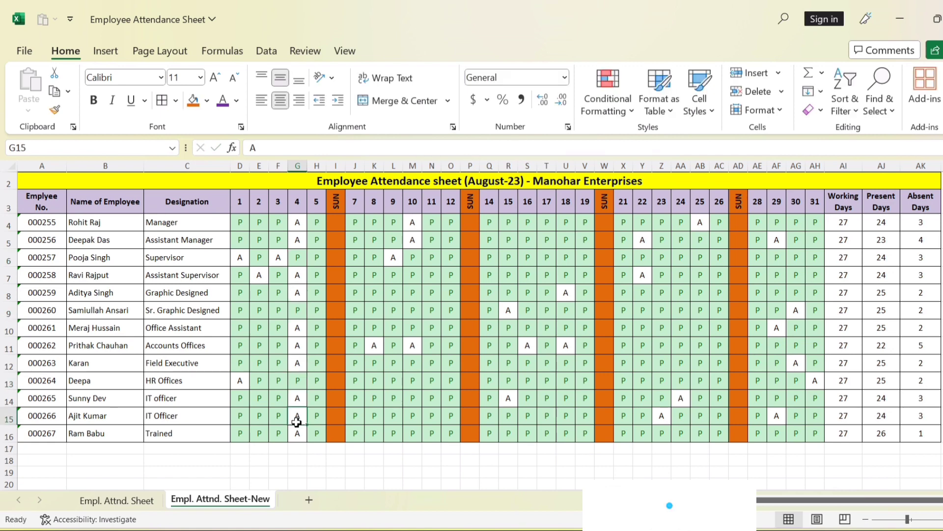
{"action": "left_click", "coordinate": [470, 380]}
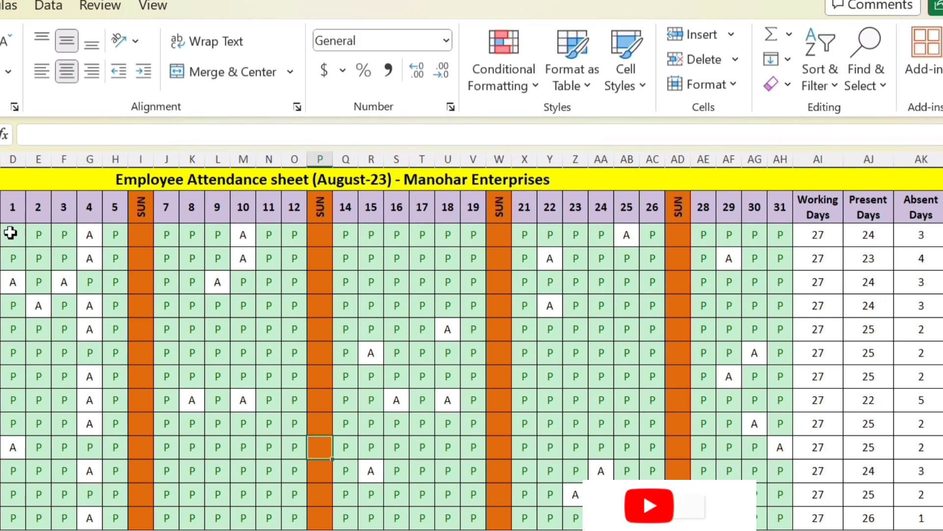
{"action": "mouse_move", "coordinate": [24, 226]}
{"action": "left_mouse_down"}
{"action": "mouse_move", "coordinate": [792, 268]}
{"action": "mouse_move", "coordinate": [773, 514]}
{"action": "left_mouse_up"}
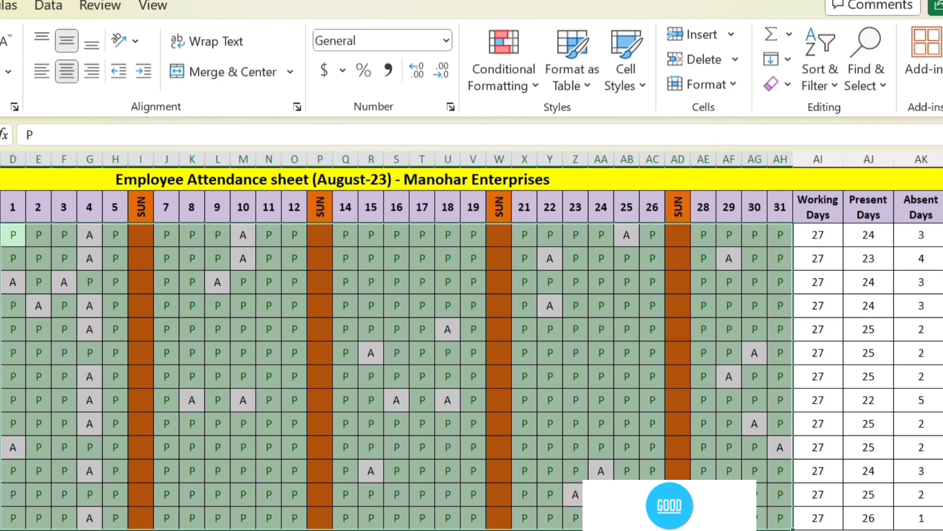
- Add a Text That Contains rule for 'a' using Light Red Fill with Dark Red Text
{"action": "left_click", "coordinate": [537, 91]}
{"action": "mouse_move", "coordinate": [576, 123]}
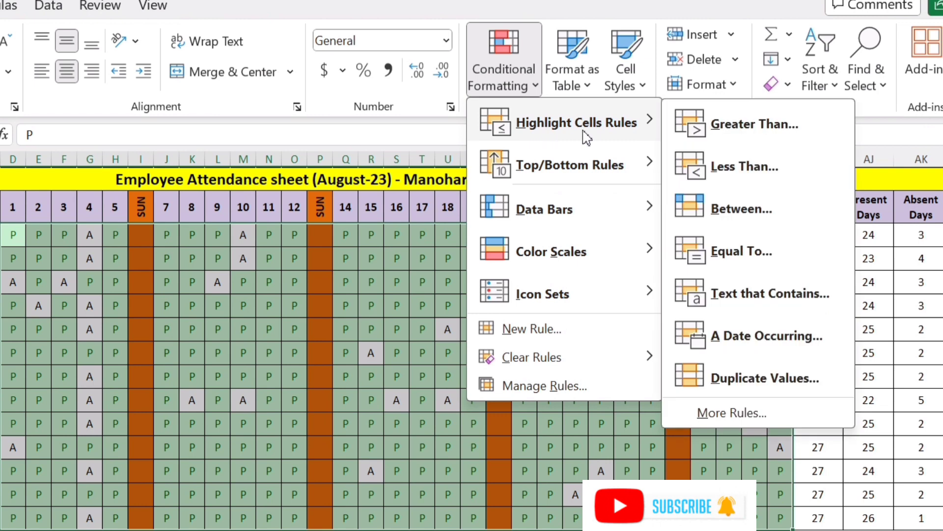
{"action": "left_click", "coordinate": [760, 297]}
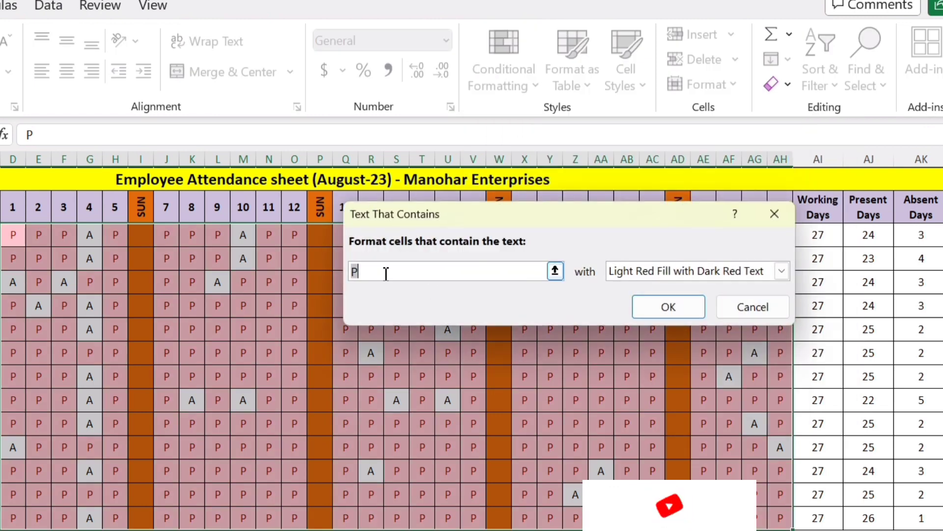
{"action": "type", "text": "a"}
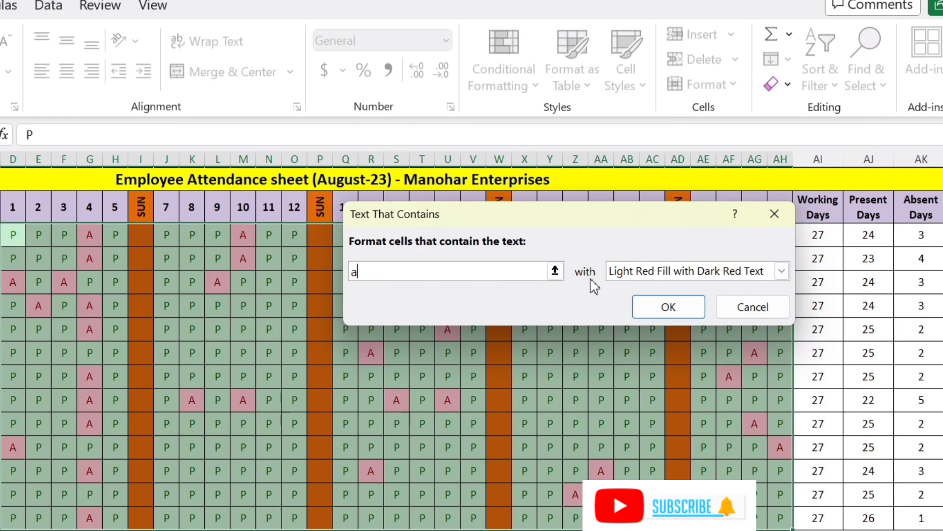
{"action": "left_click", "coordinate": [781, 271]}
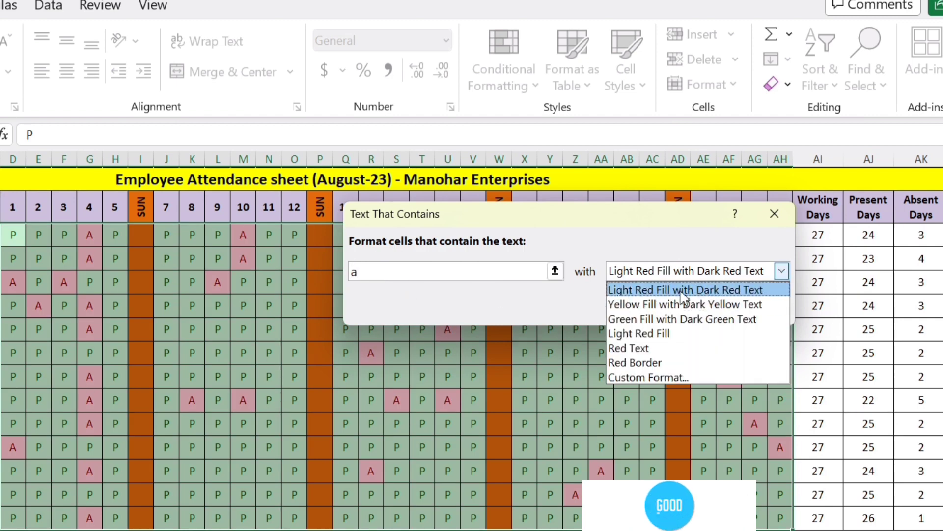
{"action": "left_click", "coordinate": [762, 289]}
{"action": "left_click", "coordinate": [668, 308]}
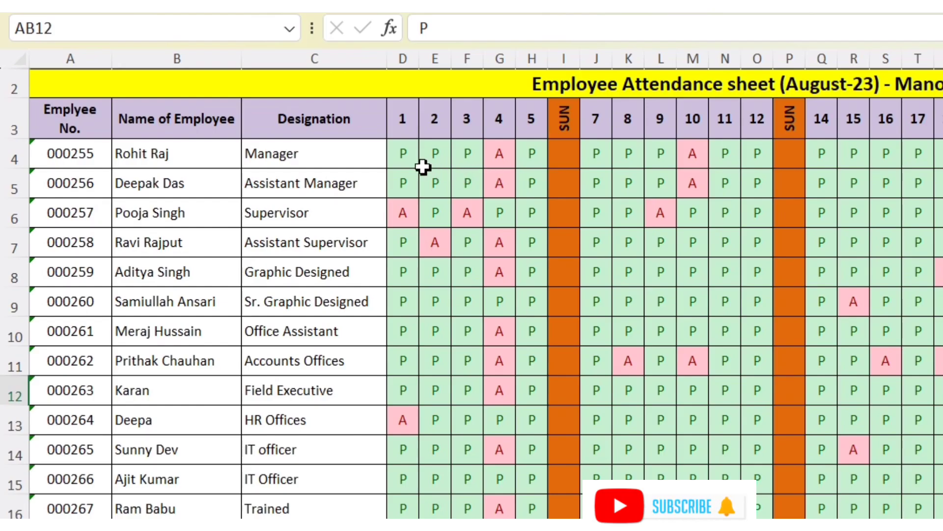
- Mark J4 as A and G10 as P
{"action": "left_click", "coordinate": [605, 159]}
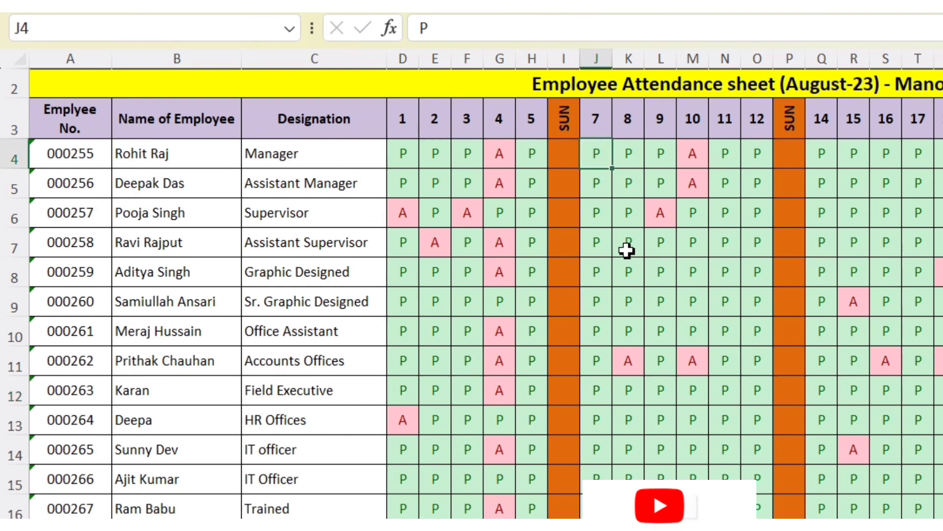
{"action": "type", "text": "A"}
{"action": "key", "text": "Return"}
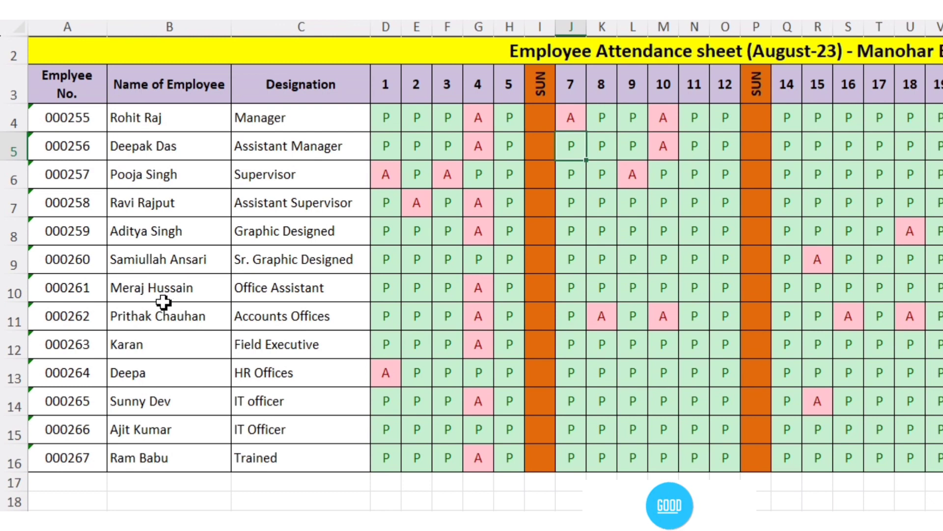
{"action": "left_click", "coordinate": [481, 293]}
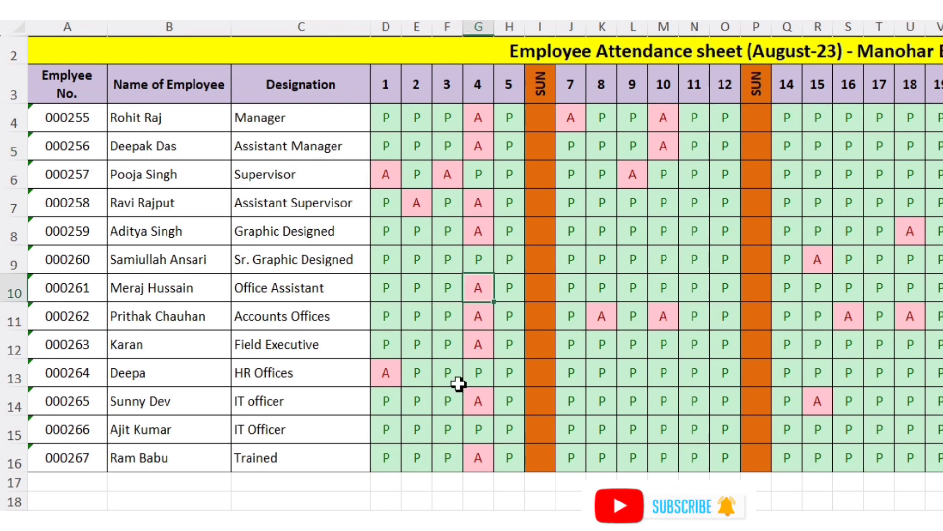
{"action": "type", "text": "P"}
{"action": "key", "text": "Return"}
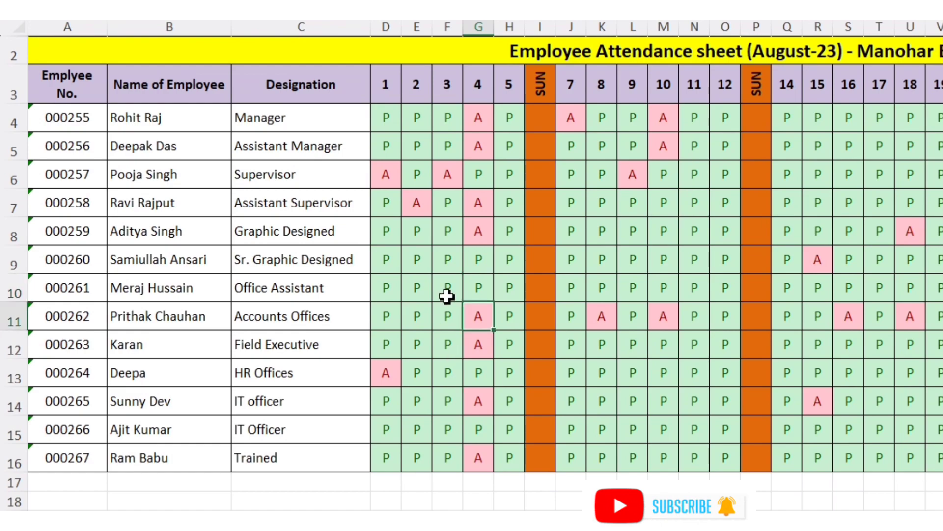
{"action": "left_click", "coordinate": [479, 295]}
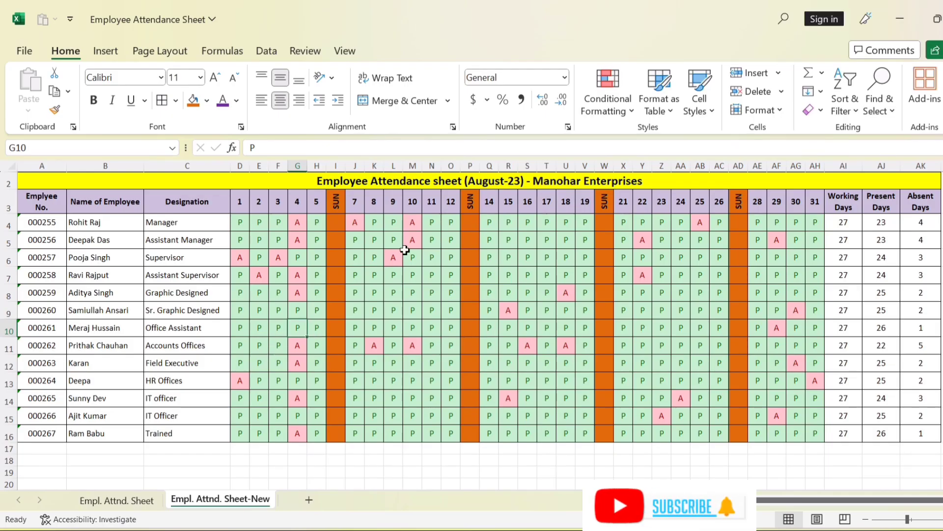
- Mark R6 and AA10 as absent with A
{"action": "left_click", "coordinate": [515, 256]}
{"action": "type", "text": "A"}
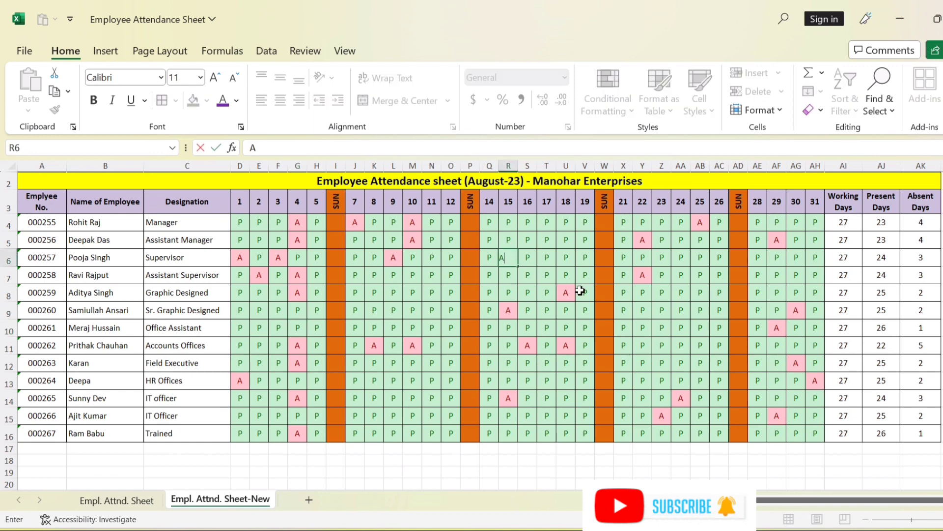
{"action": "left_click", "coordinate": [647, 298]}
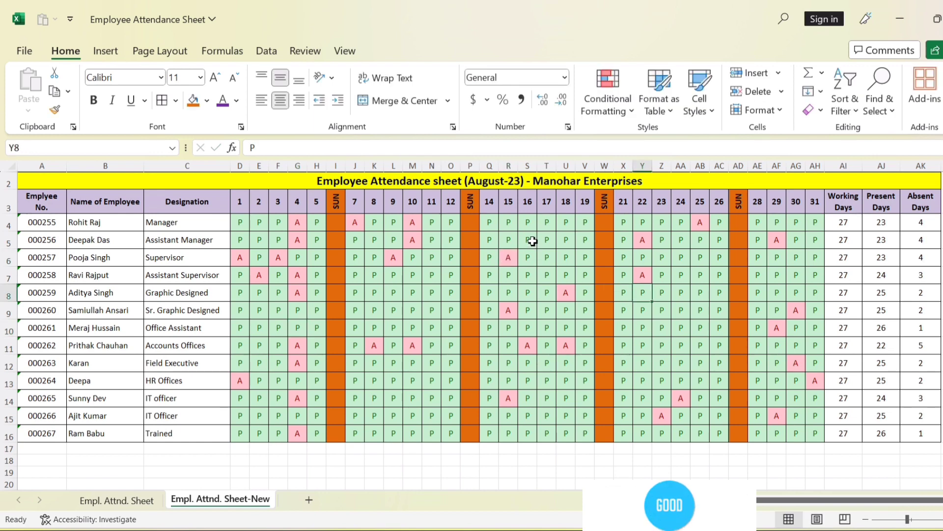
{"action": "left_click", "coordinate": [680, 333]}
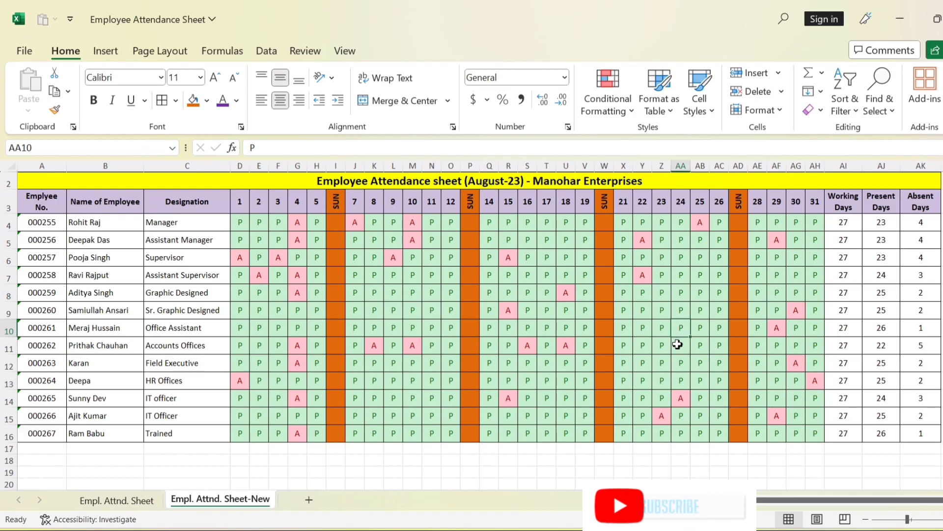
{"action": "type", "text": "A"}
{"action": "left_click", "coordinate": [779, 364]}
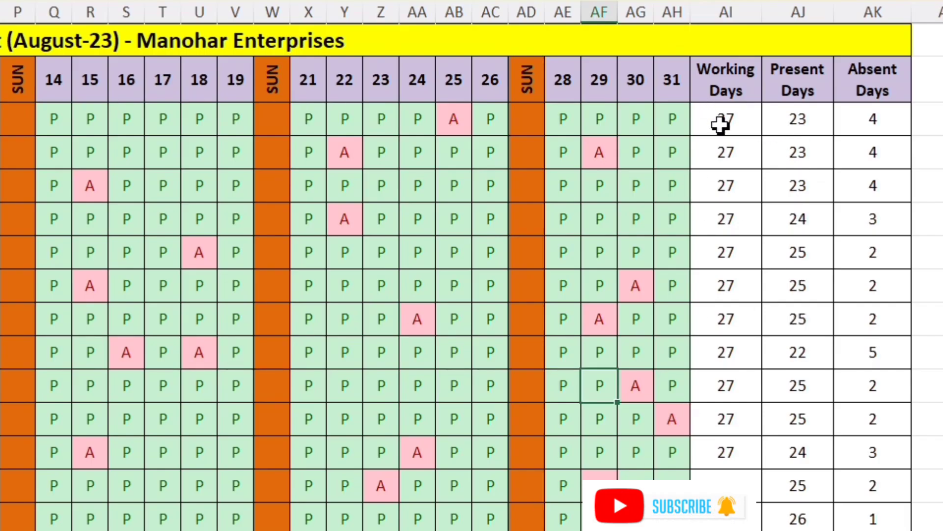
- Check the Working and Present Days totals, then mark U4 as A, giving 22 present and 5 absent
{"action": "left_click_drag", "start_coordinate": [713, 110], "coordinate": [725, 526]}
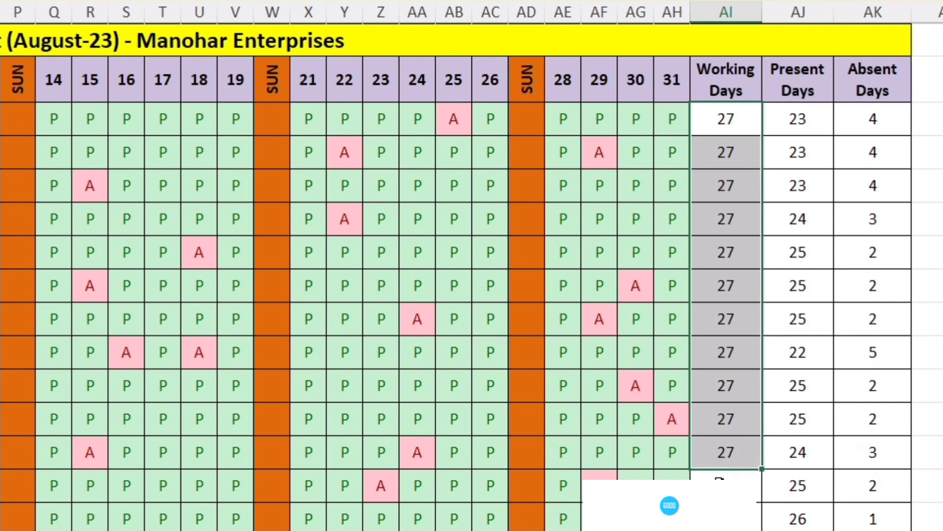
{"action": "left_click", "coordinate": [794, 122]}
{"action": "left_click", "coordinate": [309, 123]}
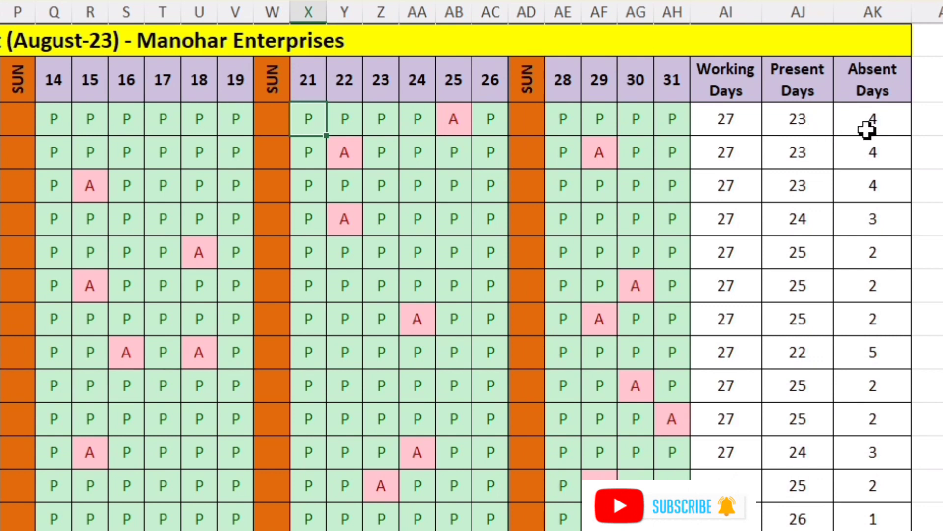
{"action": "left_click", "coordinate": [200, 125]}
{"action": "type", "text": "A"}
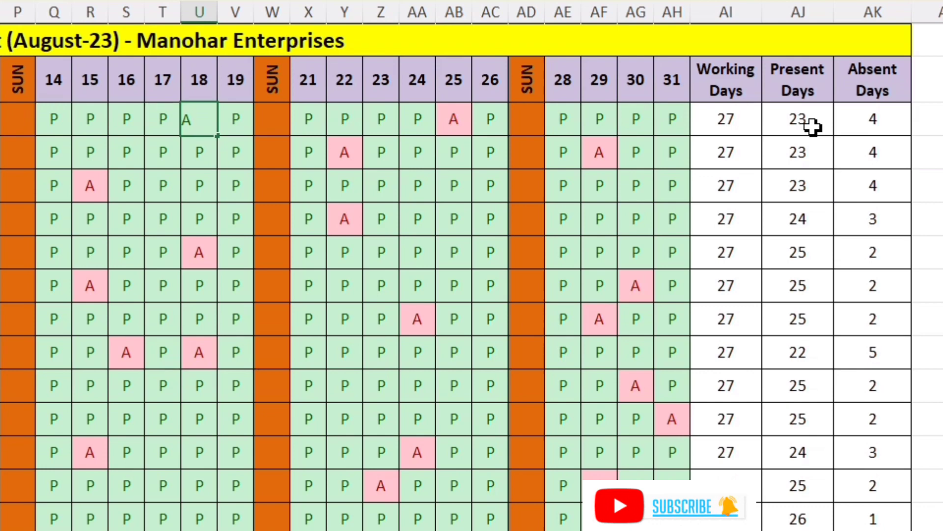
{"action": "key", "text": "Return"}
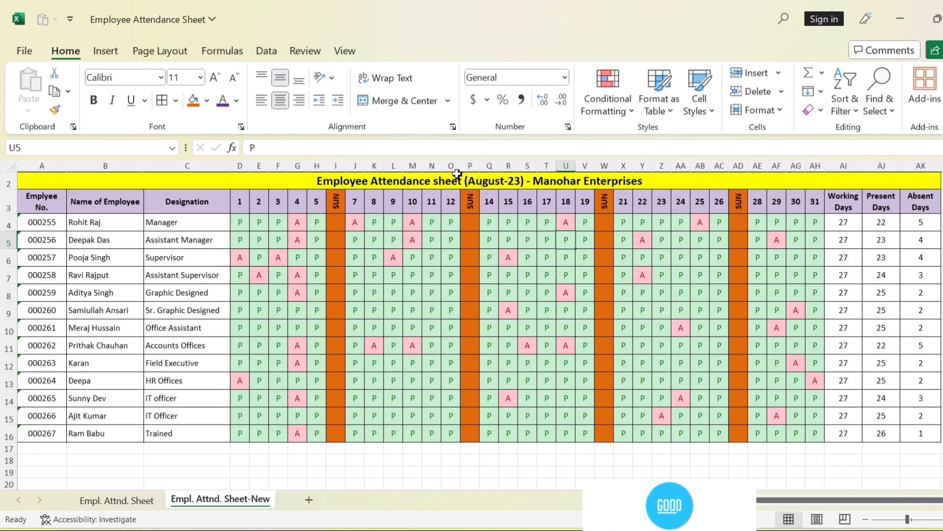
{"action": "left_click", "coordinate": [509, 380]}
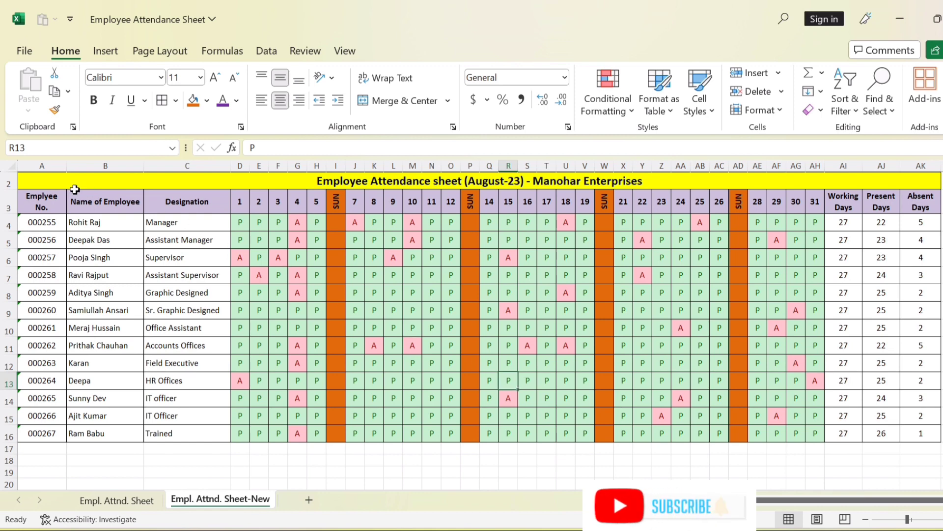
{"action": "left_click_drag", "start_coordinate": [70, 183], "coordinate": [128, 433]}
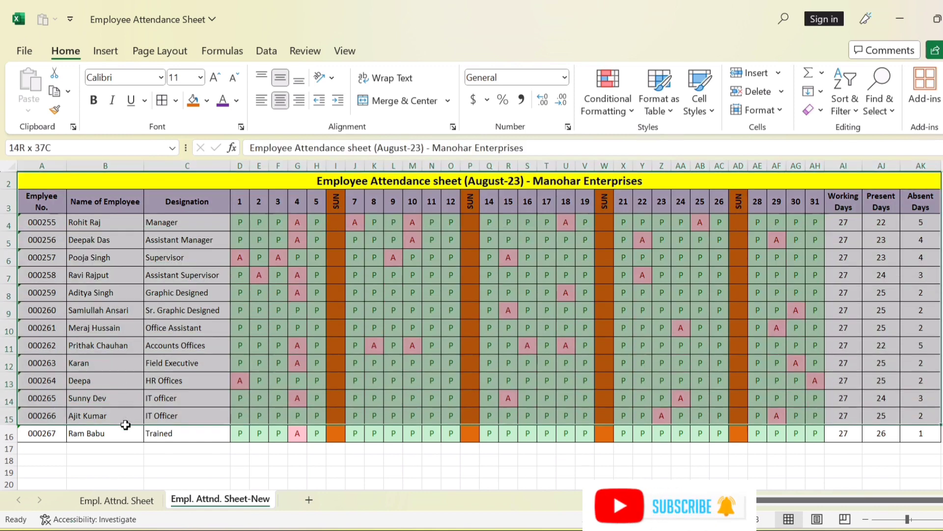
{"action": "left_click", "coordinate": [376, 183]}
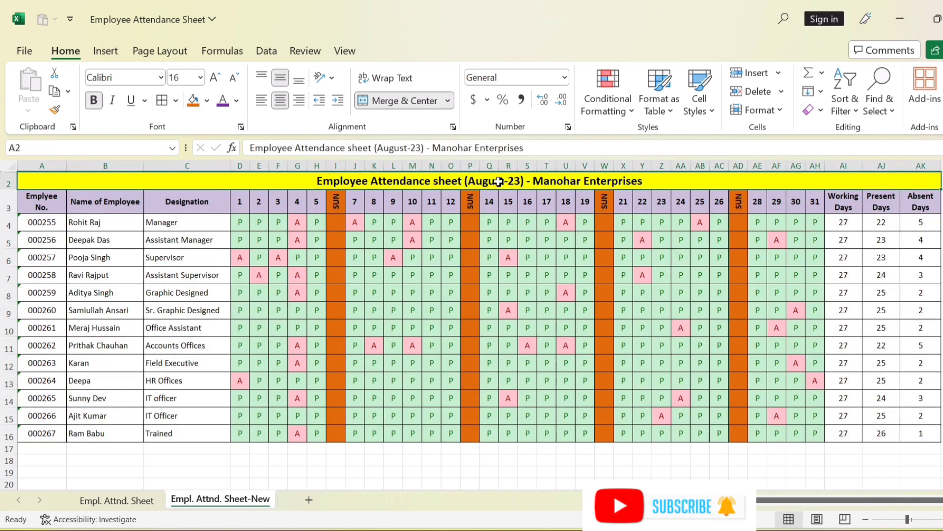
{"action": "left_click", "coordinate": [587, 258]}
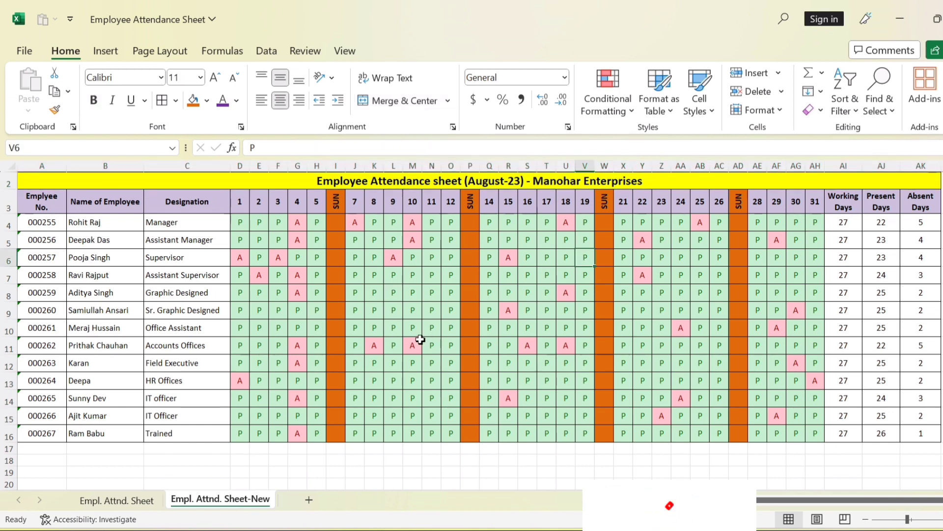
{"action": "key", "text": "Left"}
{"action": "key", "text": "Left"}
{"action": "key", "text": "Left"}
{"action": "key", "text": "Down"}
{"action": "key", "text": "Down"}
{"action": "key", "text": "Down"}
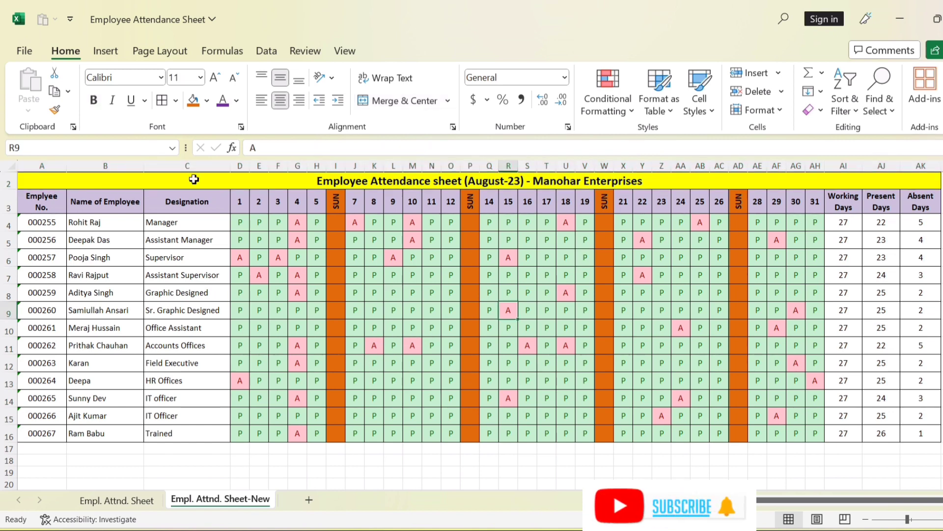